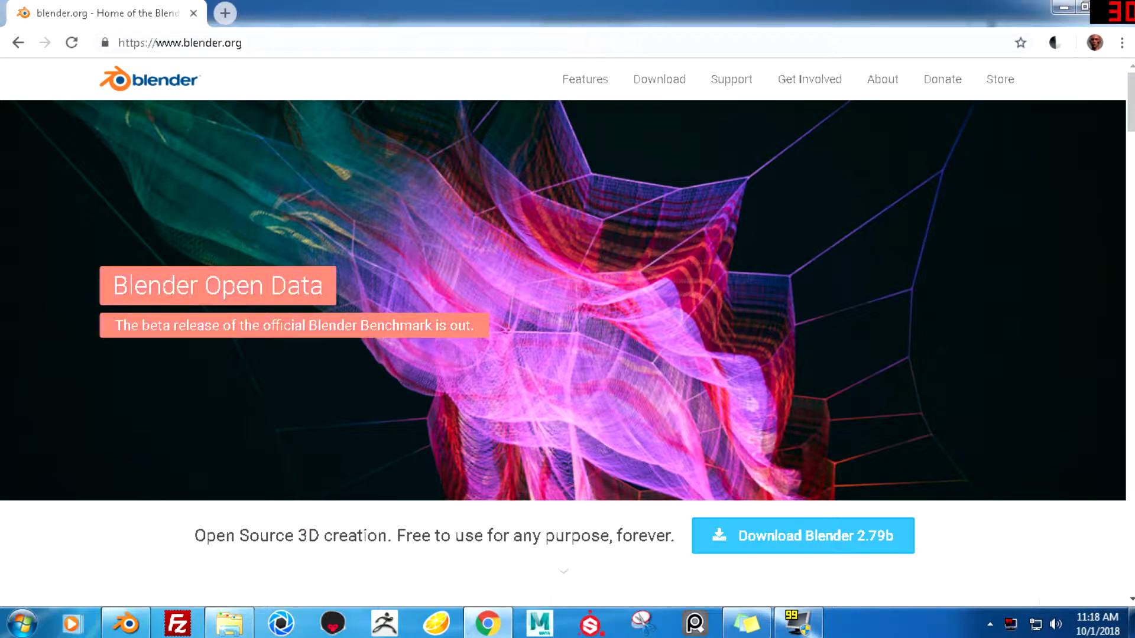
- Open the Blender download page and expand the list of macOS, Linux and other versions
{"action": "left_click", "coordinate": [659, 94]}
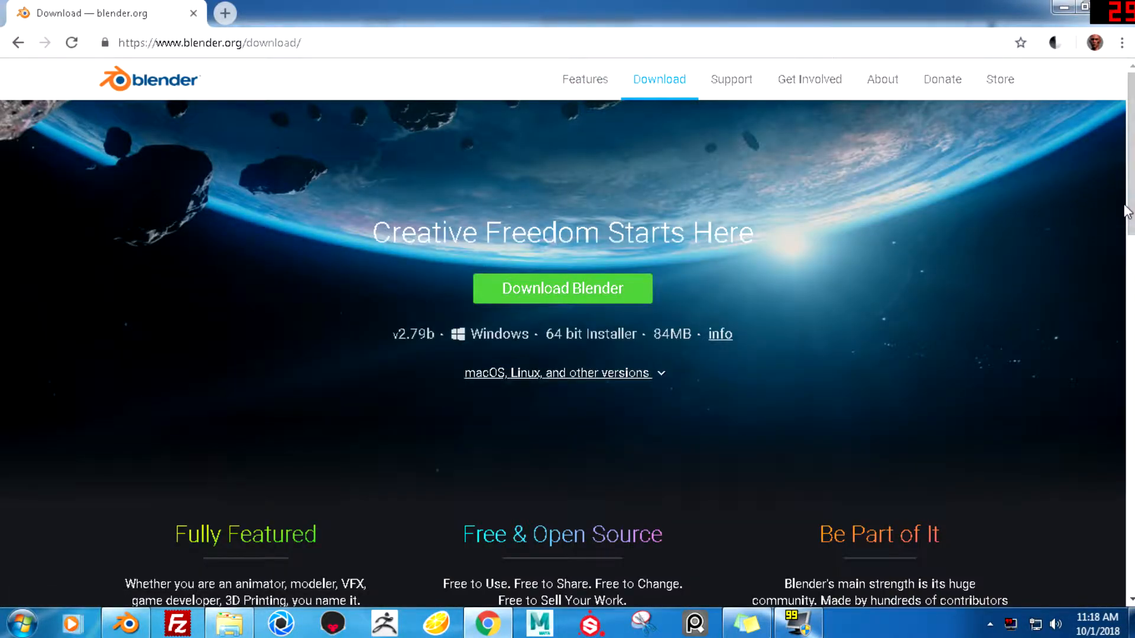
{"action": "left_click_drag", "start_coordinate": [1126, 217], "coordinate": [1126, 262]}
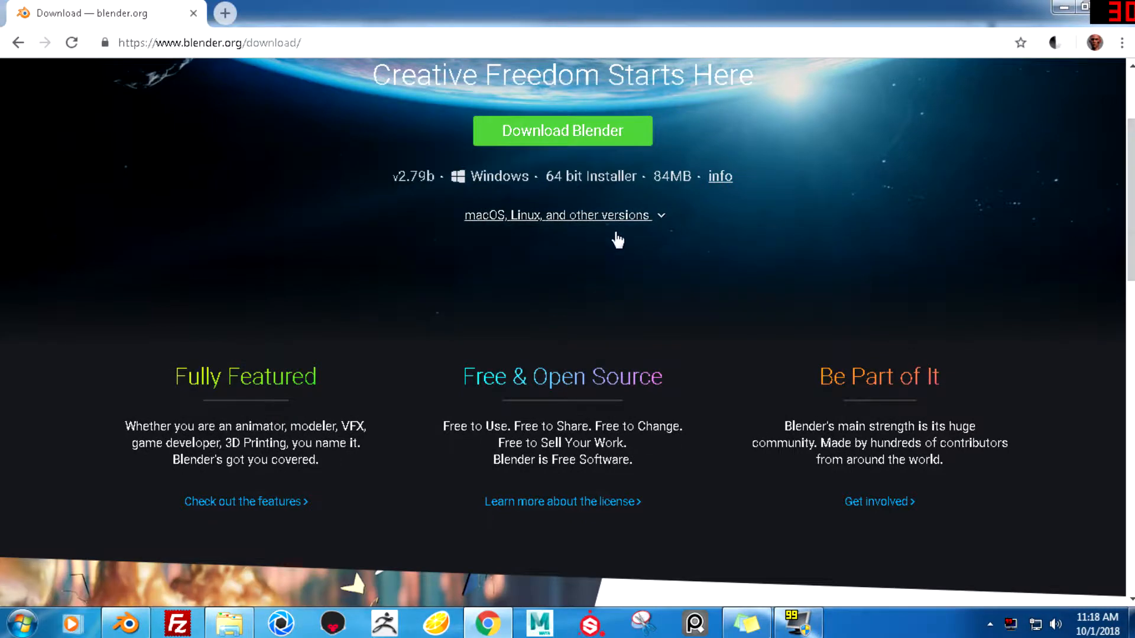
{"action": "left_click", "coordinate": [628, 217]}
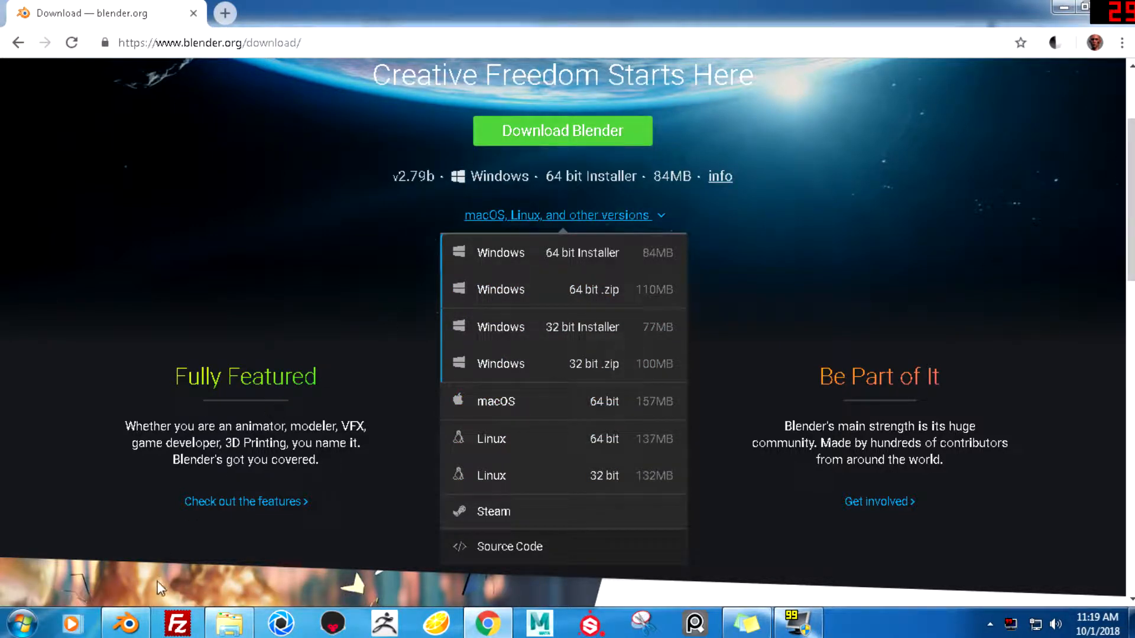
- Switch to Blender, dismiss the splash screen and toggle the selection of all objects on and off
{"action": "left_click", "coordinate": [126, 624]}
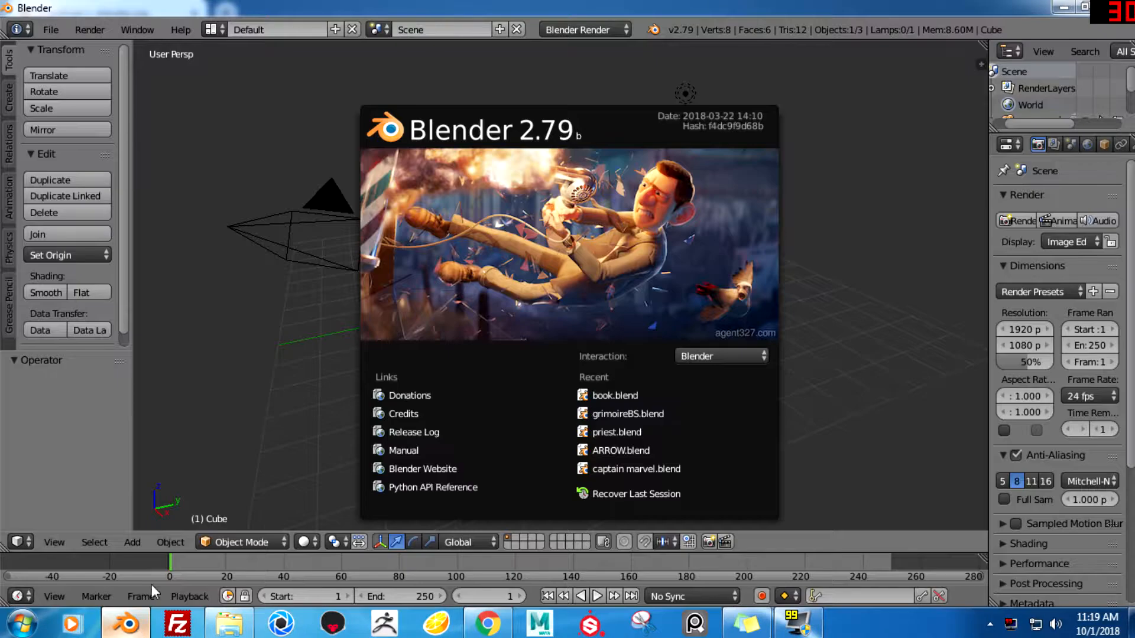
{"action": "left_click", "coordinate": [859, 266]}
{"action": "key", "text": "a"}
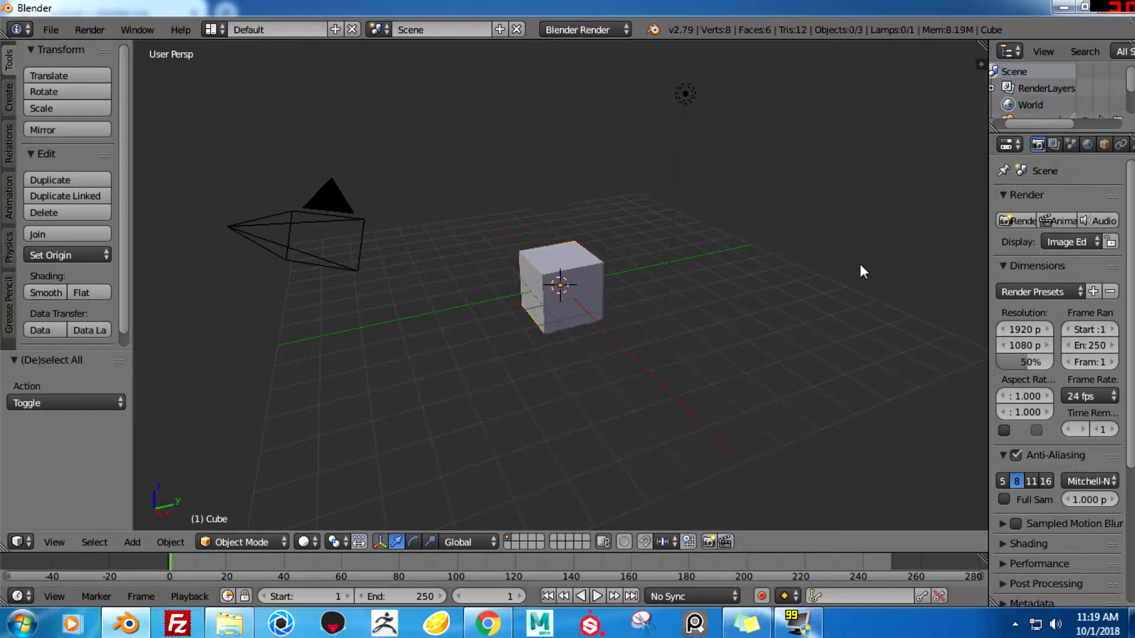
{"action": "key", "text": "a"}
{"action": "key", "text": "a"}
{"action": "key", "text": "a"}
{"action": "key", "text": "a"}
- Delete the lamp and the camera together, keeping only the default cube in the scene
{"action": "middle_click_drag", "start_coordinate": [664, 367], "coordinate": [753, 379]}
{"action": "key", "text": "a"}
{"action": "right_click", "coordinate": [730, 92]}
{"action": "right_click", "coordinate": [906, 244], "text": "shift"}
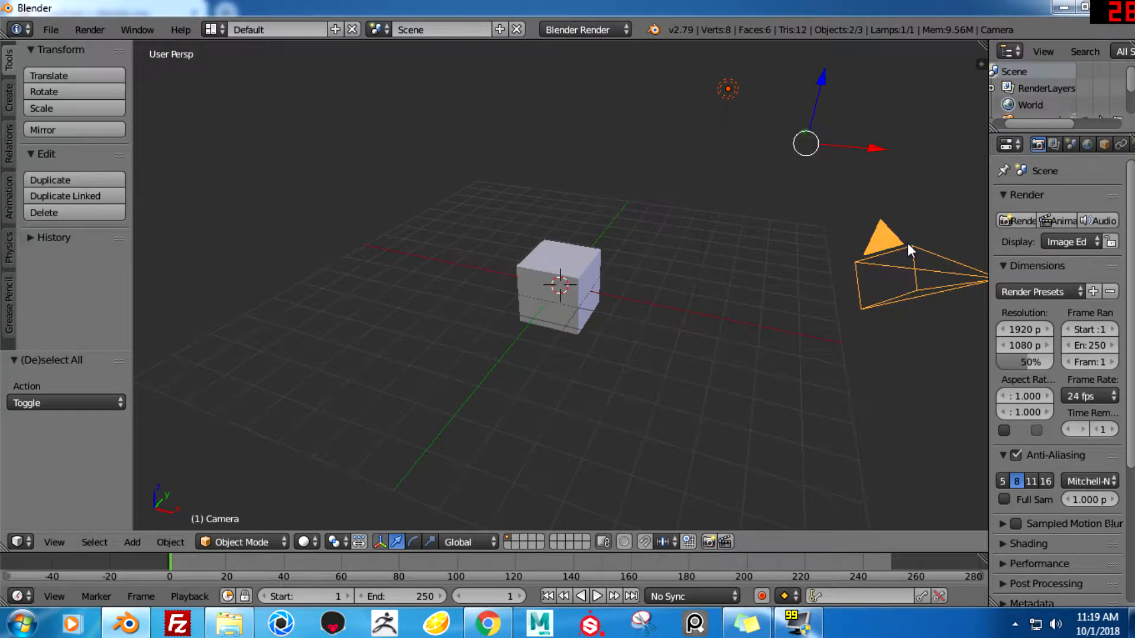
{"action": "key", "text": "x"}
{"action": "left_click", "coordinate": [907, 243]}
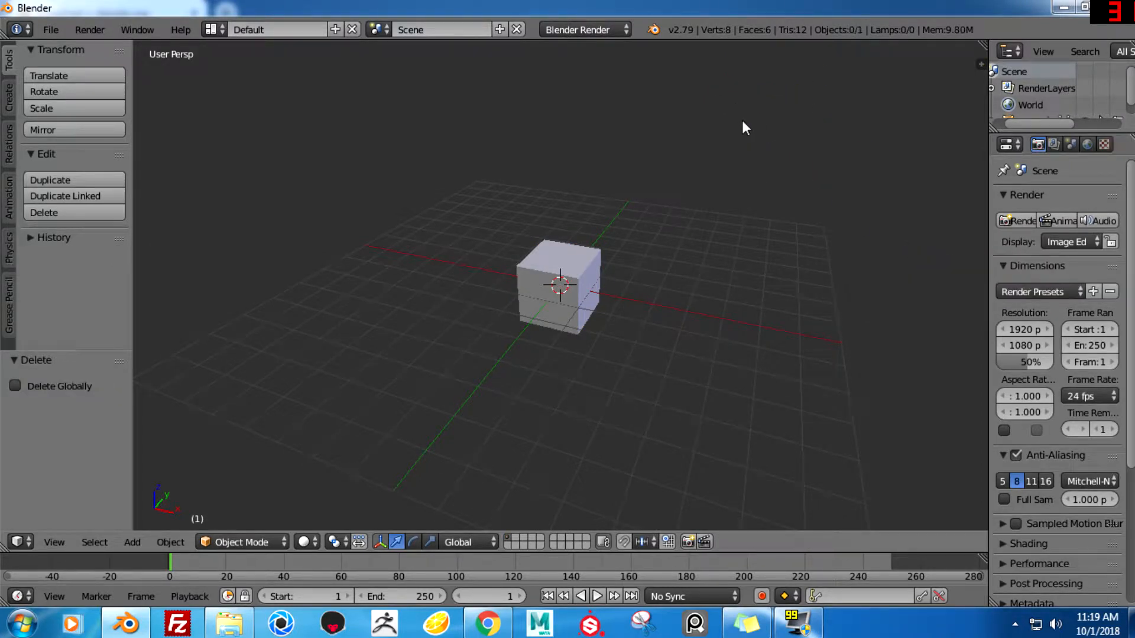
- Orbit, pan and zoom the 3D view to examine the cube from different angles and distances
{"action": "middle_click_drag", "start_coordinate": [601, 272], "coordinate": [661, 283]}
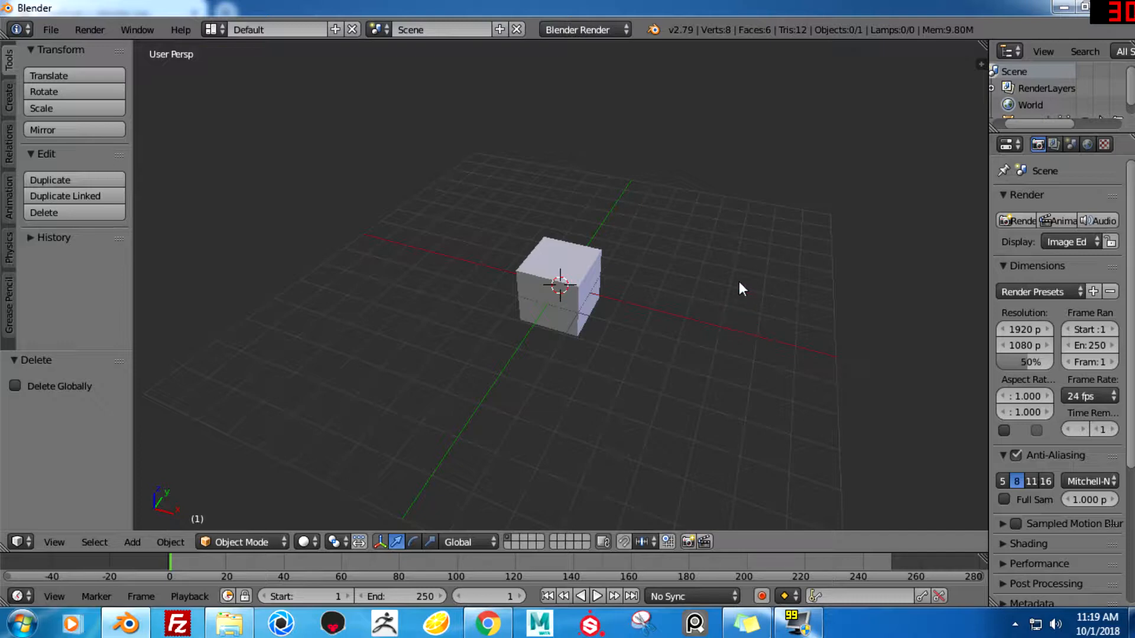
{"action": "mouse_move", "coordinate": [736, 283]}
{"action": "middle_mouse_down"}
{"action": "mouse_move", "coordinate": [735, 296]}
{"action": "mouse_move", "coordinate": [730, 283]}
{"action": "mouse_move", "coordinate": [802, 221]}
{"action": "mouse_move", "coordinate": [823, 284]}
{"action": "mouse_move", "coordinate": [835, 235]}
{"action": "middle_mouse_up"}
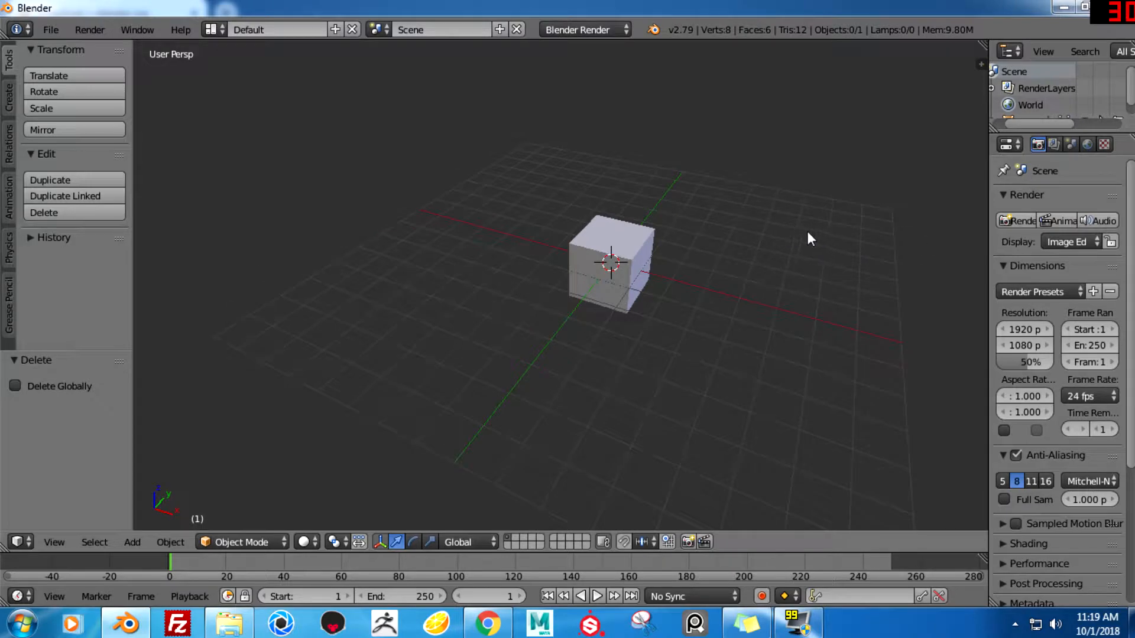
{"action": "middle_click_drag", "start_coordinate": [778, 222], "coordinate": [747, 193], "text": "shift"}
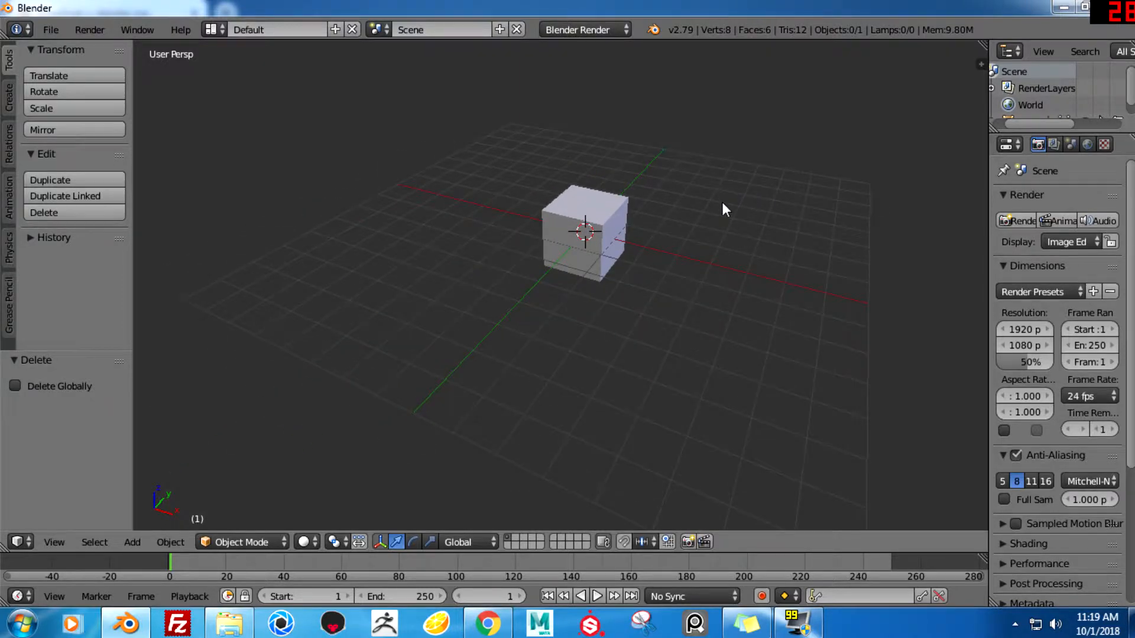
{"action": "scroll", "coordinate": [729, 230], "scroll_direction": "down", "scroll_amount": 2}
{"action": "scroll", "coordinate": [741, 262], "scroll_direction": "down", "scroll_amount": 3}
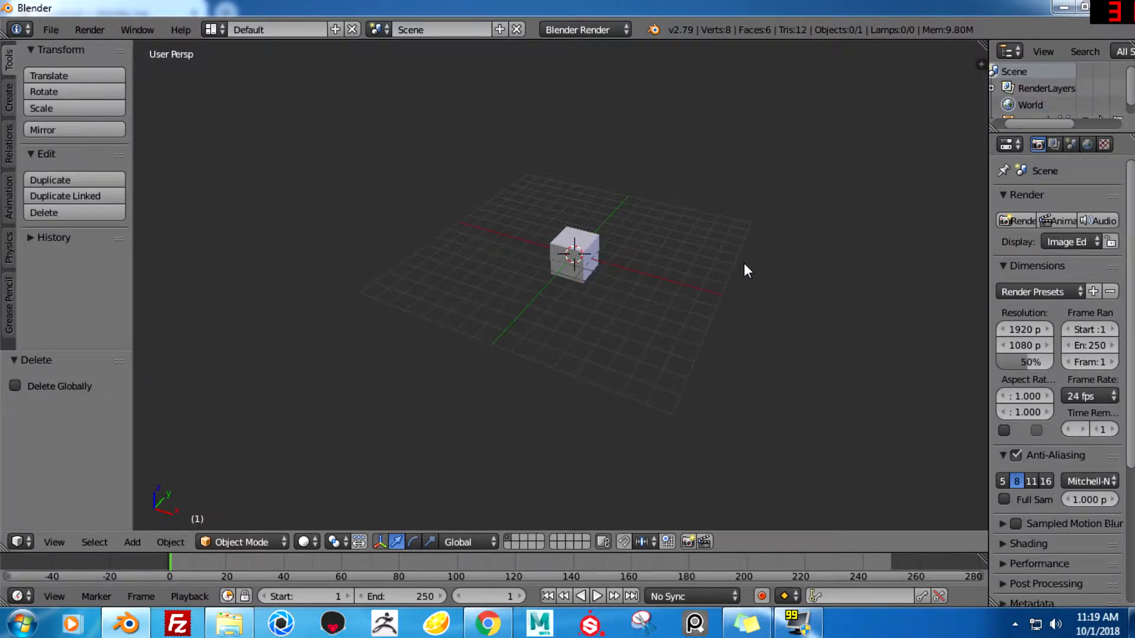
{"action": "scroll", "coordinate": [744, 264], "scroll_direction": "up", "scroll_amount": 2}
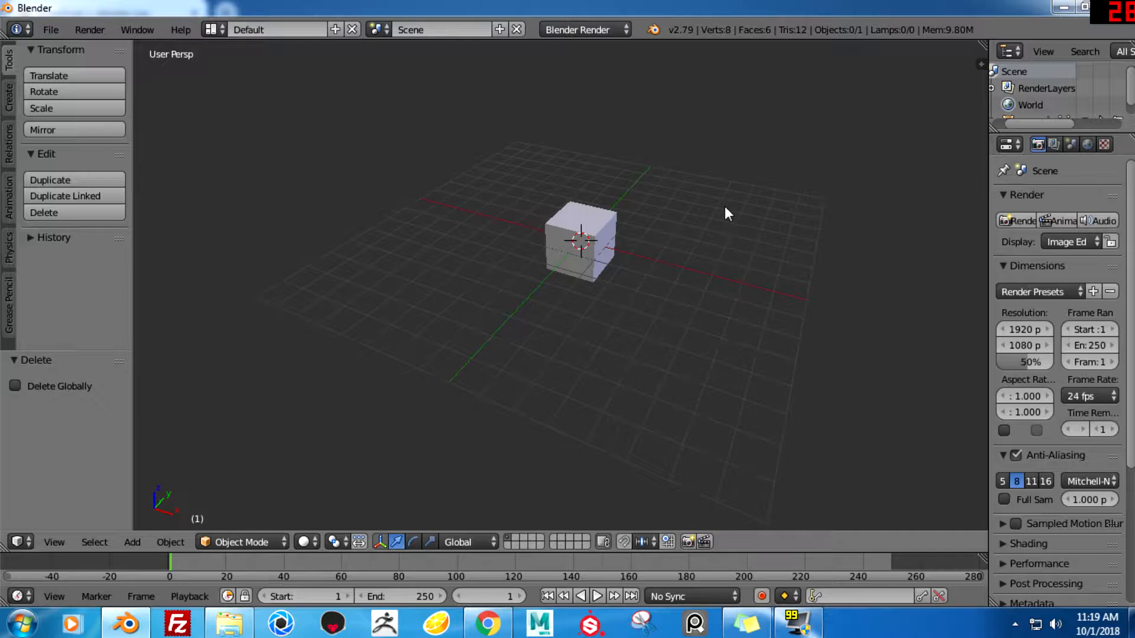
{"action": "middle_click_drag", "start_coordinate": [725, 207], "coordinate": [753, 218], "text": "ctrl"}
- Select and deselect the cube a few times, leaving it selected
{"action": "right_click", "coordinate": [594, 198]}
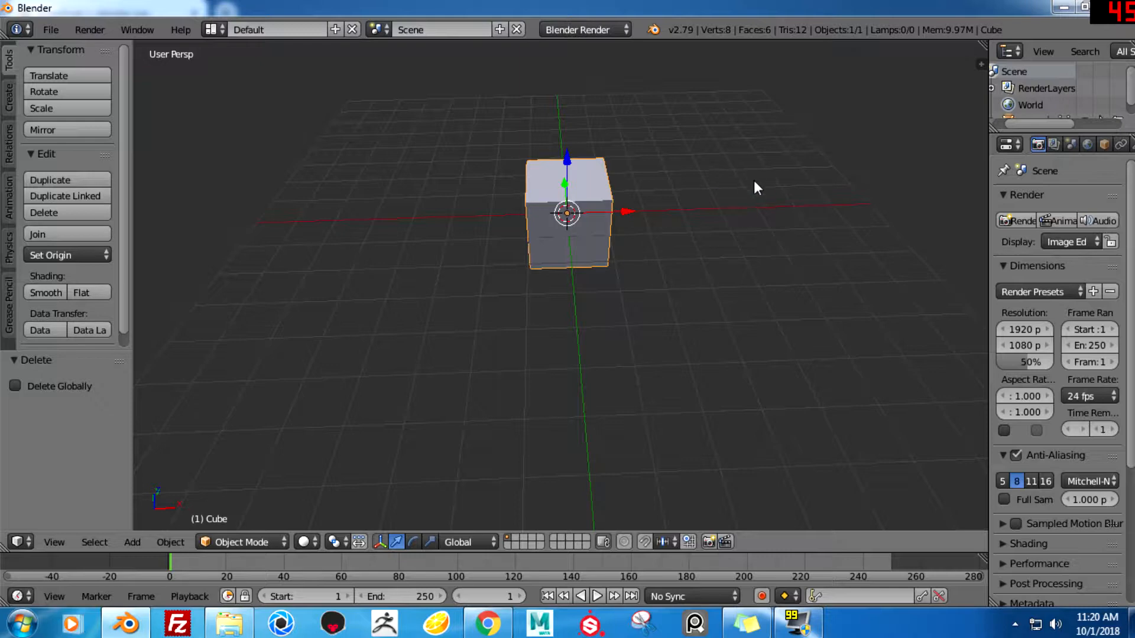
{"action": "middle_click_drag", "start_coordinate": [746, 201], "coordinate": [757, 232]}
{"action": "key", "text": "a"}
{"action": "right_click", "coordinate": [642, 167]}
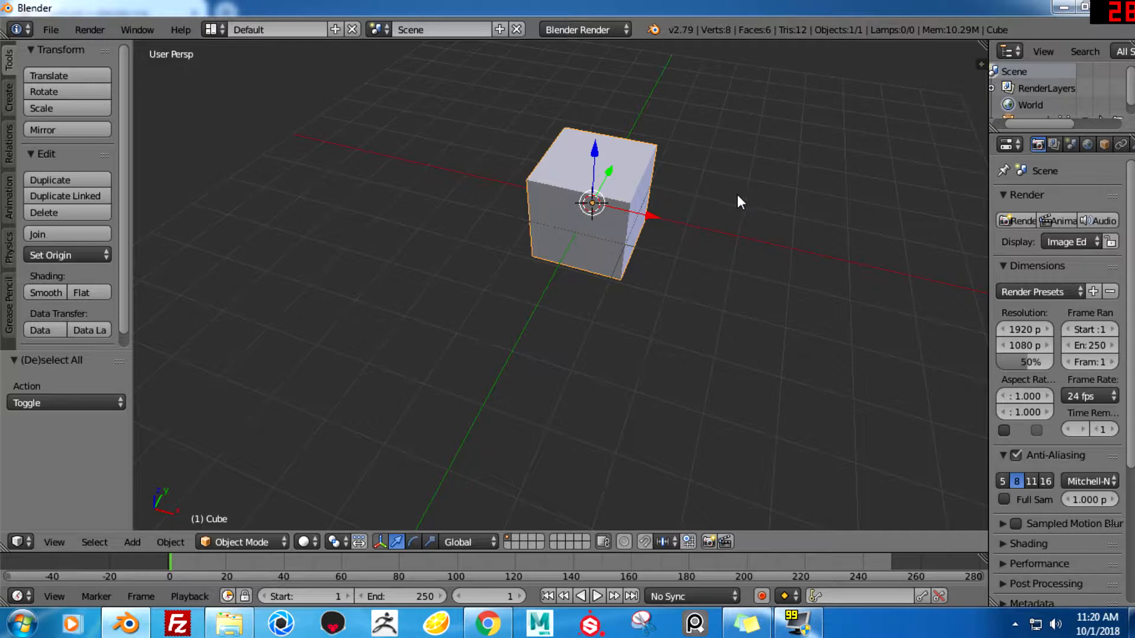
{"action": "key", "text": "a"}
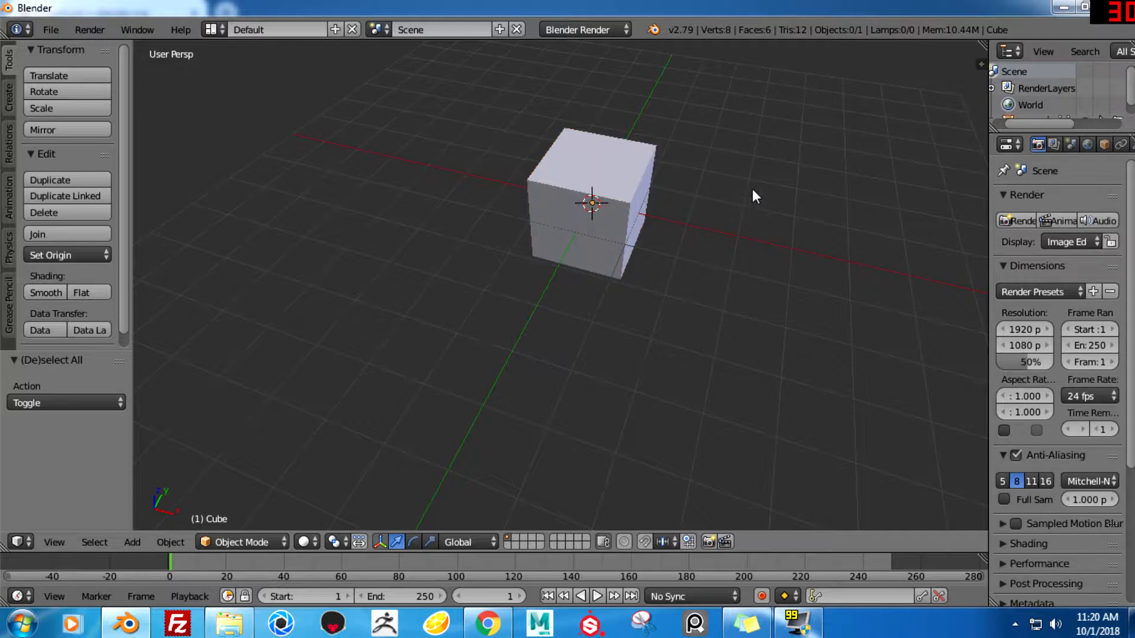
{"action": "right_click", "coordinate": [642, 163]}
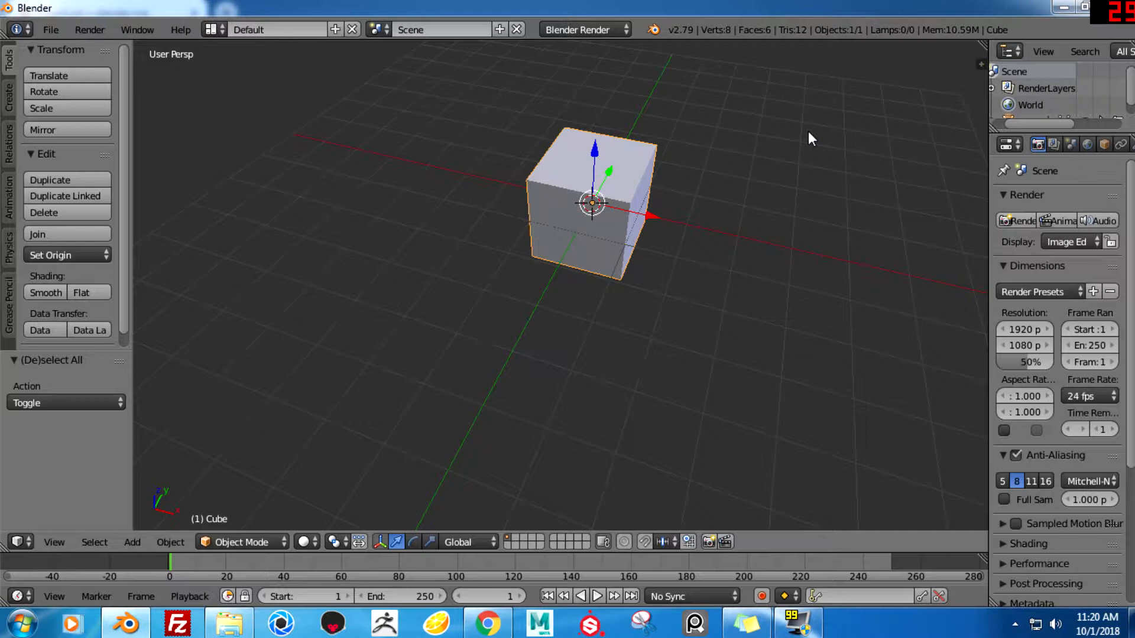
- Center the view on the selected cube and orbit around it to inspect its sides in perspective
{"action": "key", "text": "KP_Decimal"}
{"action": "scroll", "coordinate": [965, 170], "scroll_direction": "up", "scroll_amount": 1}
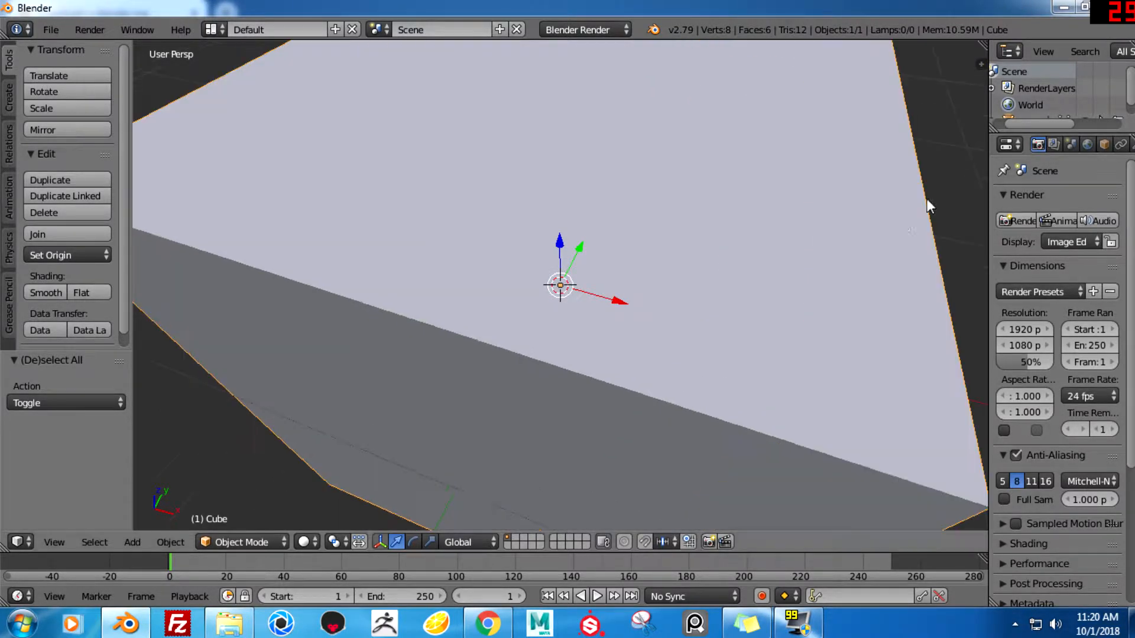
{"action": "scroll", "coordinate": [898, 197], "scroll_direction": "down", "scroll_amount": 8}
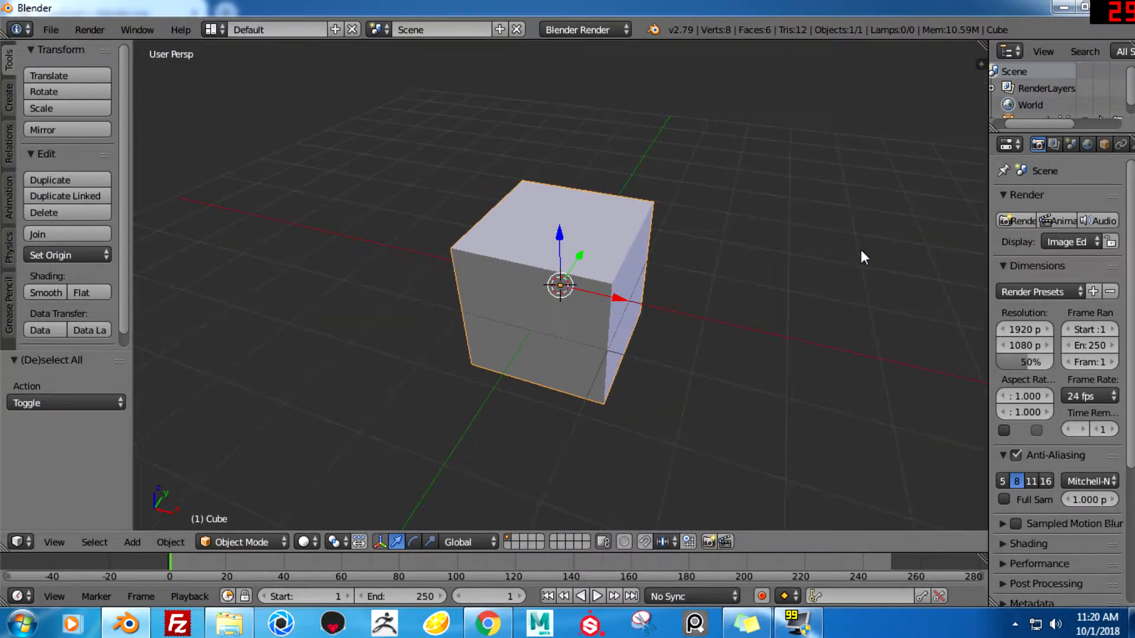
{"action": "middle_click_drag", "start_coordinate": [866, 252], "coordinate": [905, 234]}
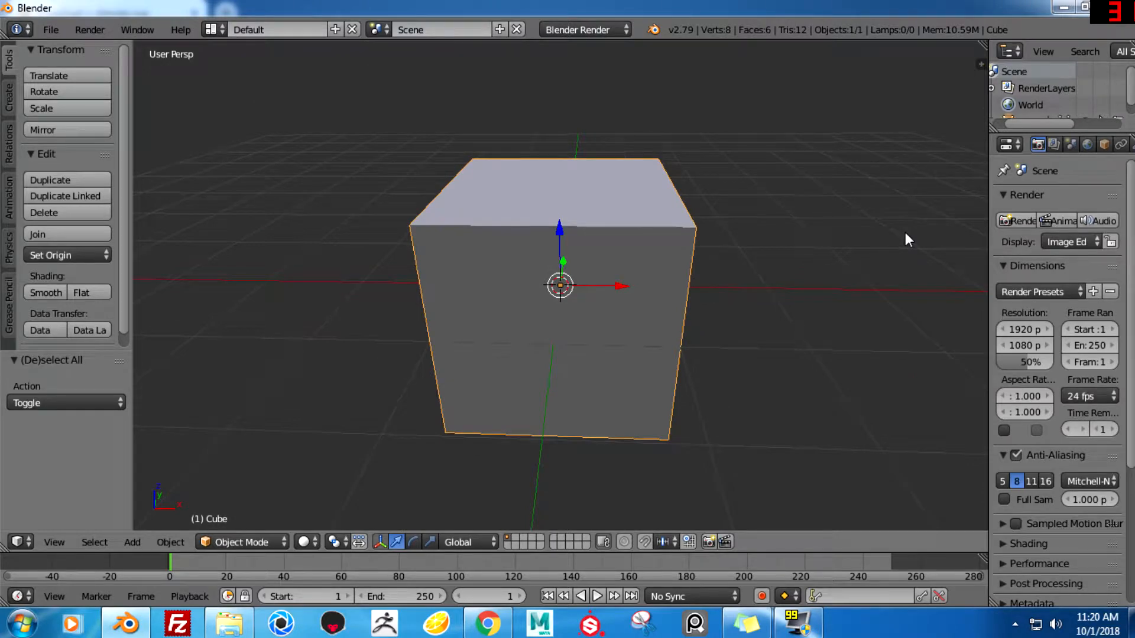
{"action": "middle_click_drag", "start_coordinate": [906, 233], "coordinate": [826, 253]}
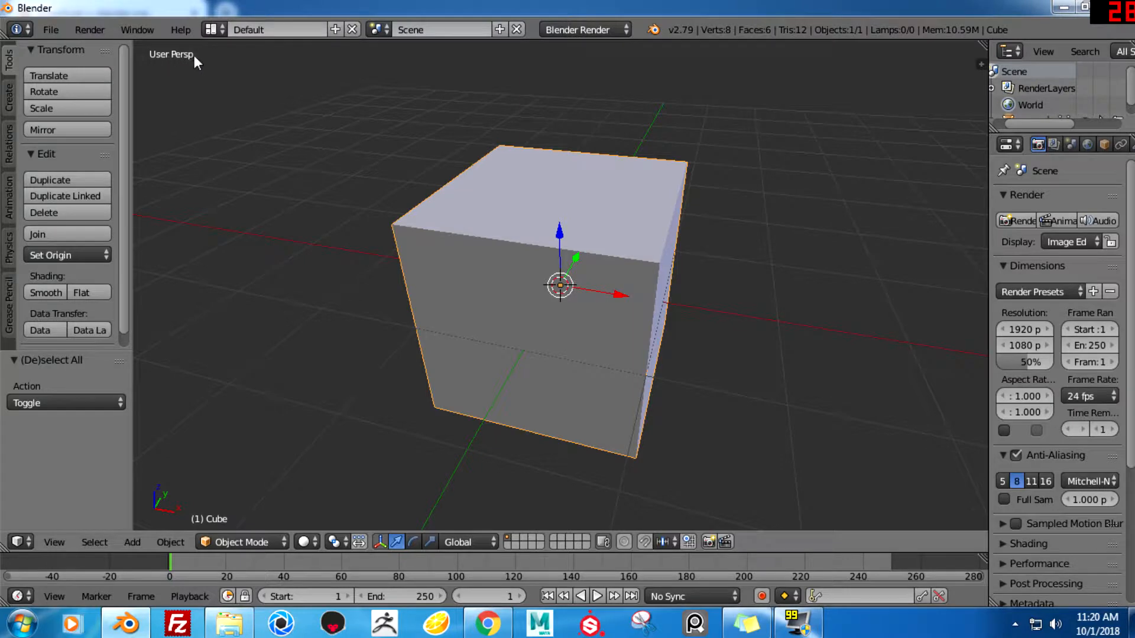
{"action": "middle_click_drag", "start_coordinate": [786, 303], "coordinate": [808, 307]}
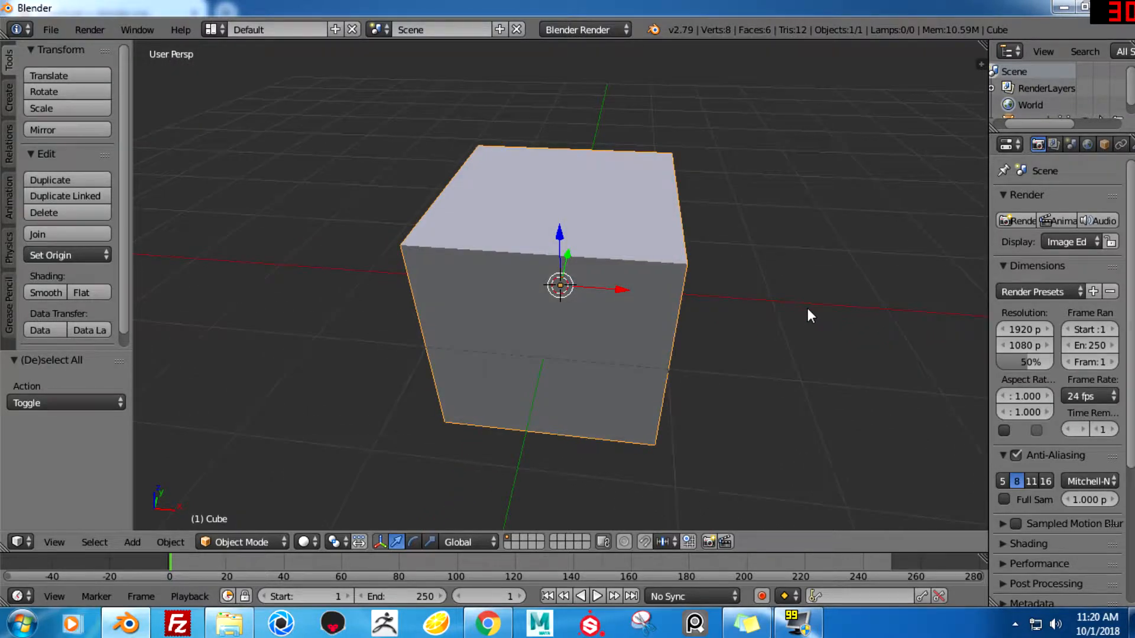
- Toggle the 3D view between perspective and orthographic projection, ending in orthographic
{"action": "key", "text": "KP_5"}
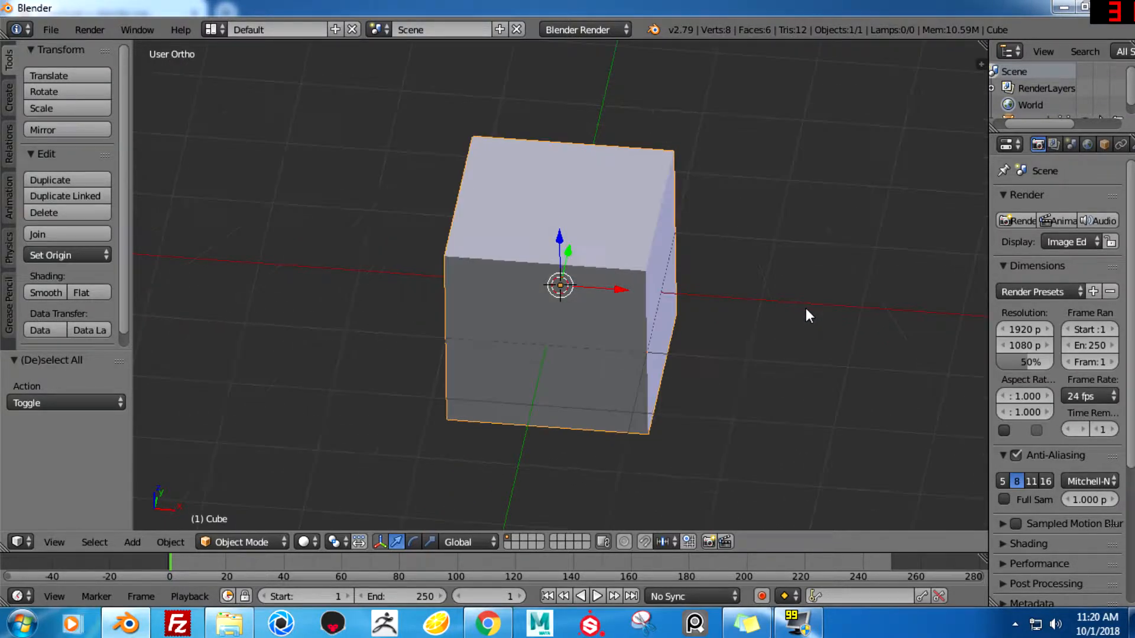
{"action": "key", "text": "KP_5"}
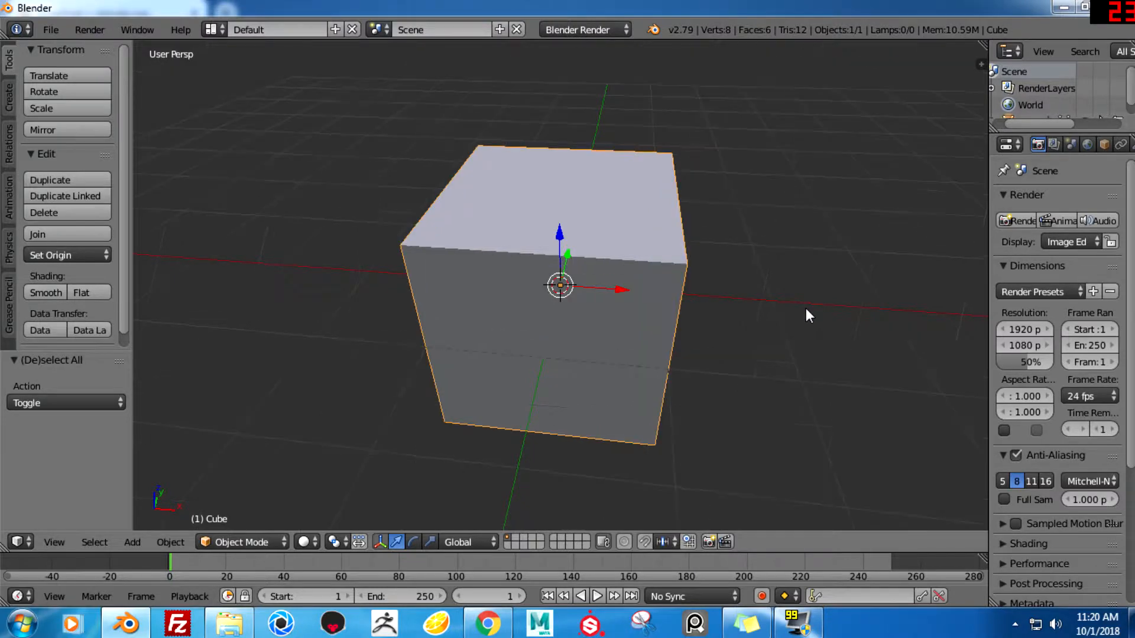
{"action": "key", "text": "KP_5"}
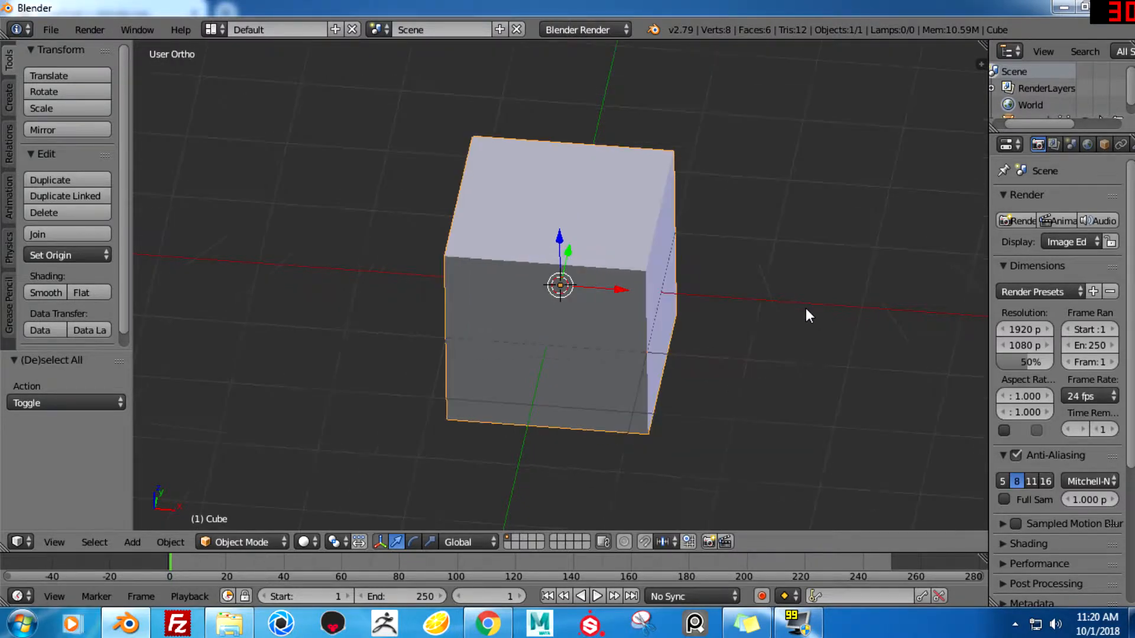
{"action": "key", "text": "KP_5"}
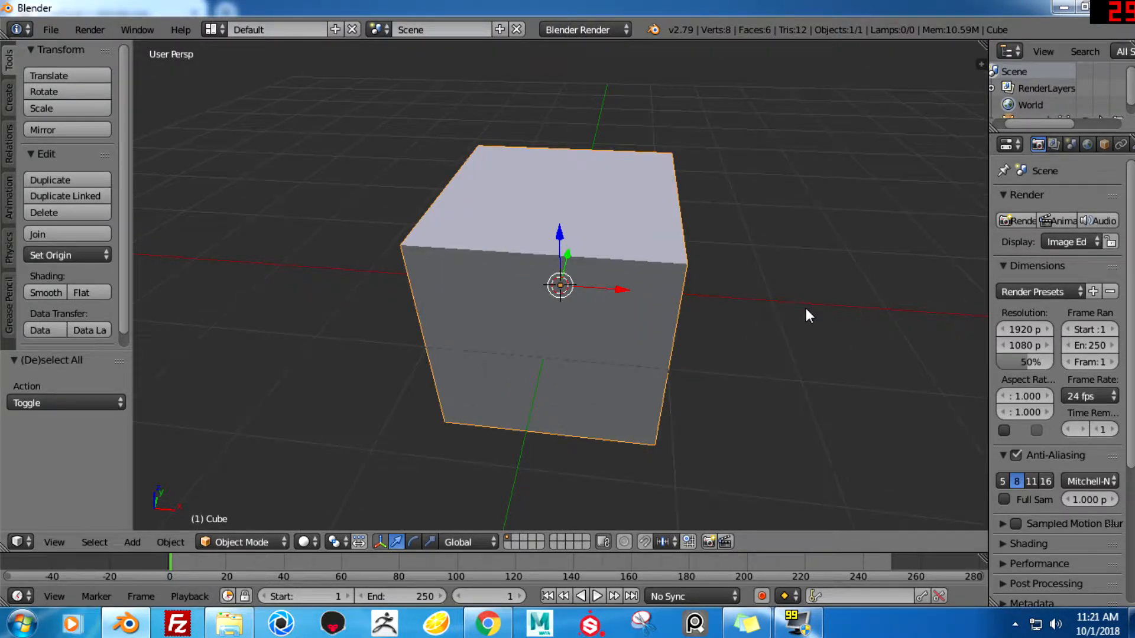
{"action": "key", "text": "KP_5"}
{"action": "key", "text": "KP_5"}
{"action": "key", "text": "KP_5"}
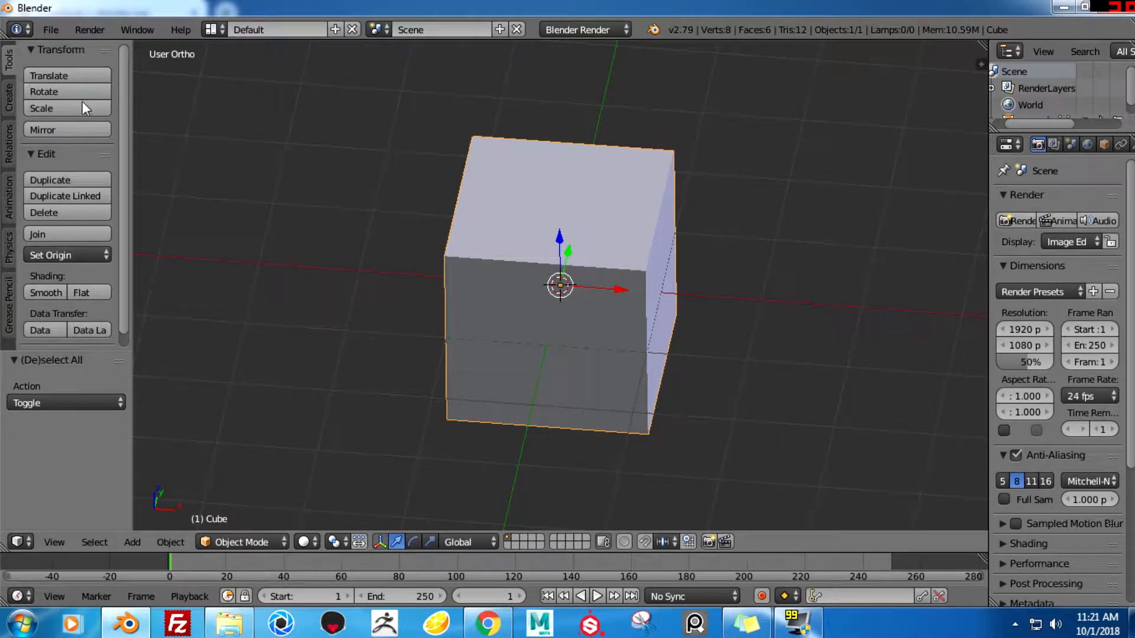
- Hide the tool shelf, and briefly show the cube's transform properties sidebar before hiding it again
{"action": "key", "text": "t"}
{"action": "key", "text": "t"}
{"action": "key", "text": "t"}
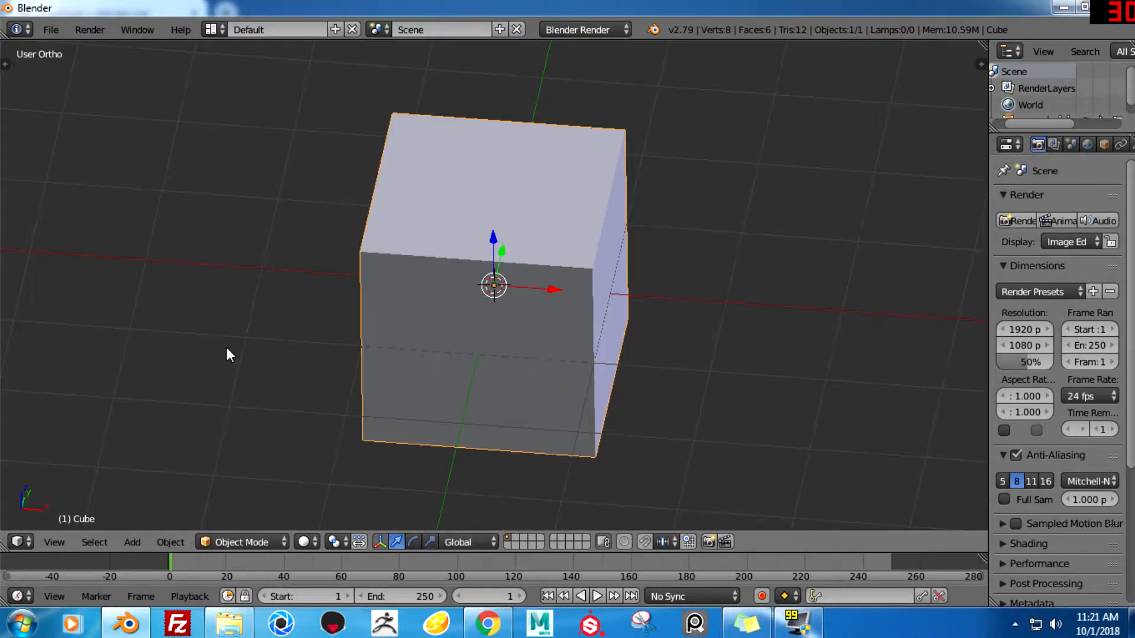
{"action": "key", "text": "t"}
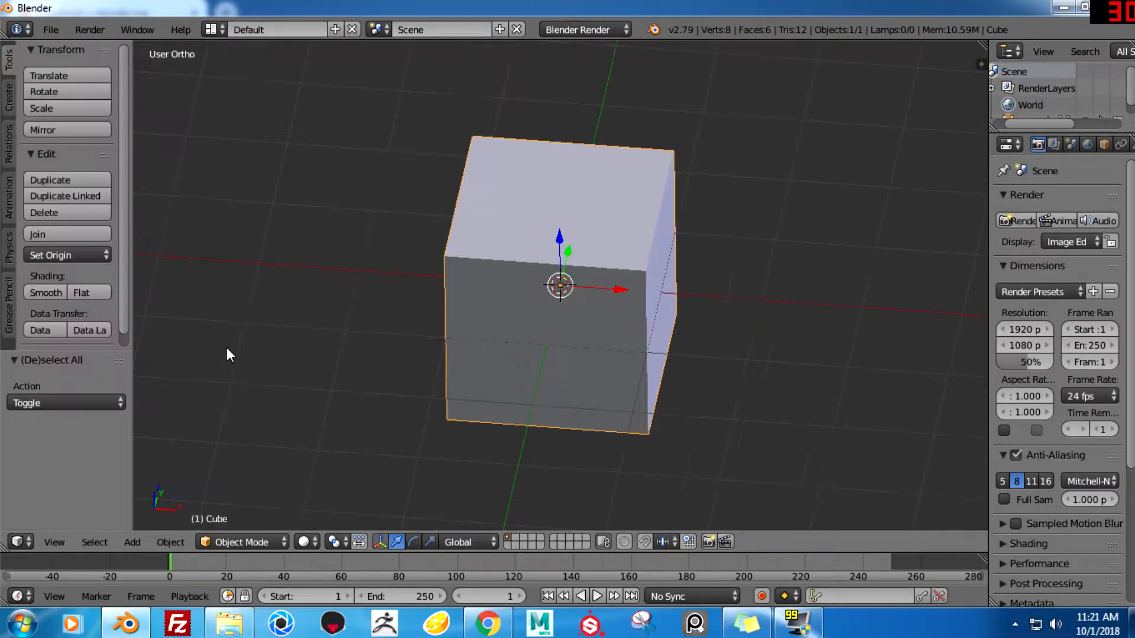
{"action": "key", "text": "t"}
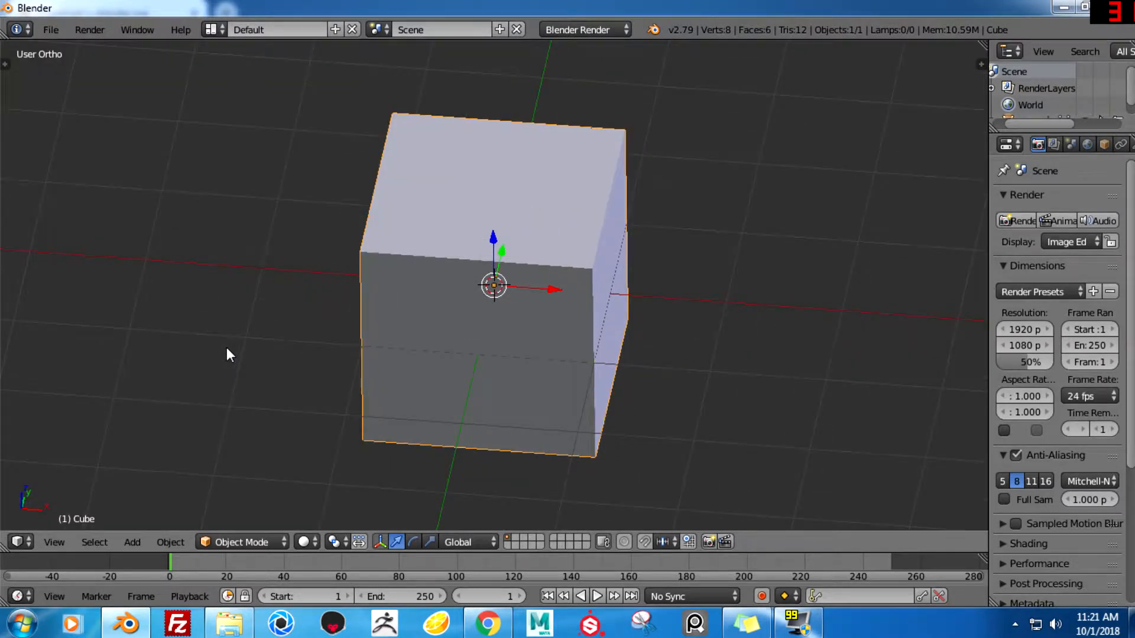
{"action": "key", "text": "n"}
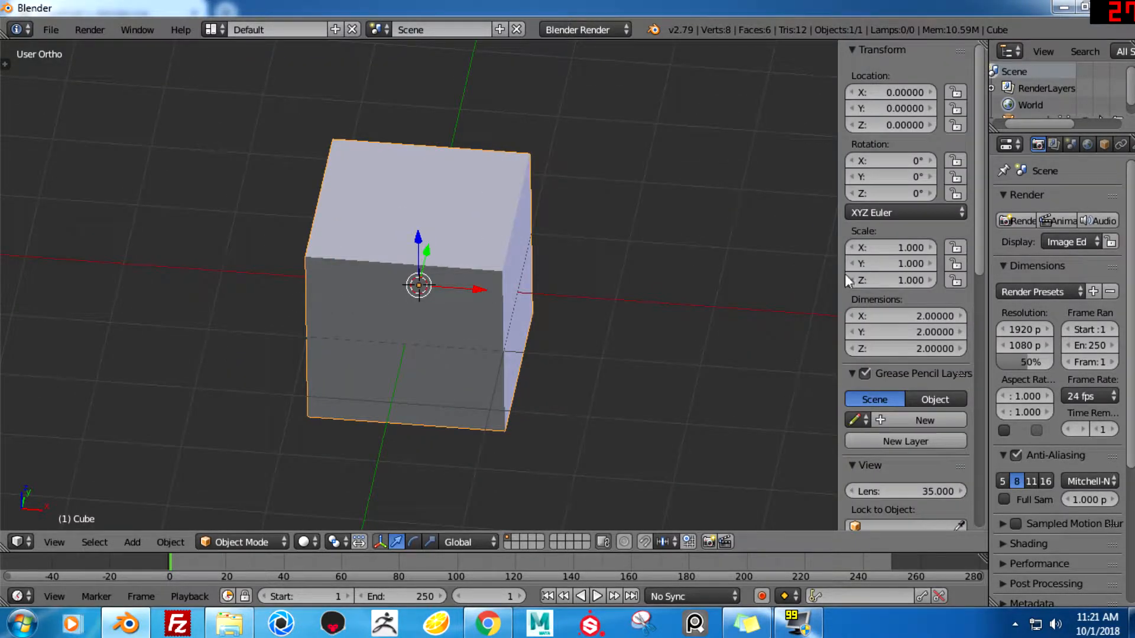
{"action": "key", "text": "n"}
- View the cube in turn from the front, right, back and left orthographic views
{"action": "middle_click_drag", "start_coordinate": [823, 242], "coordinate": [827, 271]}
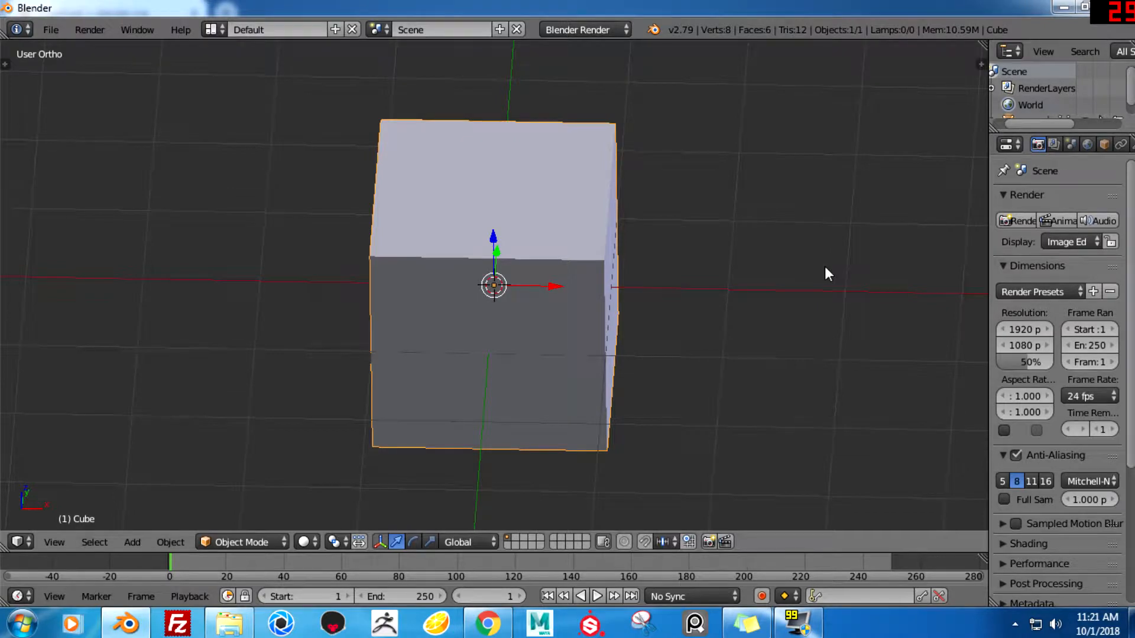
{"action": "key", "text": "KP_1"}
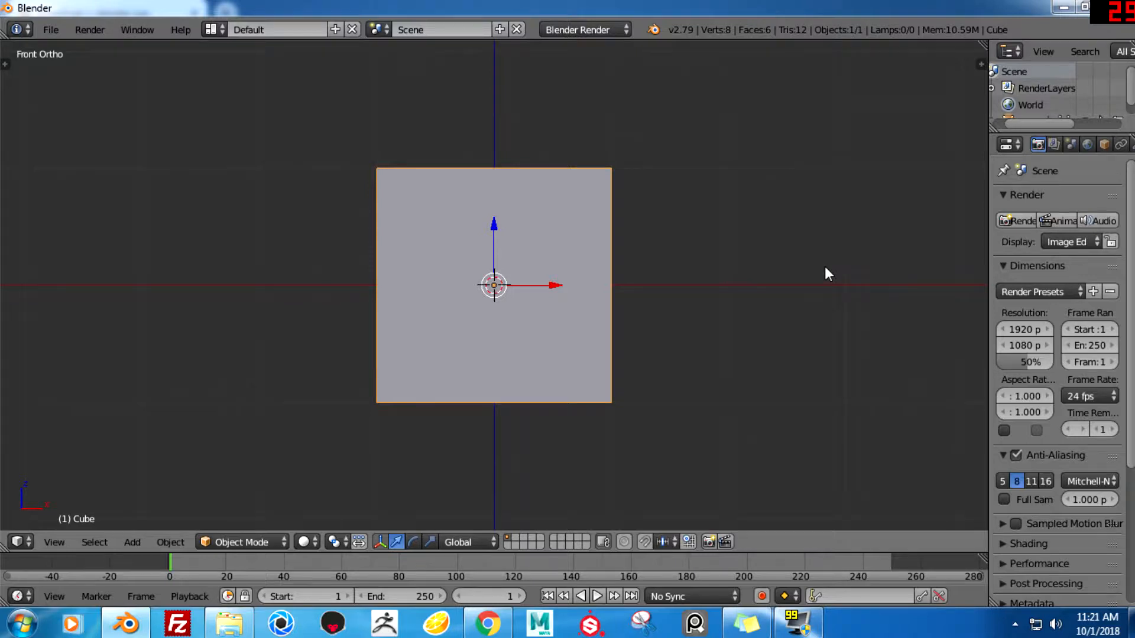
{"action": "key", "text": "KP_3"}
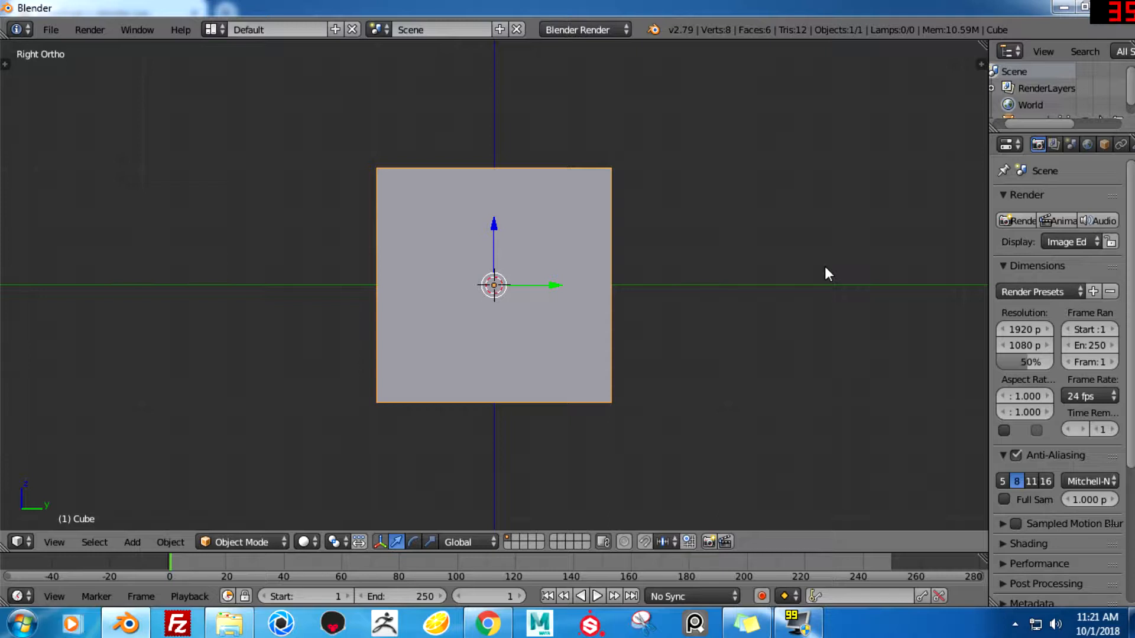
{"action": "key", "text": "ctrl+KP_1"}
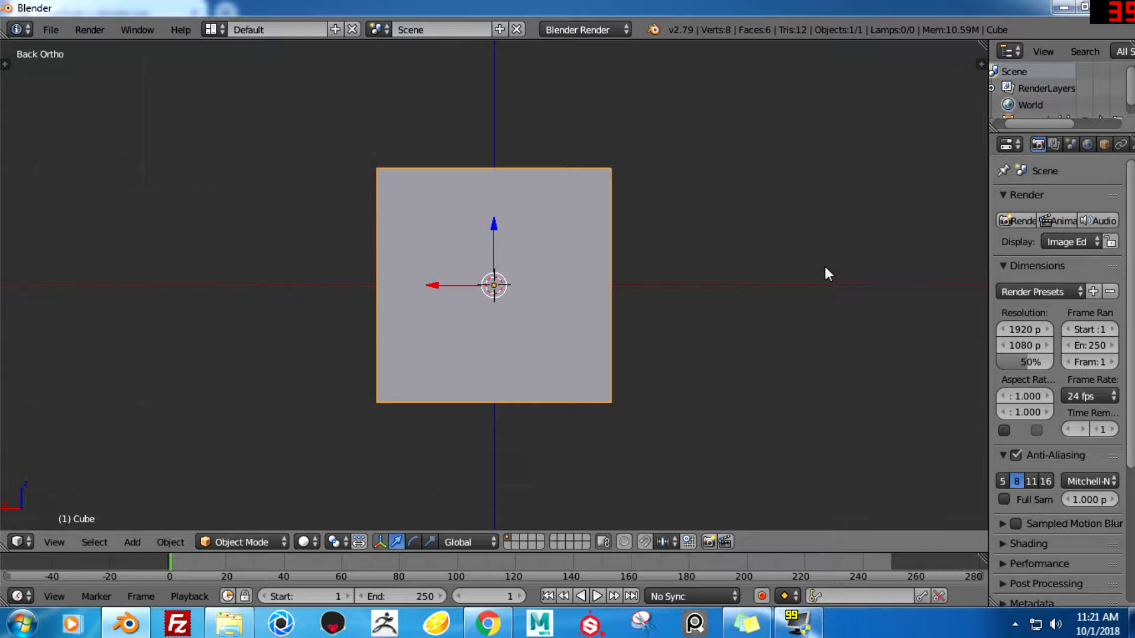
{"action": "key", "text": "ctrl+KP_3"}
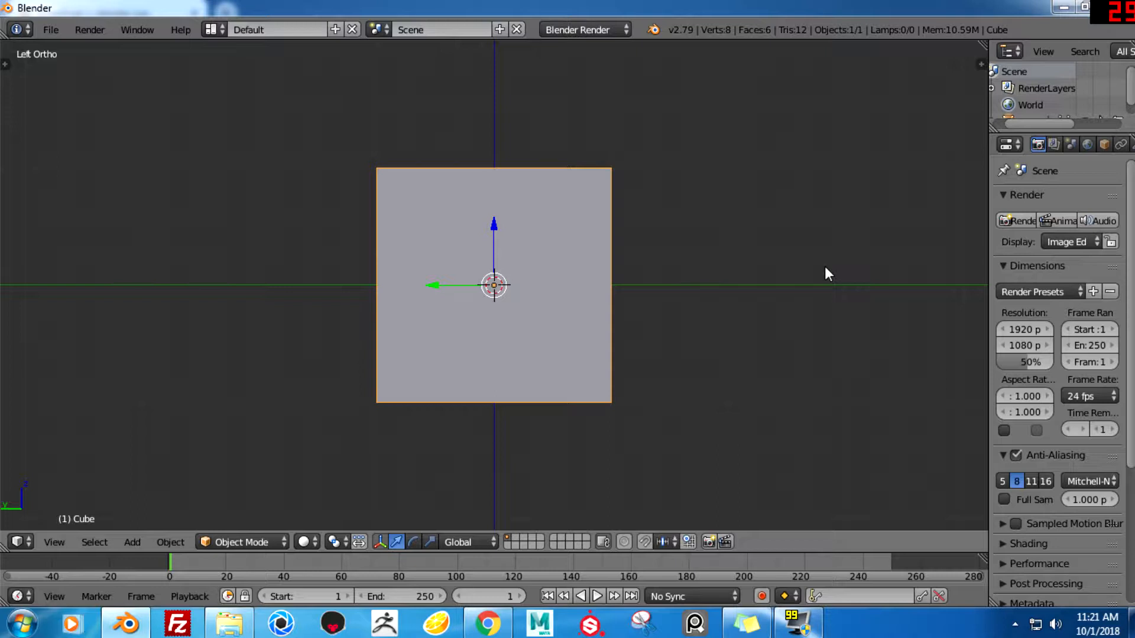
- View the cube from the top and bottom, then return to the front orthographic view
{"action": "key", "text": "KP_7"}
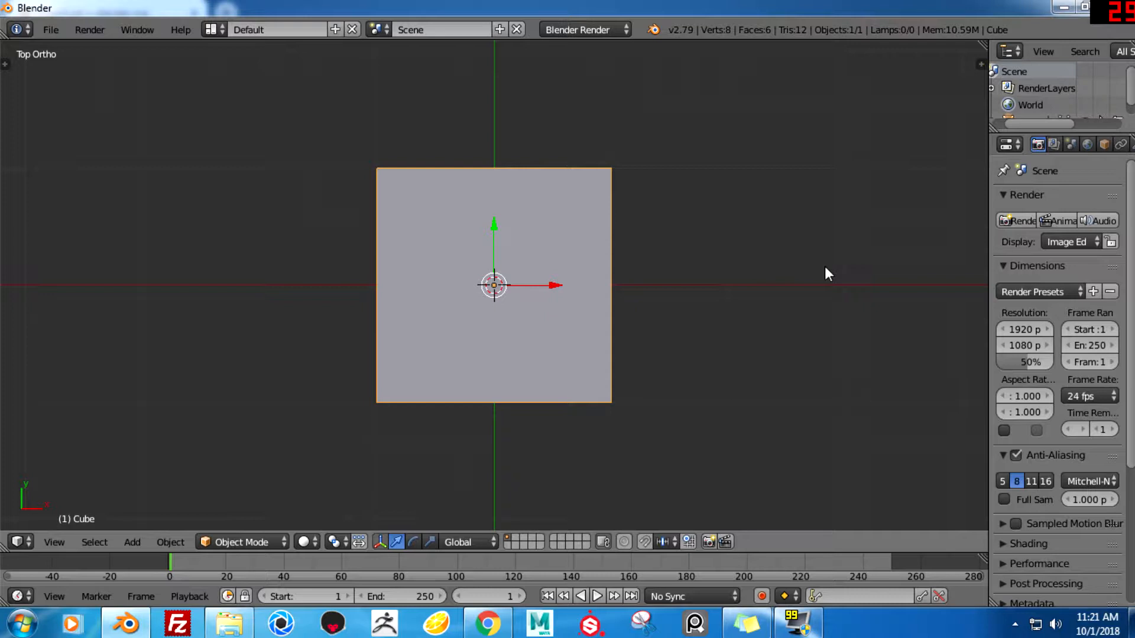
{"action": "key", "text": "ctrl+KP_7"}
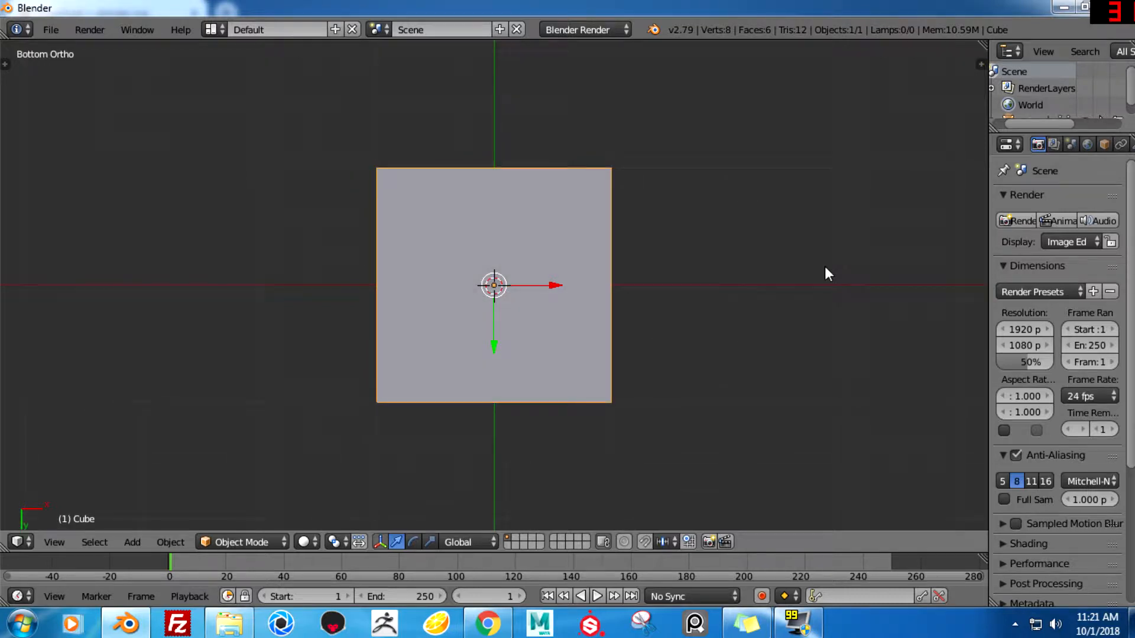
{"action": "key", "text": "KP_1"}
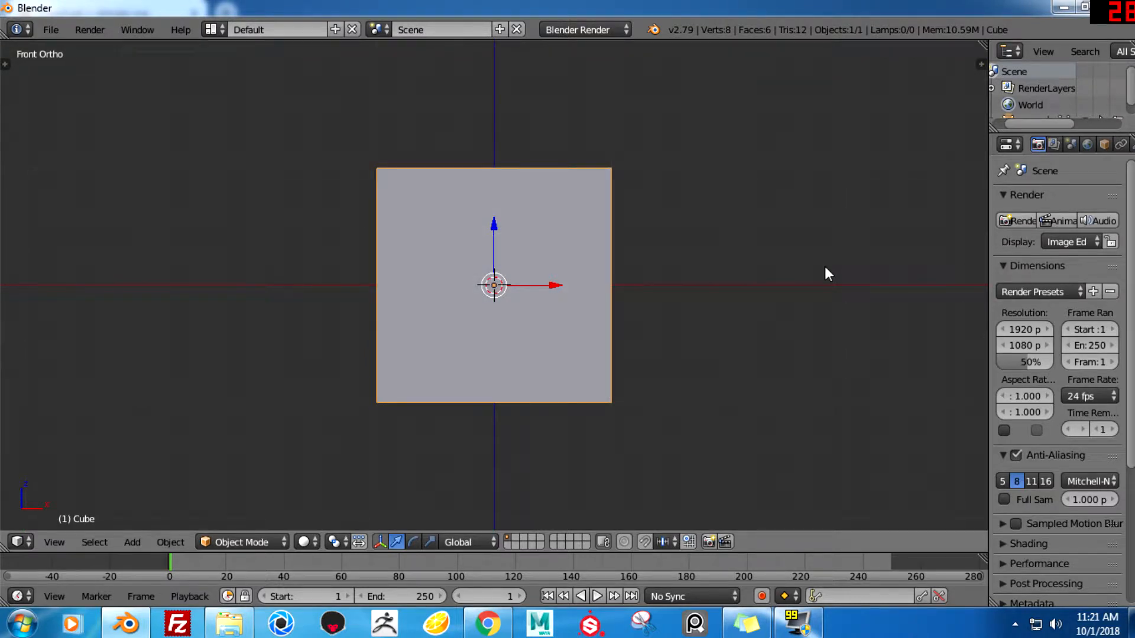
- Orbit the orthographic view horizontally around the cube in fixed increments, starting from the front
{"action": "key", "text": "KP_6"}
{"action": "key", "text": "KP_6"}
{"action": "key", "text": "KP_6"}
{"action": "key", "text": "KP_6"}
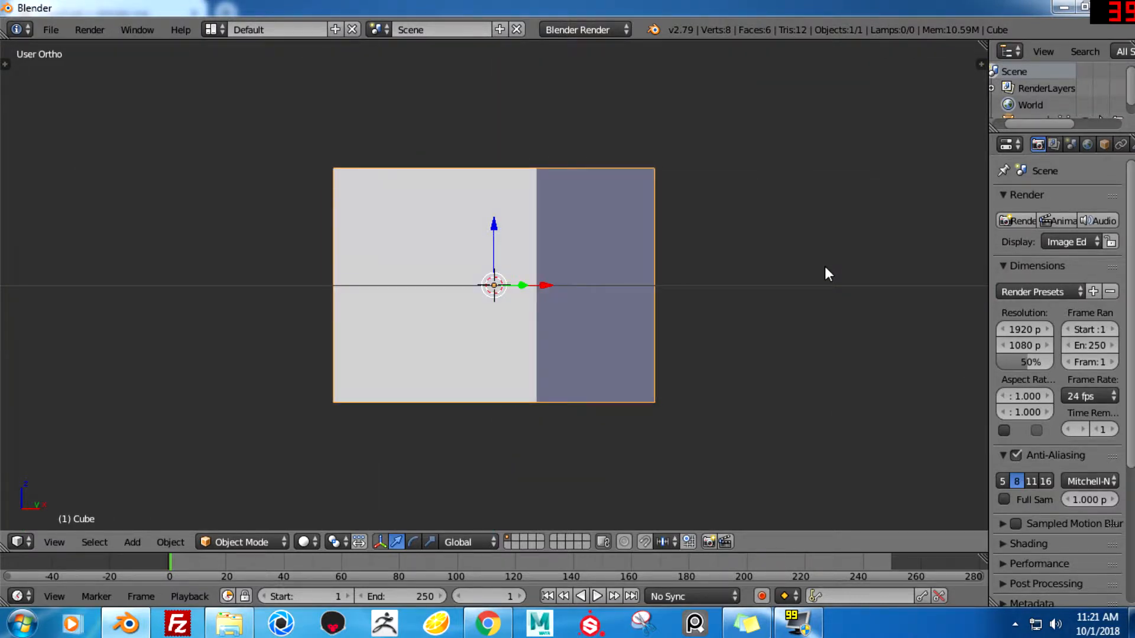
{"action": "key", "text": "KP_6"}
{"action": "key", "text": "KP_6"}
{"action": "key", "text": "KP_6"}
{"action": "key", "text": "KP_6"}
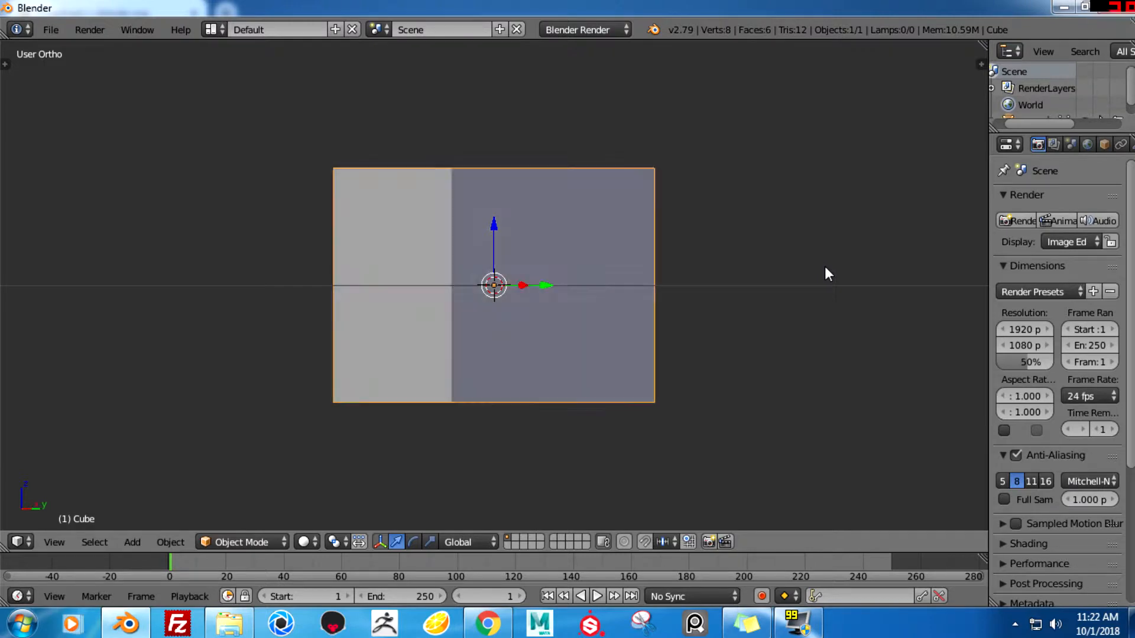
{"action": "key", "text": "KP_6"}
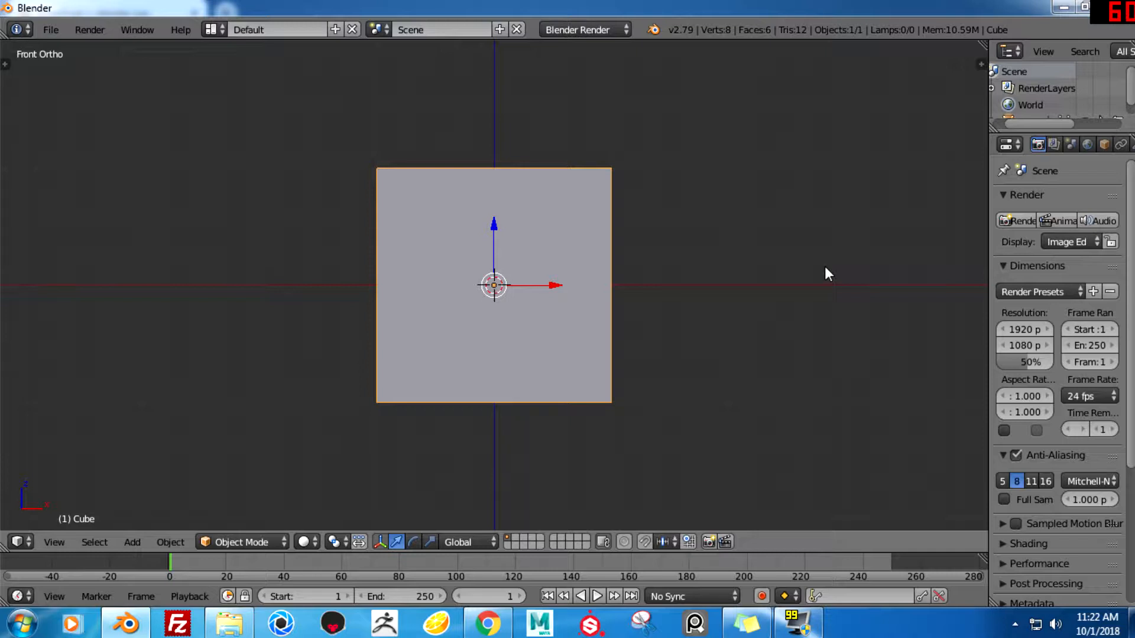
- Turn the view incrementally from the front of the cube to its right side, and step it in both horizontal directions
{"action": "key", "text": "KP_6"}
{"action": "key", "text": "KP_6"}
{"action": "key", "text": "KP_6"}
{"action": "key", "text": "KP_6"}
{"action": "key", "text": "KP_6"}
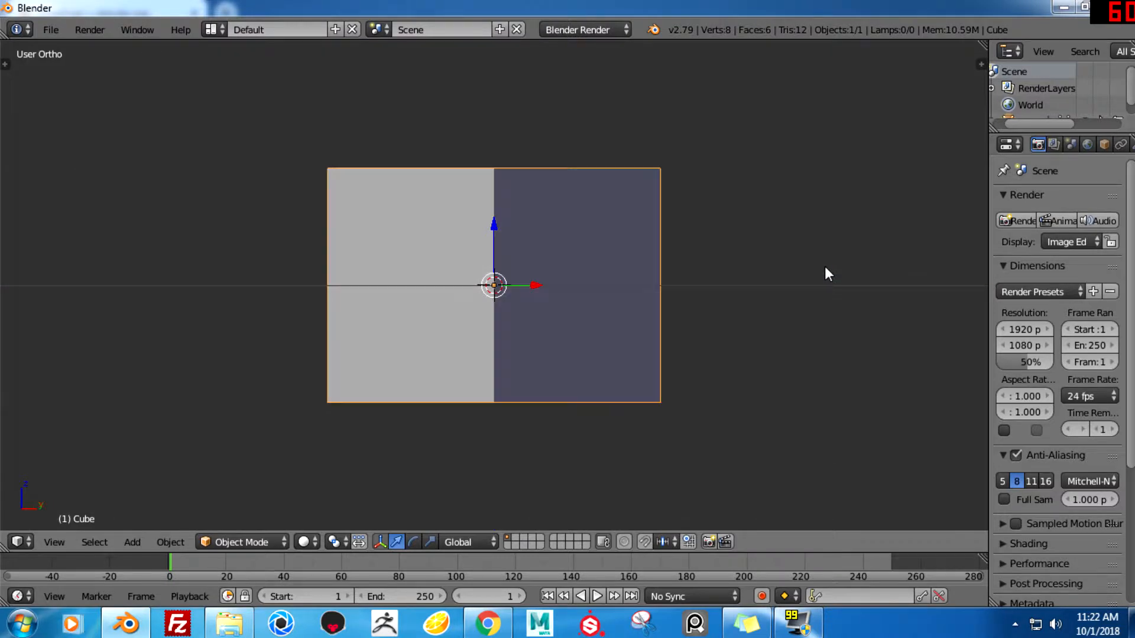
{"action": "key", "text": "KP_6"}
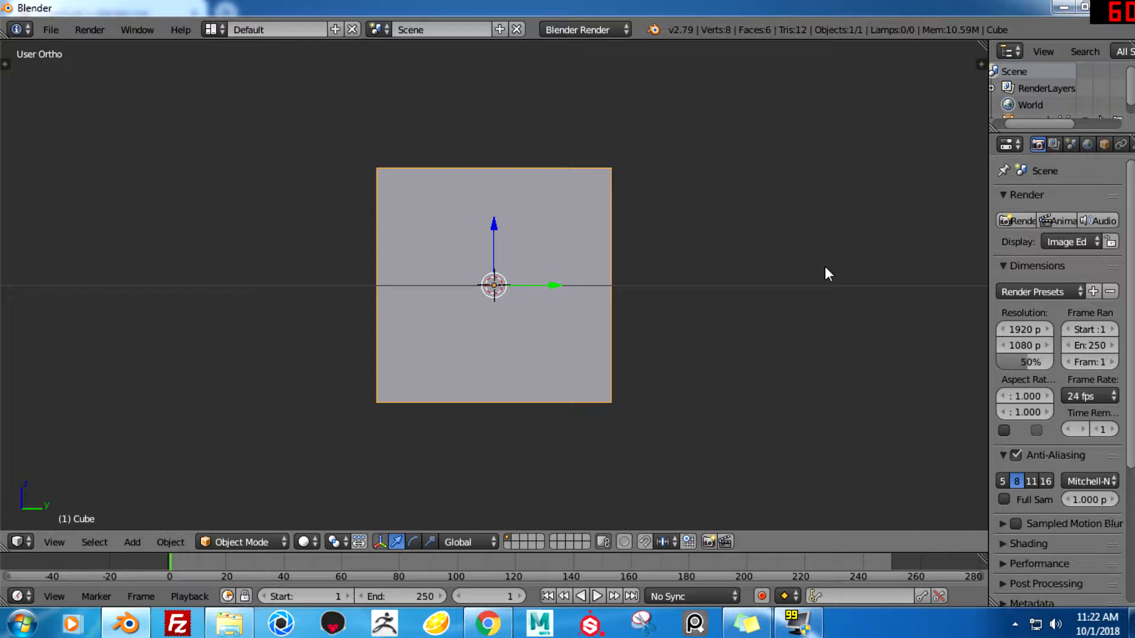
{"action": "key", "text": "KP_4"}
{"action": "key", "text": "KP_4"}
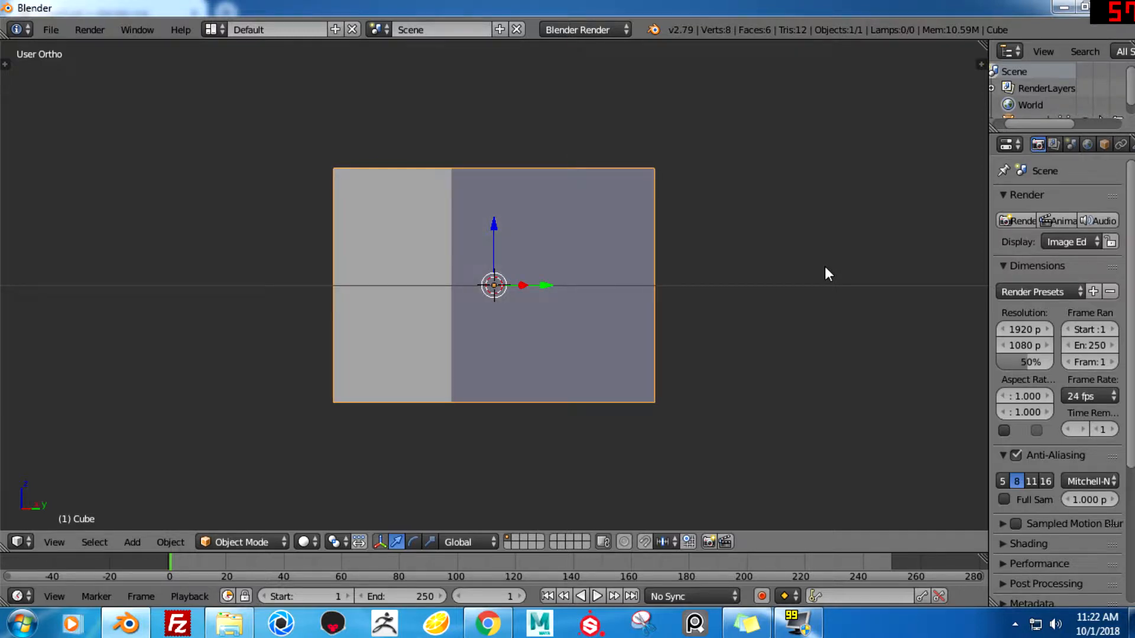
{"action": "key", "text": "KP_6"}
{"action": "key", "text": "KP_6"}
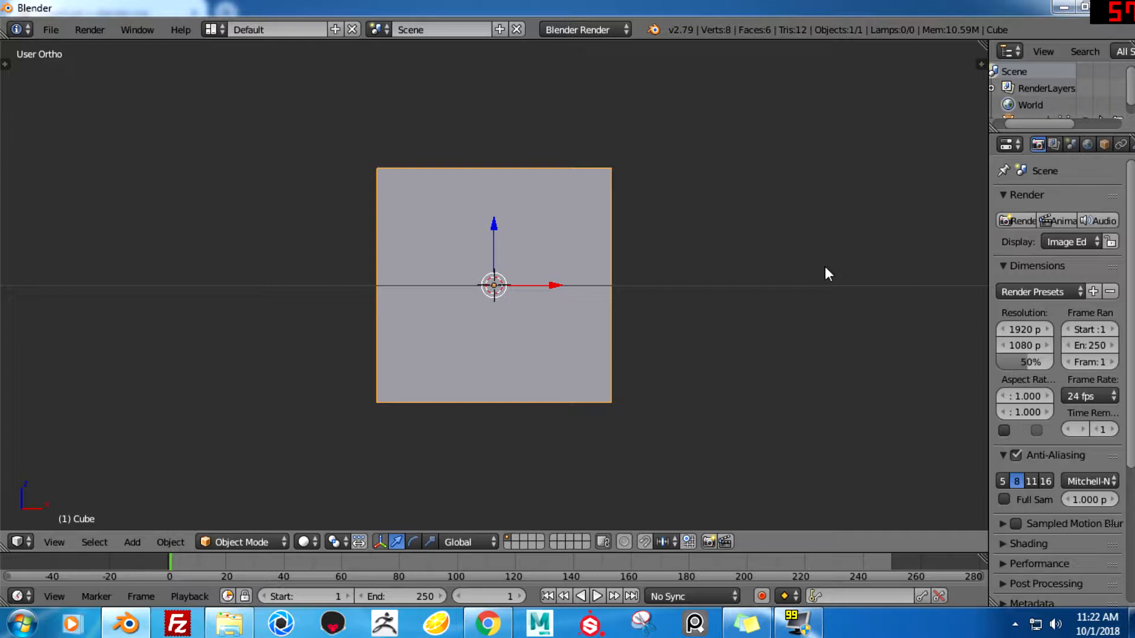
- Tilt the orthographic view in increments up to the cube's top face and back down to its front face
{"action": "key", "text": "KP_8"}
{"action": "key", "text": "KP_8"}
{"action": "key", "text": "KP_8"}
{"action": "key", "text": "KP_8"}
{"action": "key", "text": "KP_8"}
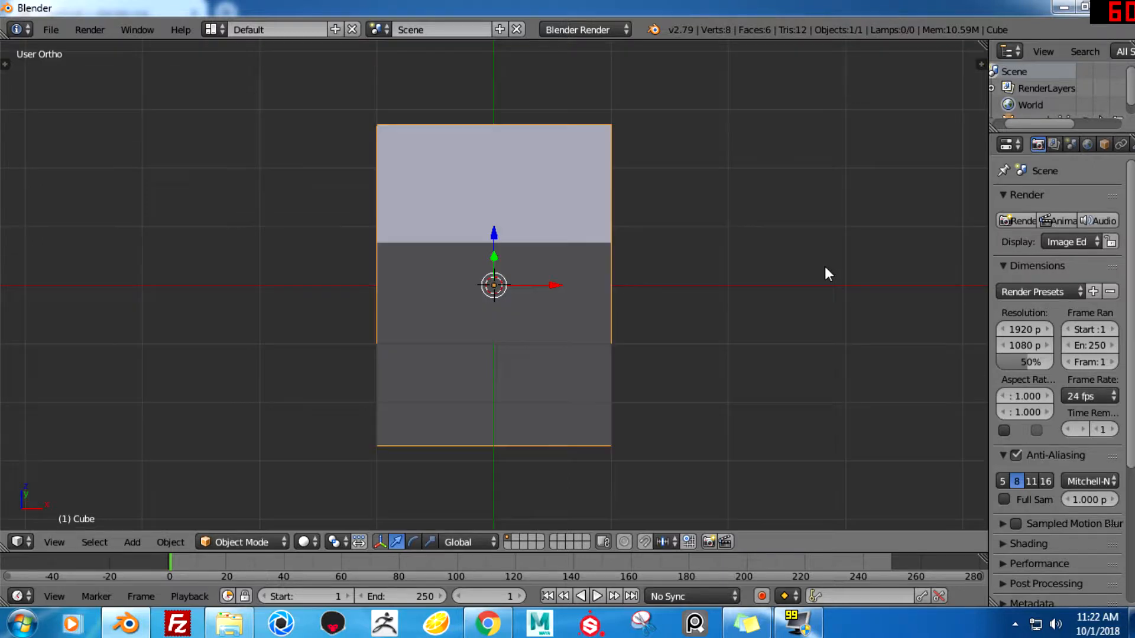
{"action": "key", "text": "KP_8"}
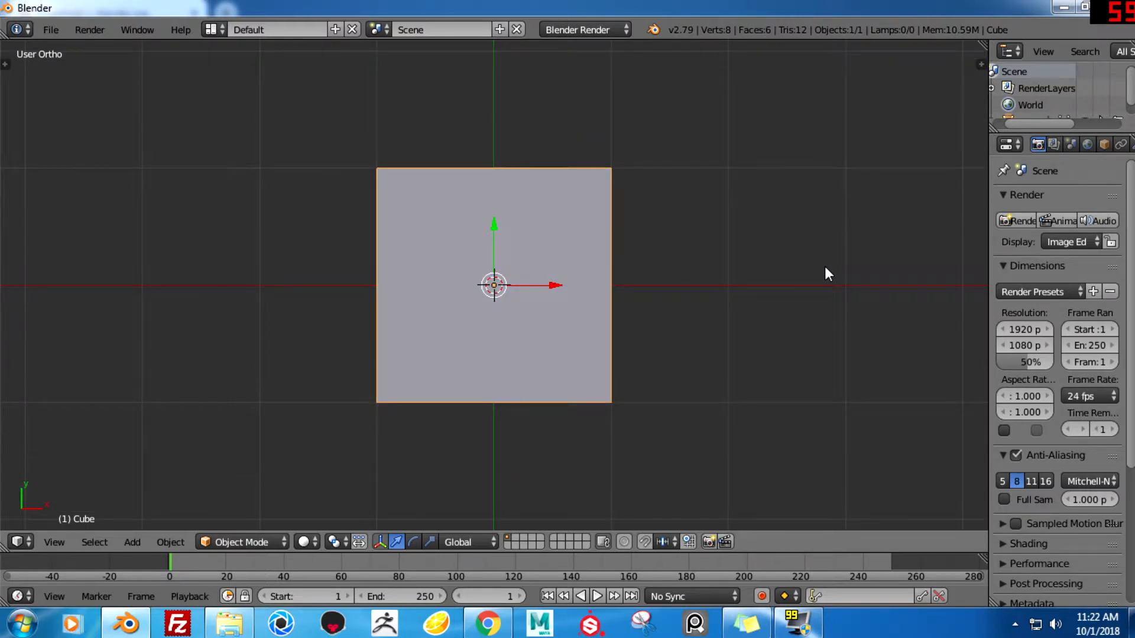
{"action": "key", "text": "KP_2"}
{"action": "key", "text": "KP_2"}
{"action": "key", "text": "KP_2"}
{"action": "key", "text": "KP_2"}
{"action": "key", "text": "KP_2"}
{"action": "key", "text": "KP_2"}
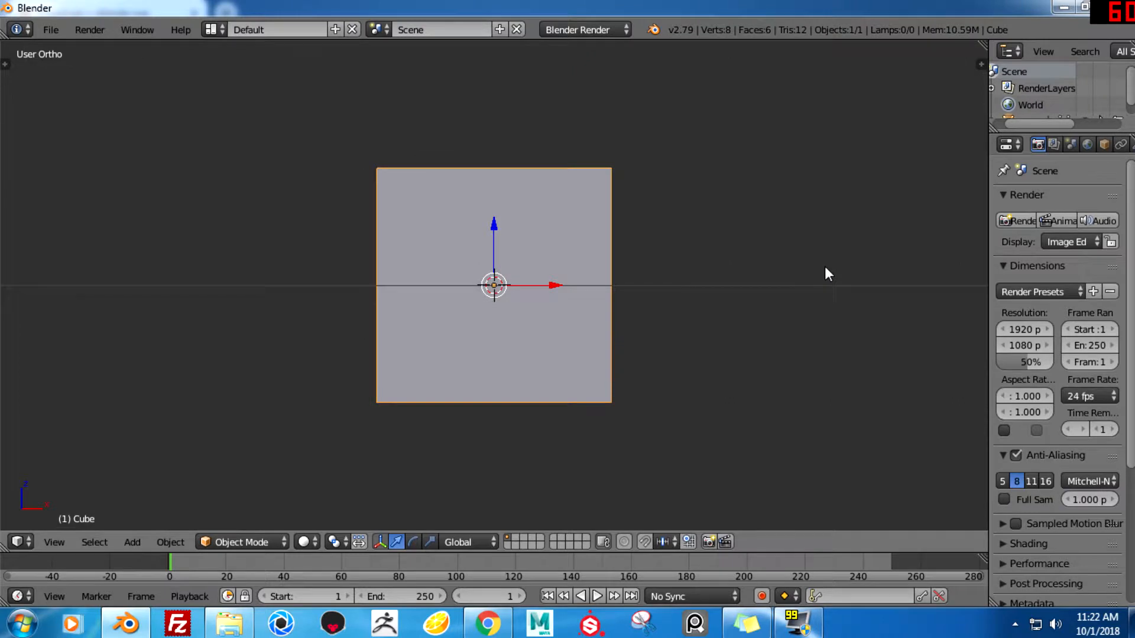
- Orbit the view to an angle, switch it to perspective projection and zoom out from the cube
{"action": "middle_click_drag", "start_coordinate": [825, 273], "coordinate": [892, 304]}
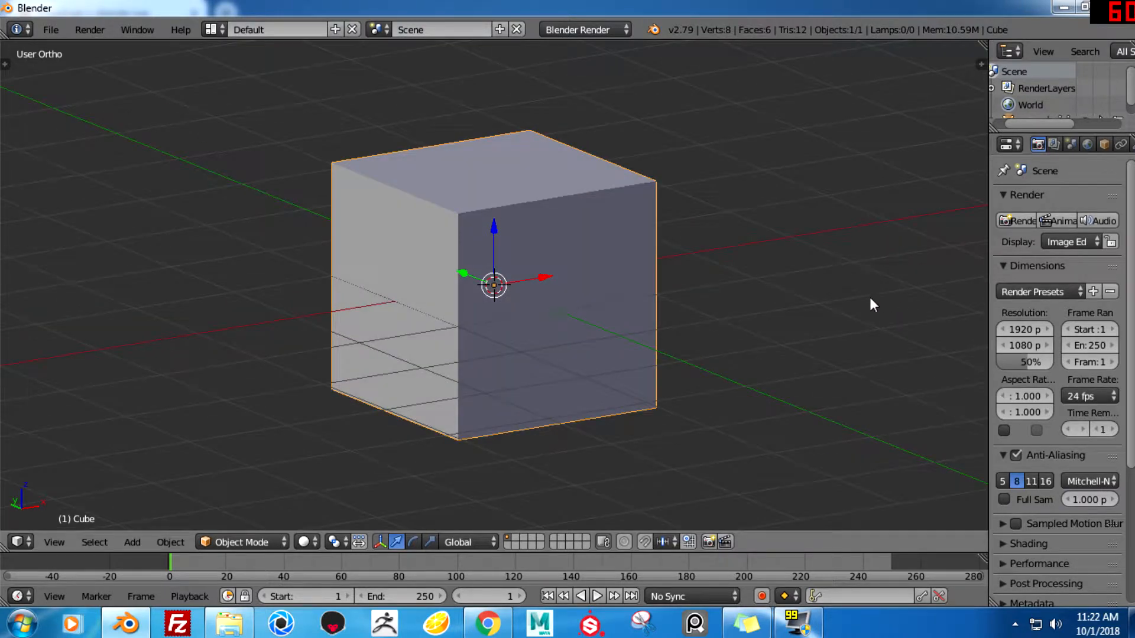
{"action": "key", "text": "KP_5"}
{"action": "middle_click_drag", "start_coordinate": [818, 315], "coordinate": [806, 344]}
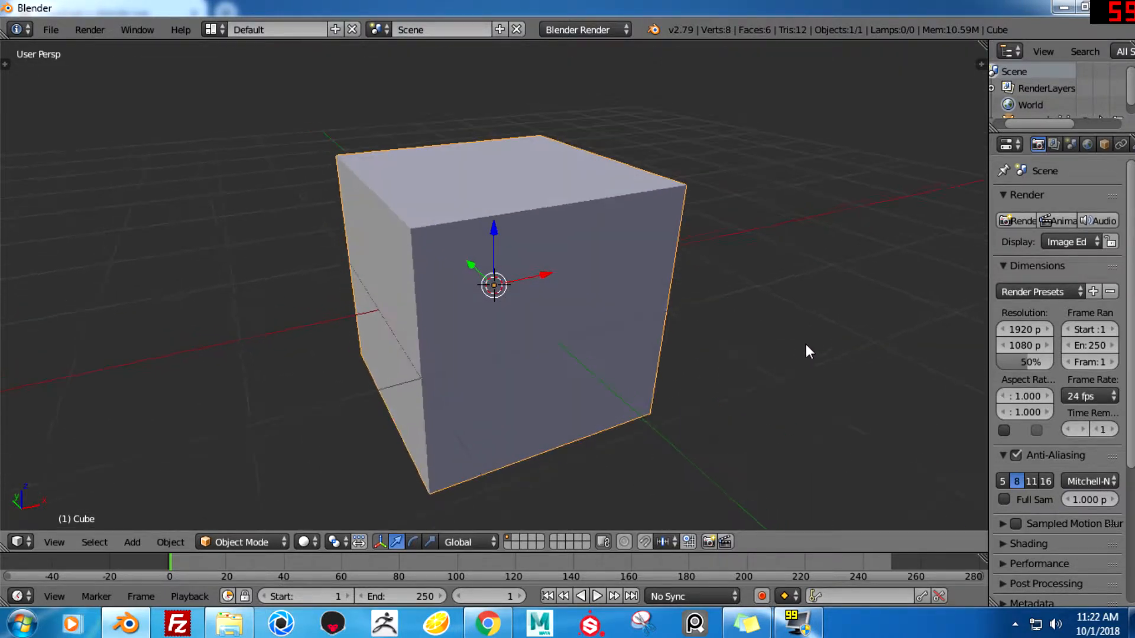
{"action": "middle_click_drag", "start_coordinate": [781, 309], "coordinate": [847, 442], "text": "ctrl"}
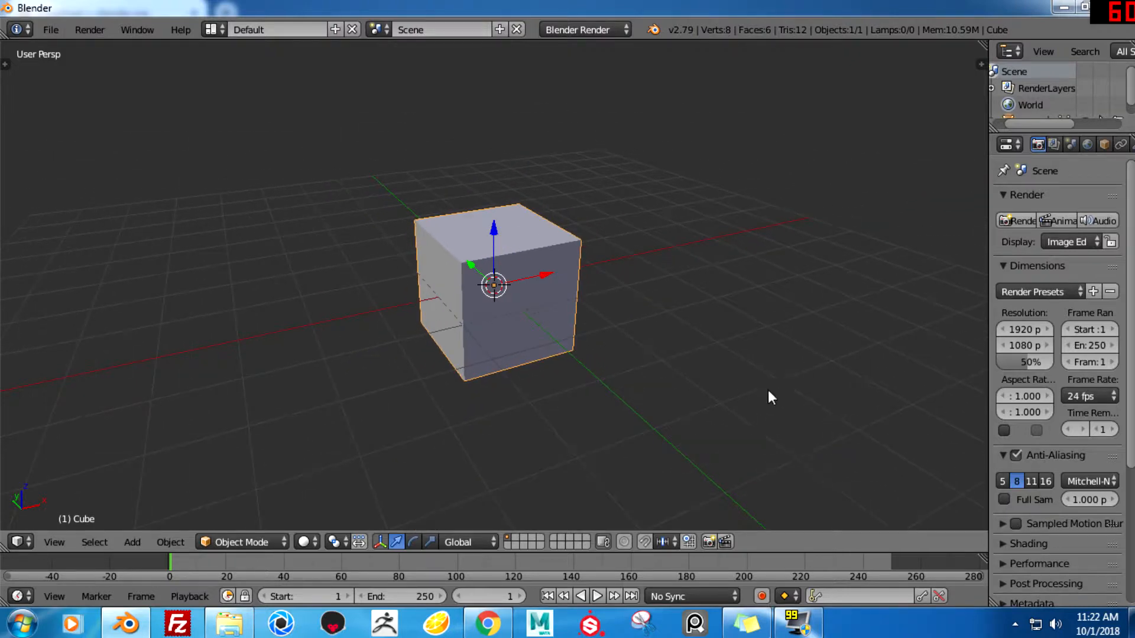
- Place the 3D cursor at various spots around the cube, then reset it to the scene centre
{"action": "left_click", "coordinate": [726, 273]}
{"action": "left_click", "coordinate": [395, 172]}
{"action": "left_click", "coordinate": [231, 175]}
{"action": "left_click", "coordinate": [430, 138]}
{"action": "left_click", "coordinate": [251, 215]}
{"action": "left_click", "coordinate": [396, 426]}
{"action": "left_click", "coordinate": [239, 334]}
{"action": "left_click", "coordinate": [239, 255]}
{"action": "left_click", "coordinate": [292, 348]}
{"action": "left_click", "coordinate": [218, 332]}
{"action": "key", "text": "shift+c"}
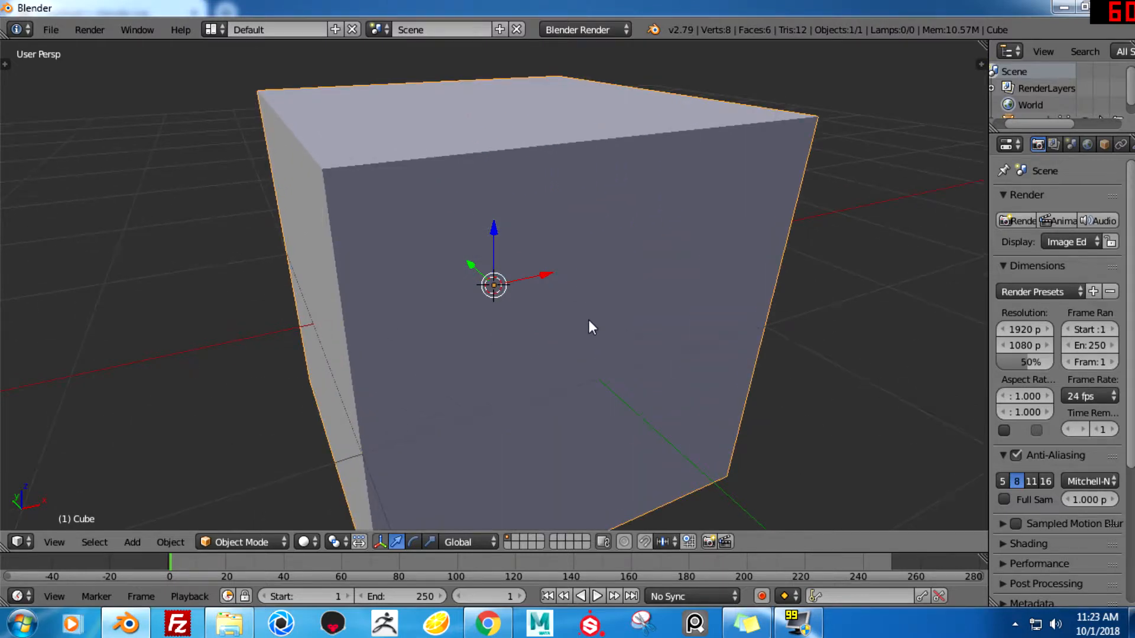
- Find the Add Camera command by searching for "camera", add a camera and move it above the cube
{"action": "scroll", "coordinate": [589, 321], "scroll_direction": "up", "scroll_amount": 4}
{"action": "scroll", "coordinate": [703, 313], "scroll_direction": "down", "scroll_amount": 8}
{"action": "middle_click_drag", "start_coordinate": [934, 239], "coordinate": [759, 197]}
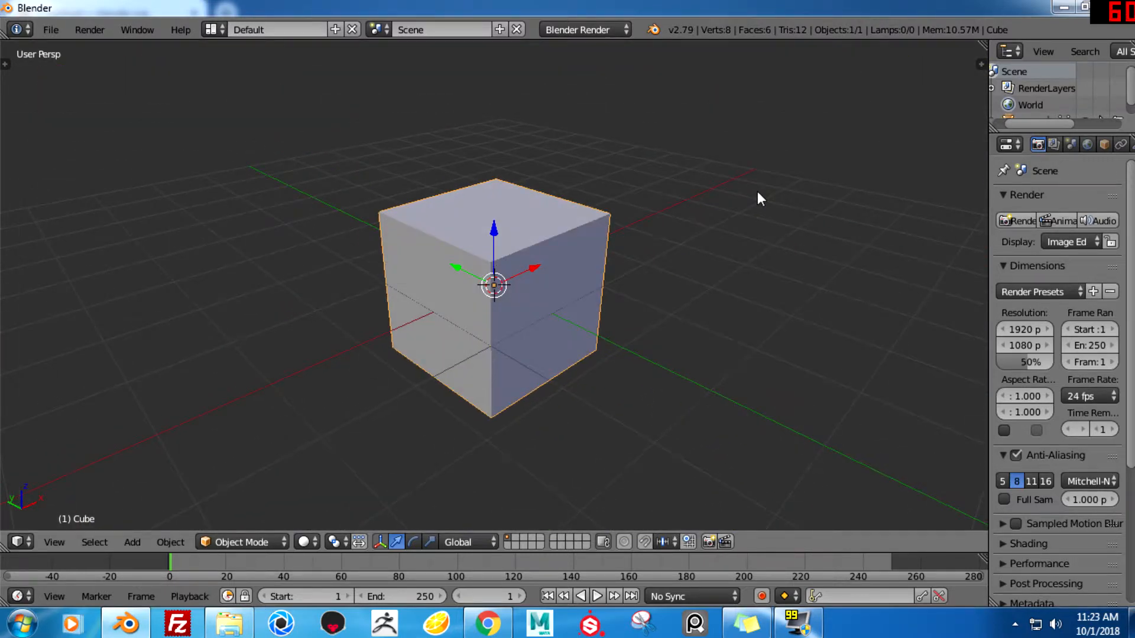
{"action": "key", "text": "space"}
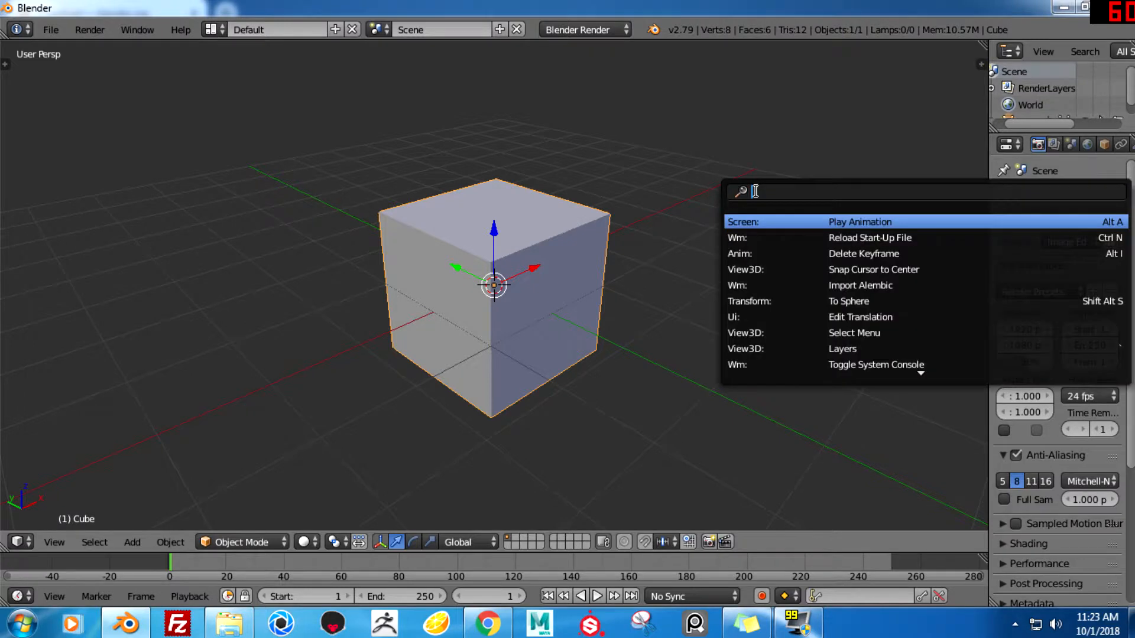
{"action": "type", "text": "camera"}
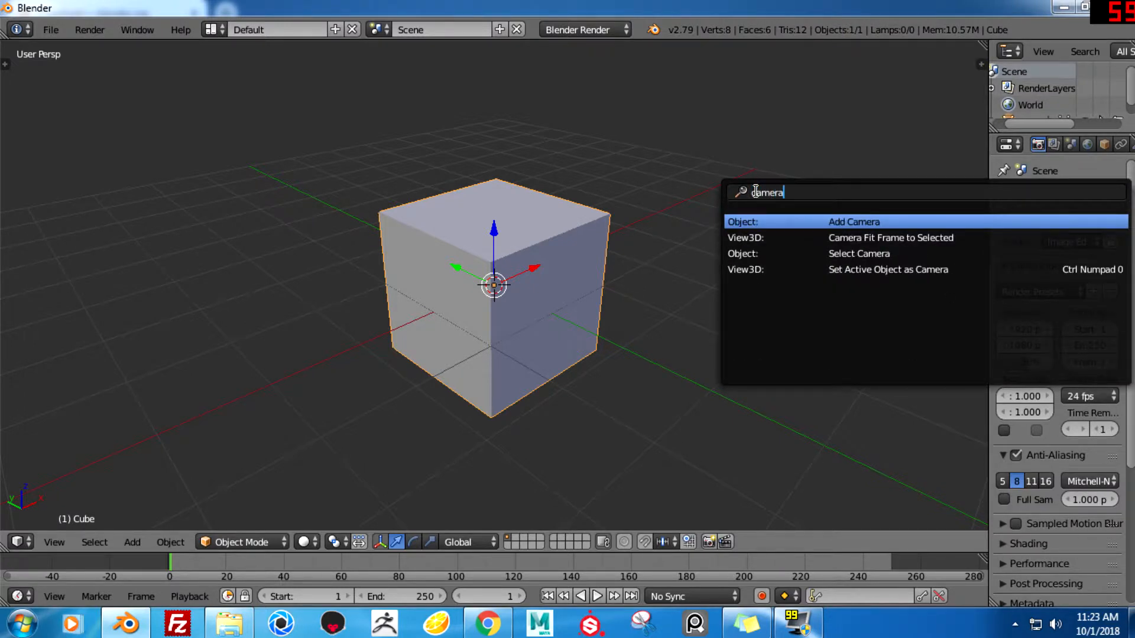
{"action": "key", "text": "Return"}
{"action": "left_click_drag", "start_coordinate": [495, 251], "coordinate": [721, 322]}
{"action": "middle_click_drag", "start_coordinate": [721, 321], "coordinate": [590, 269]}
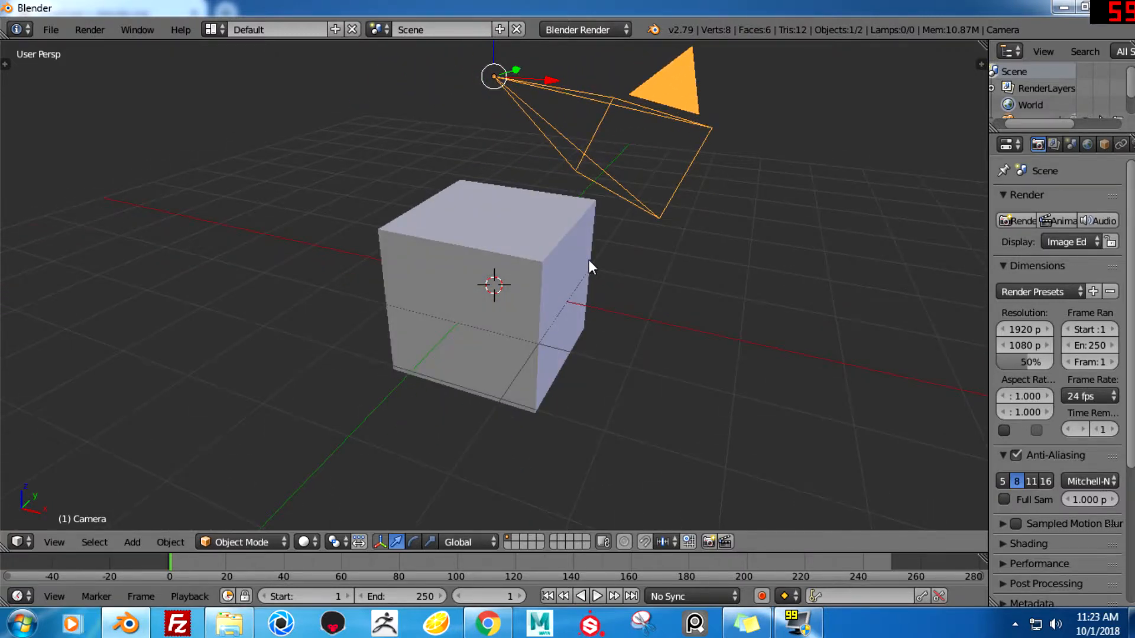
- Align the camera to the current view, then orbit to another side of the cube and align the camera to that view
{"action": "key", "text": "ctrl+alt+KP_0"}
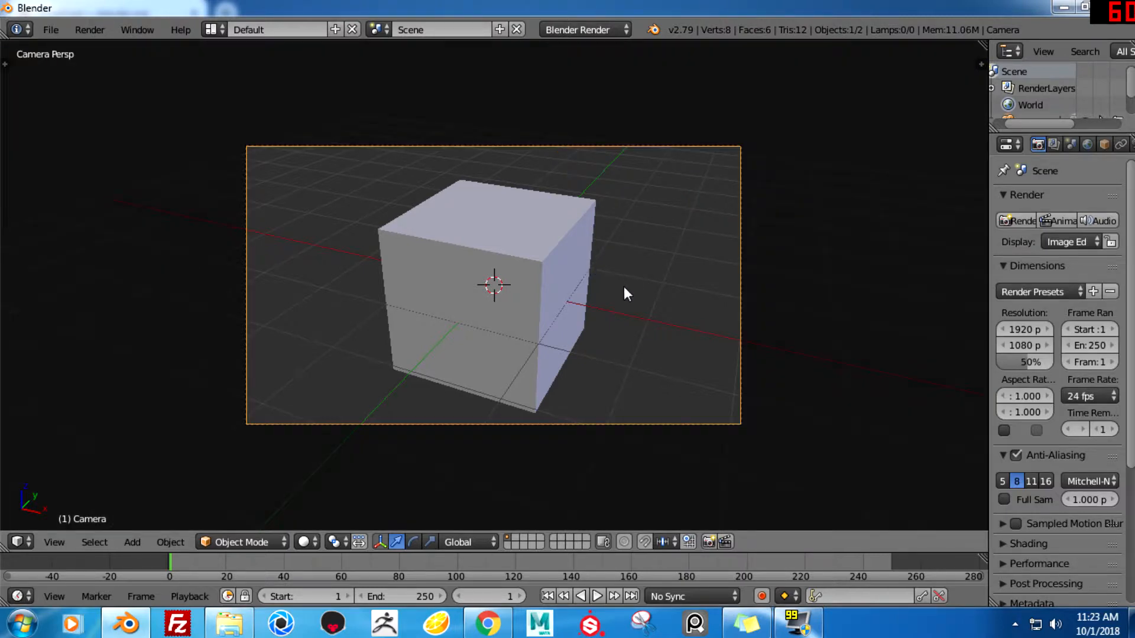
{"action": "middle_click_drag", "start_coordinate": [638, 296], "coordinate": [780, 289]}
{"action": "key", "text": "KP_0"}
{"action": "middle_click_drag", "start_coordinate": [596, 313], "coordinate": [890, 293]}
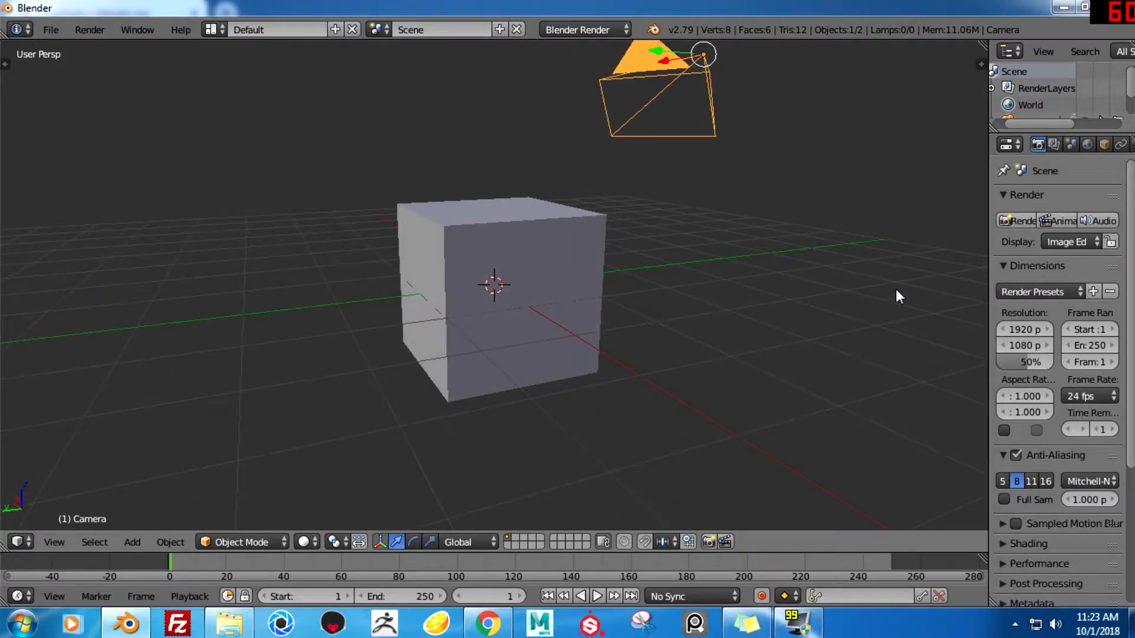
{"action": "key", "text": "KP_0"}
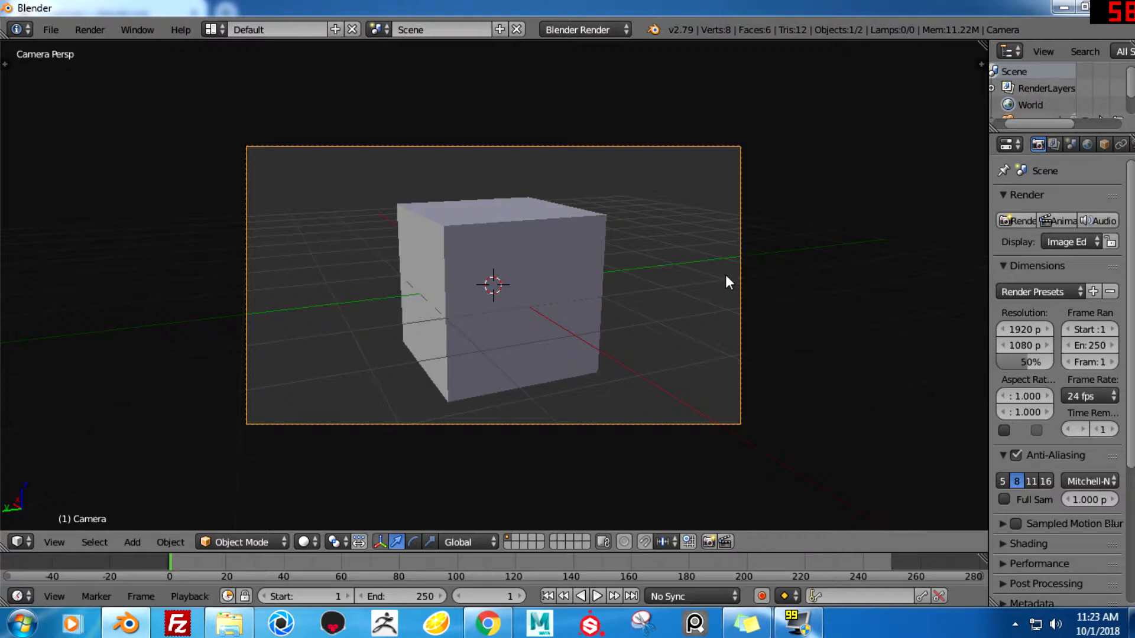
{"action": "middle_click_drag", "start_coordinate": [787, 300], "coordinate": [608, 347]}
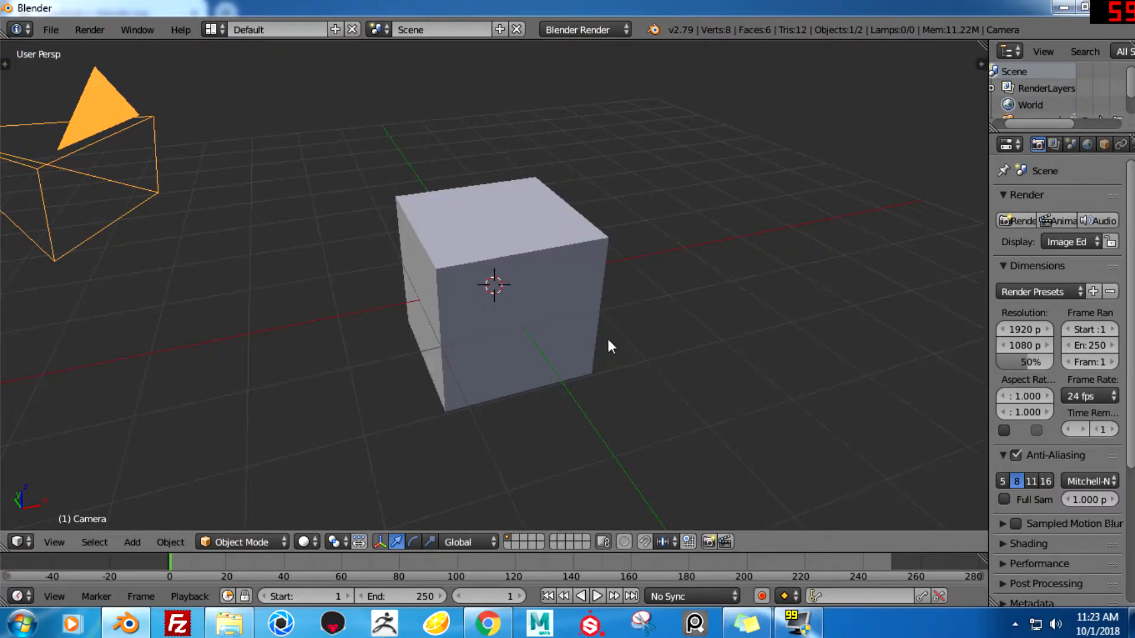
- Select the cube, move it freely up and away from the origin, and clear its location
{"action": "right_click", "coordinate": [583, 248]}
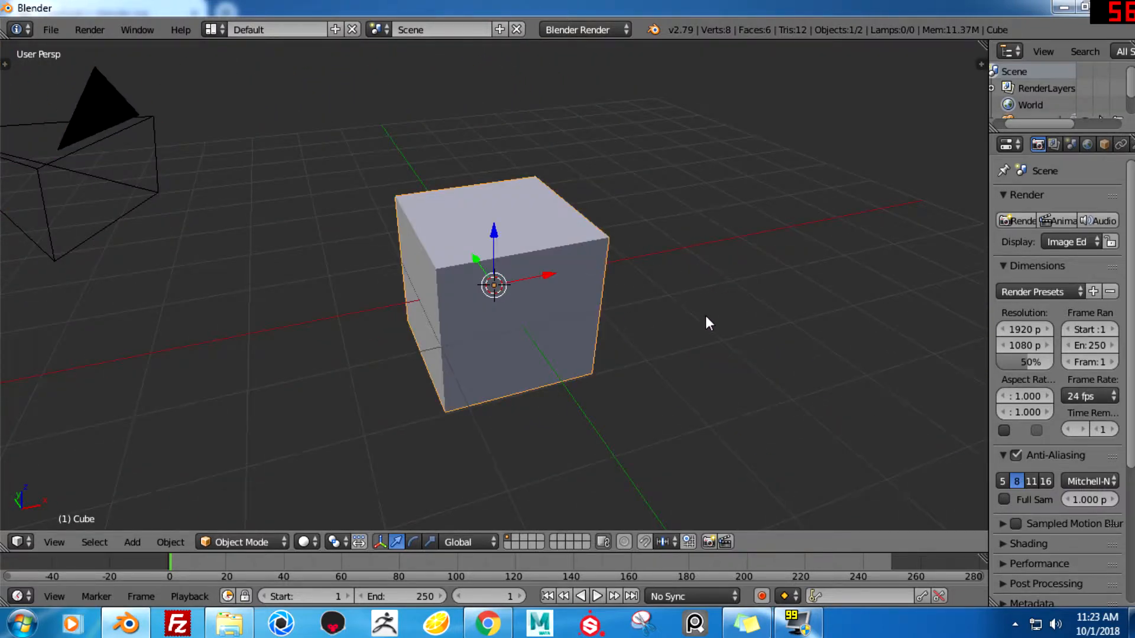
{"action": "key", "text": "g"}
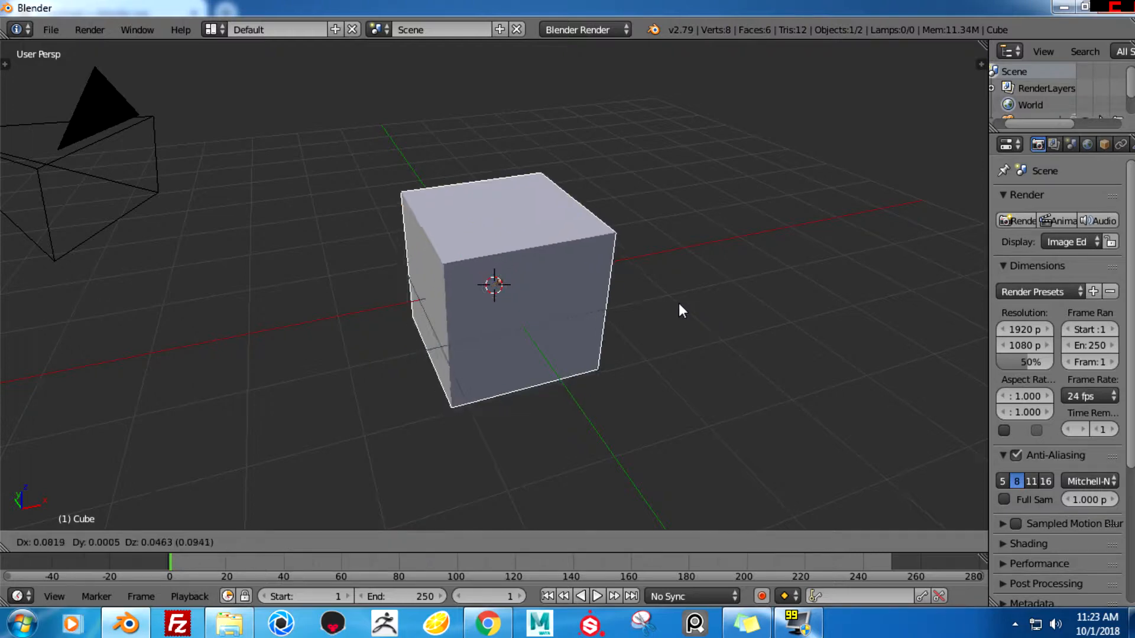
{"action": "left_click", "coordinate": [722, 220]}
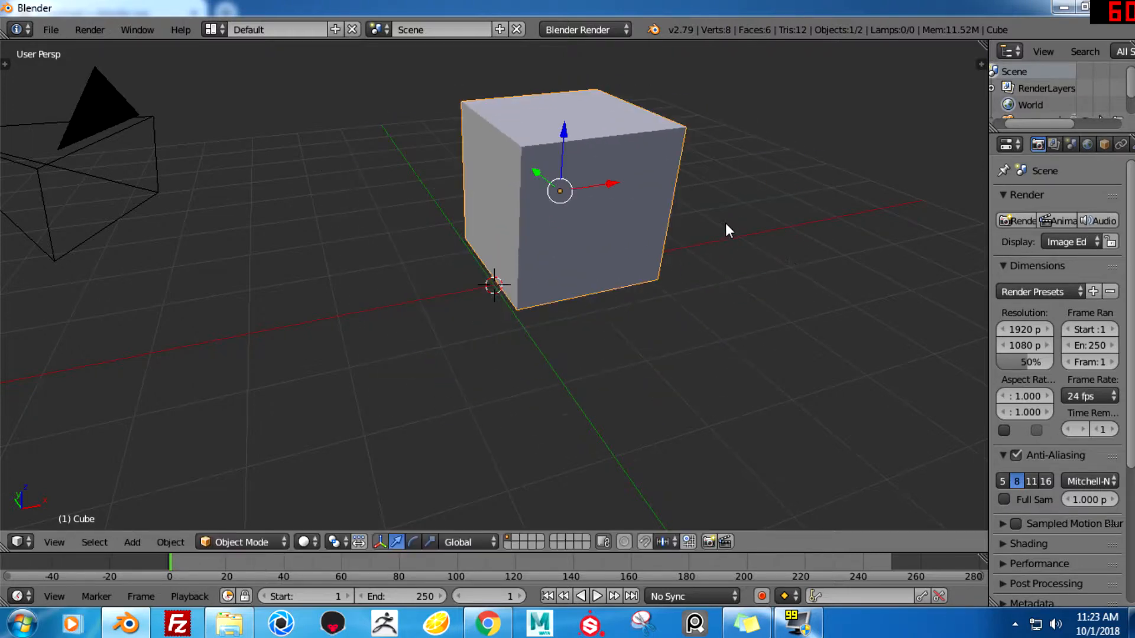
{"action": "key", "text": "alt+g"}
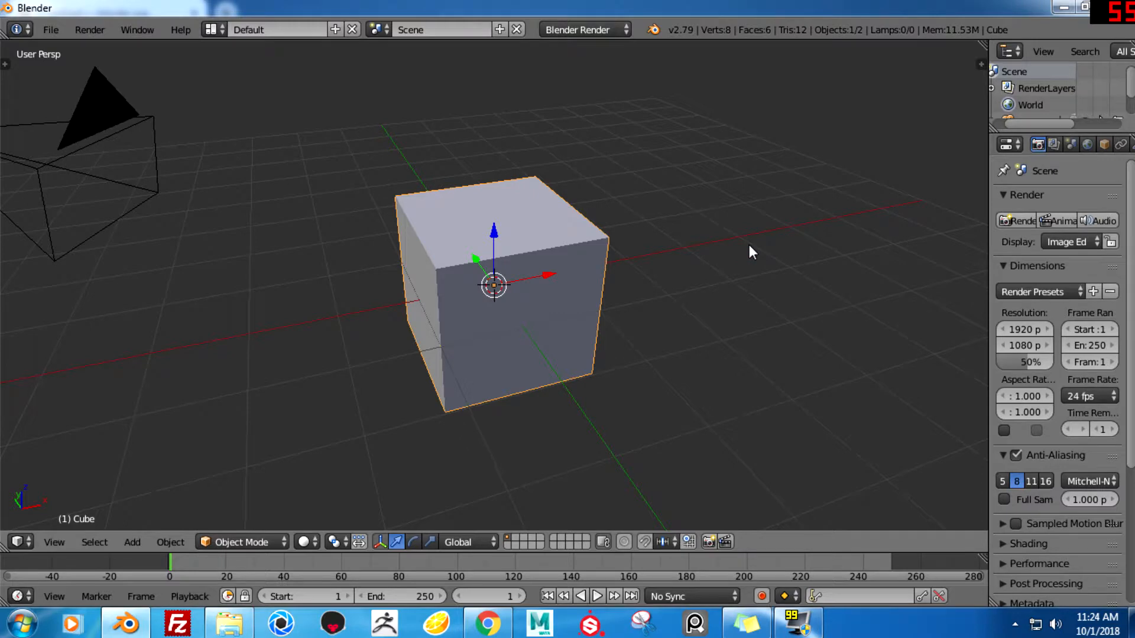
- Rotate the cube freely and clear its rotation, then scale it and clear its scale
{"action": "key", "text": "r"}
{"action": "left_click", "coordinate": [668, 321]}
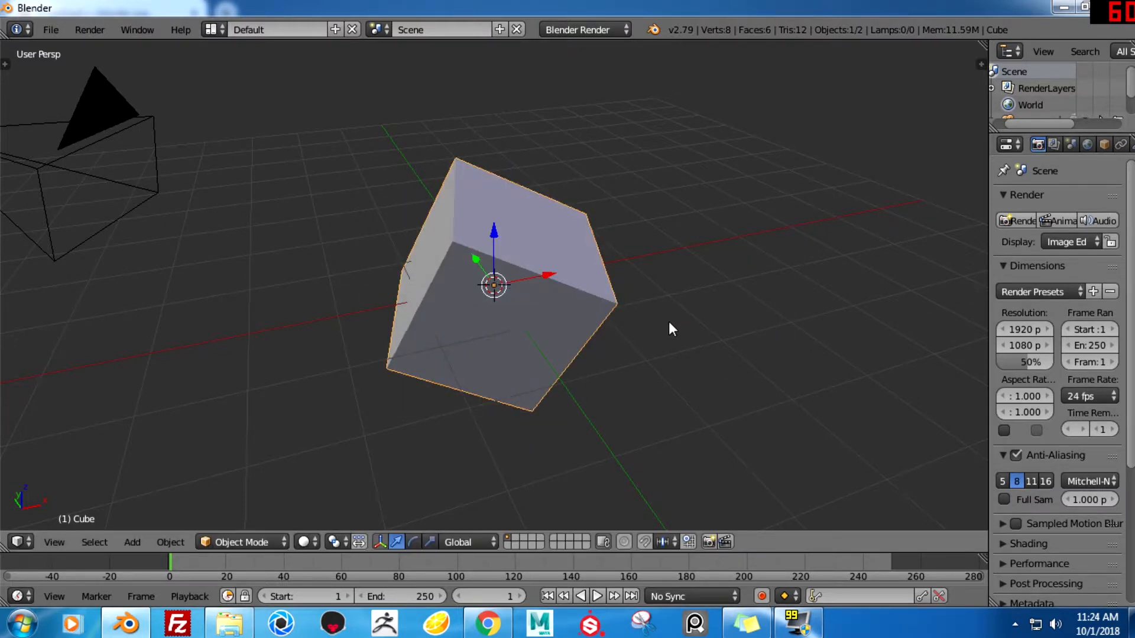
{"action": "key", "text": "alt+r"}
{"action": "key", "text": "s"}
{"action": "left_click", "coordinate": [821, 306]}
{"action": "key", "text": "alt+s"}
- Orbit around the cube to examine how its X, Y and Z axes correspond to the view's axis indicator
{"action": "middle_click_drag", "start_coordinate": [594, 248], "coordinate": [468, 321]}
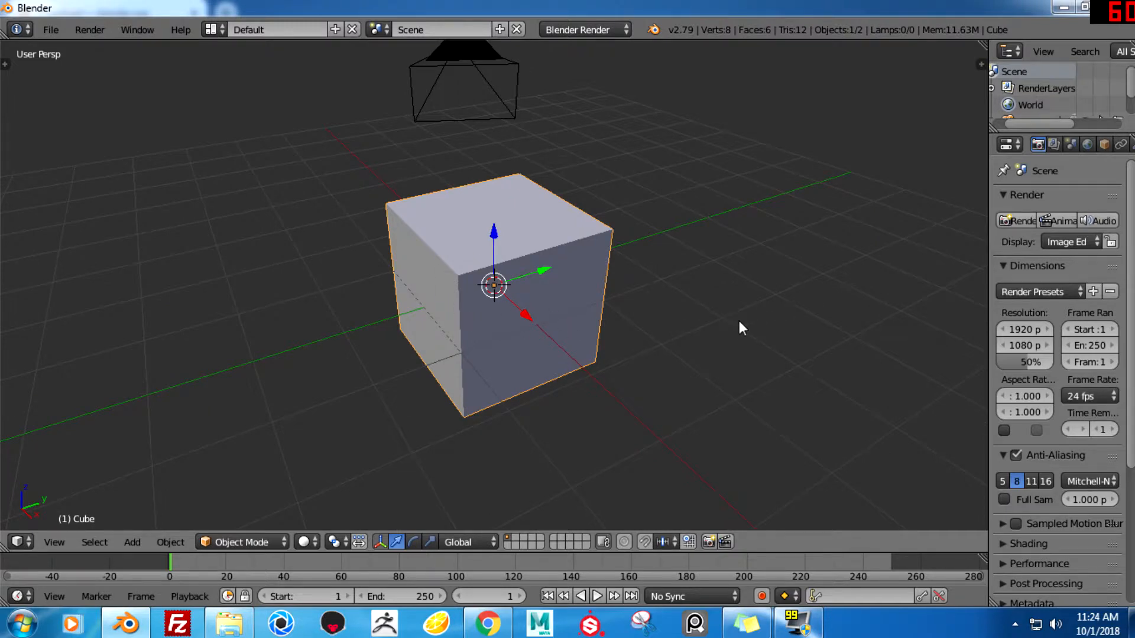
{"action": "middle_click_drag", "start_coordinate": [724, 318], "coordinate": [704, 321]}
{"action": "middle_click_drag", "start_coordinate": [321, 399], "coordinate": [37, 580]}
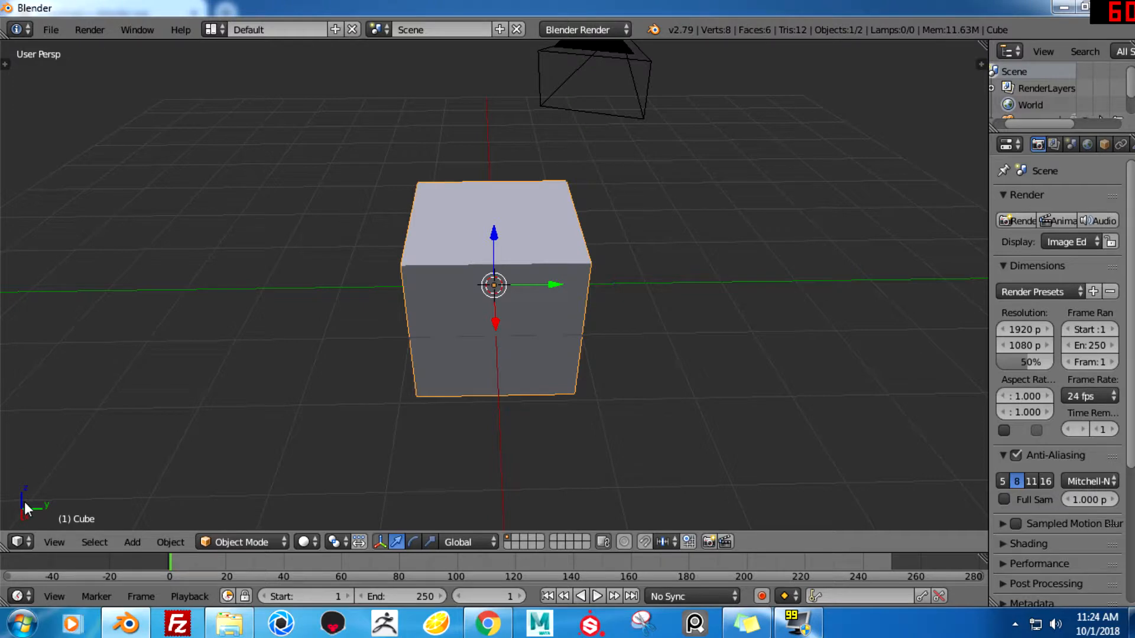
{"action": "middle_click_drag", "start_coordinate": [34, 496], "coordinate": [435, 434]}
{"action": "middle_click_drag", "start_coordinate": [700, 315], "coordinate": [677, 324]}
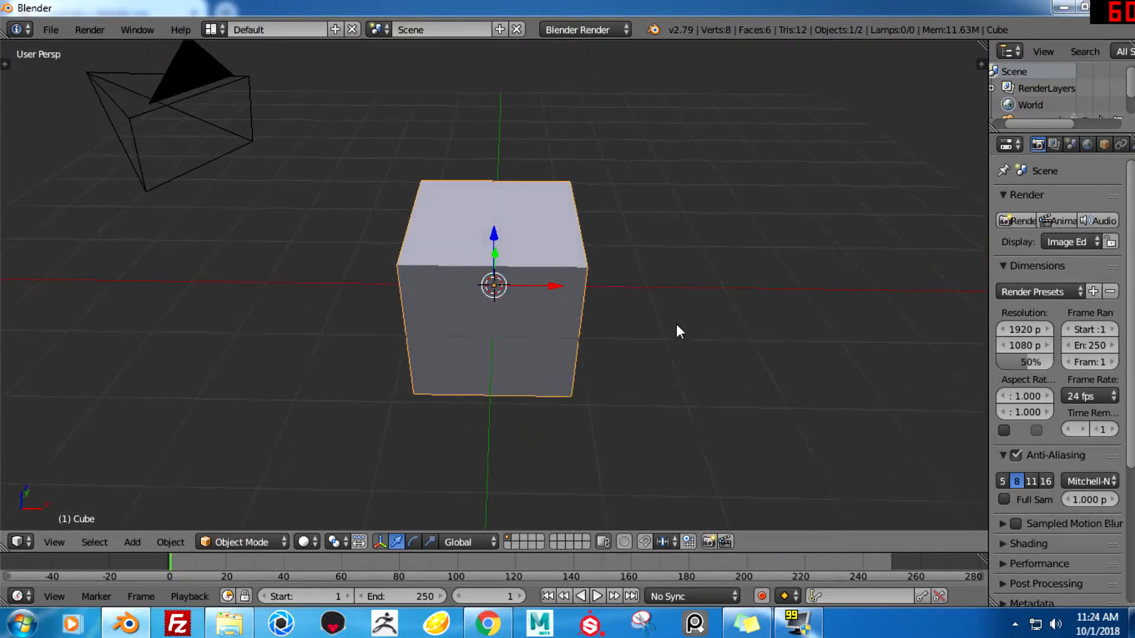
{"action": "middle_click_drag", "start_coordinate": [357, 327], "coordinate": [481, 342]}
{"action": "mouse_move", "coordinate": [569, 350]}
{"action": "middle_mouse_down"}
{"action": "mouse_move", "coordinate": [552, 351]}
{"action": "mouse_move", "coordinate": [566, 346]}
{"action": "middle_mouse_up"}
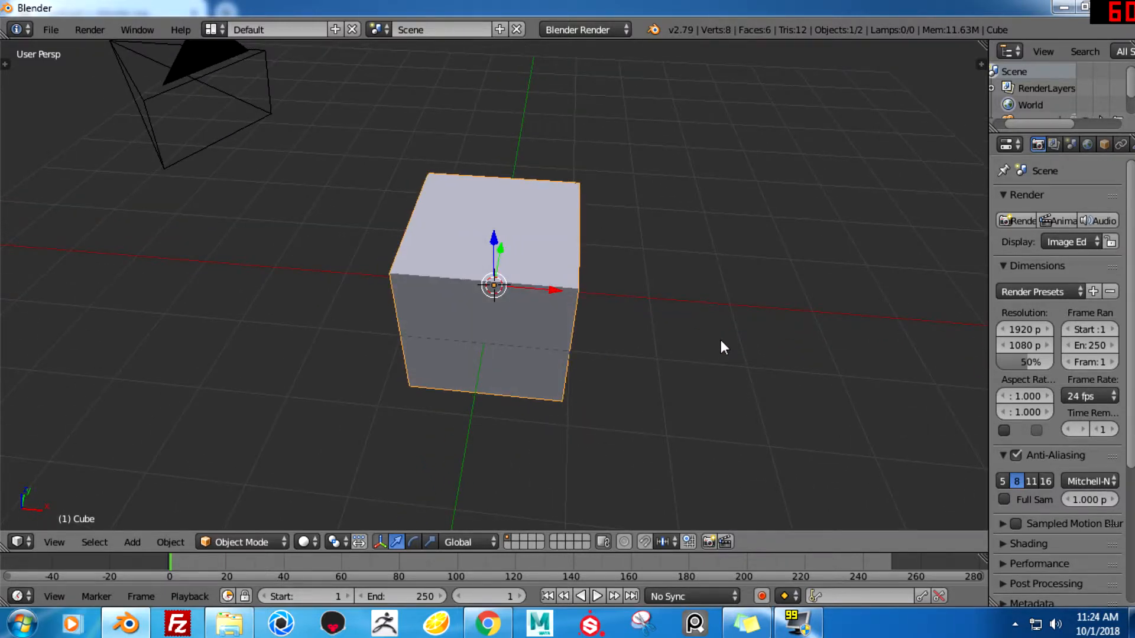
- Try moving the cube along the global X axis and then along the Y axis, reverting each move
{"action": "key", "text": "g"}
{"action": "key", "text": "x"}
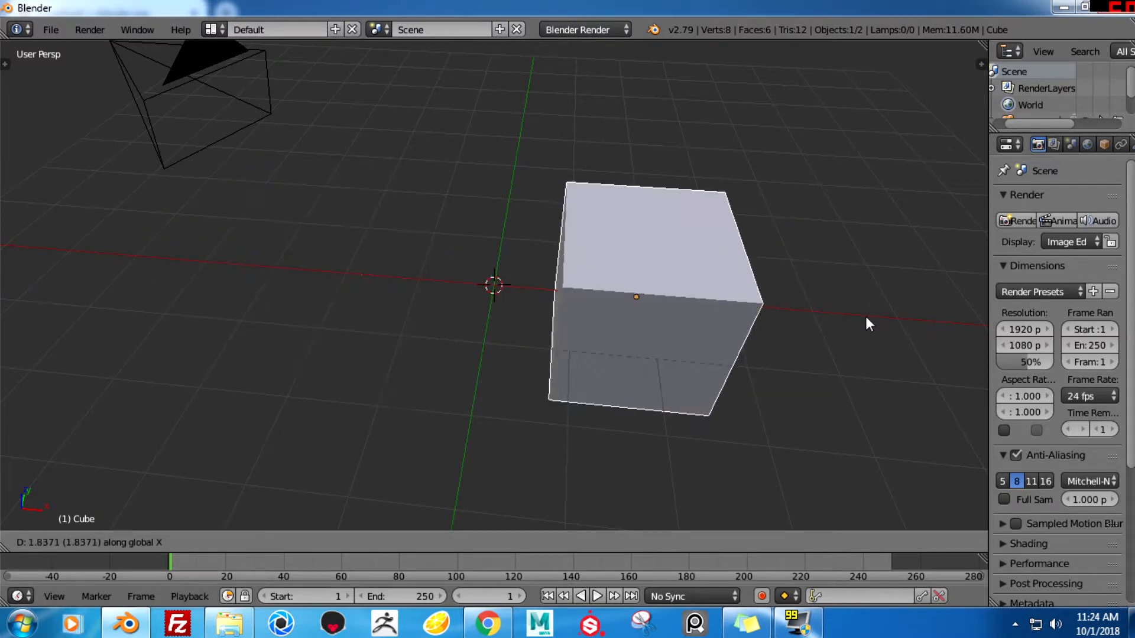
{"action": "right_click", "coordinate": [865, 317]}
{"action": "middle_click_drag", "start_coordinate": [699, 372], "coordinate": [816, 347]}
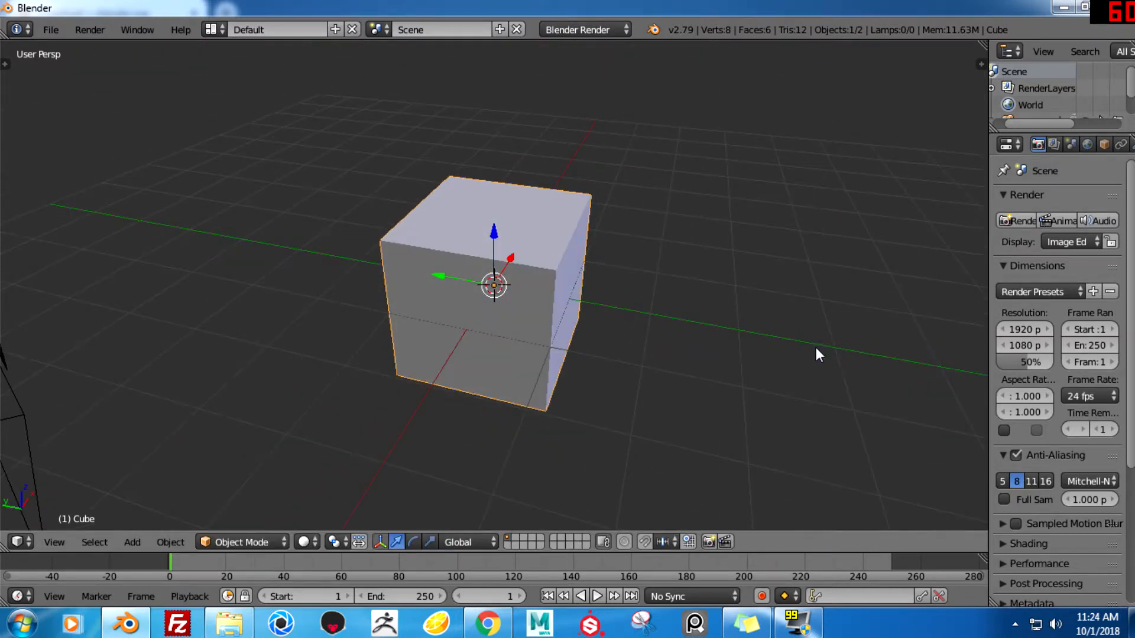
{"action": "key", "text": "g"}
{"action": "left_click", "coordinate": [839, 388]}
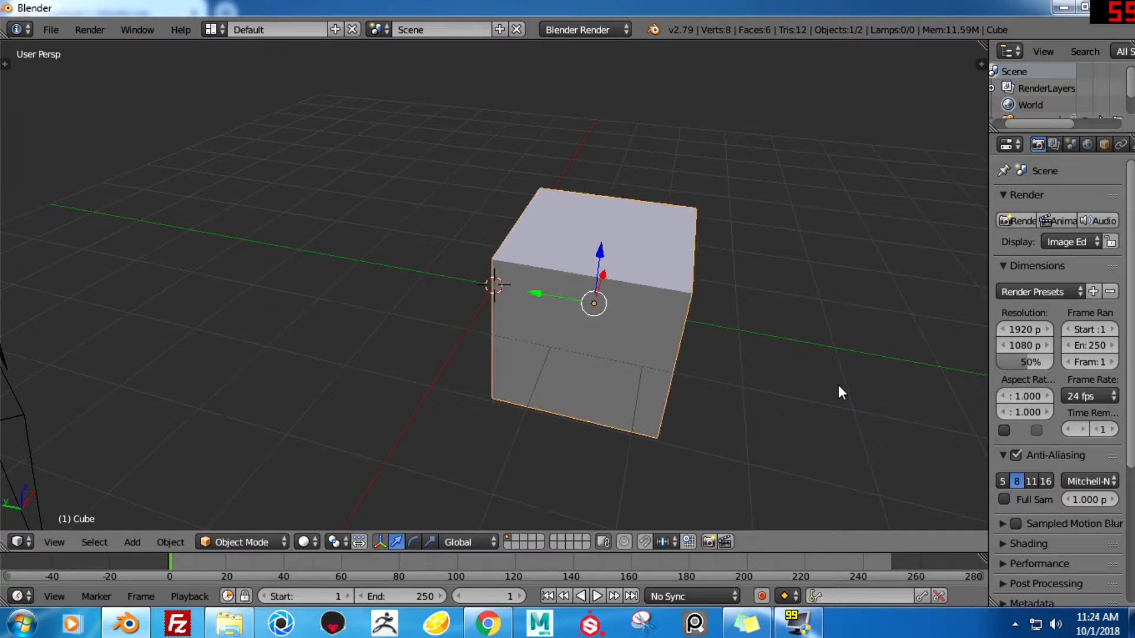
{"action": "key", "text": "ctrl+z"}
- Move the cube along the Z axis only and undo the move
{"action": "middle_click_drag", "start_coordinate": [775, 338], "coordinate": [733, 342]}
{"action": "key", "text": "g"}
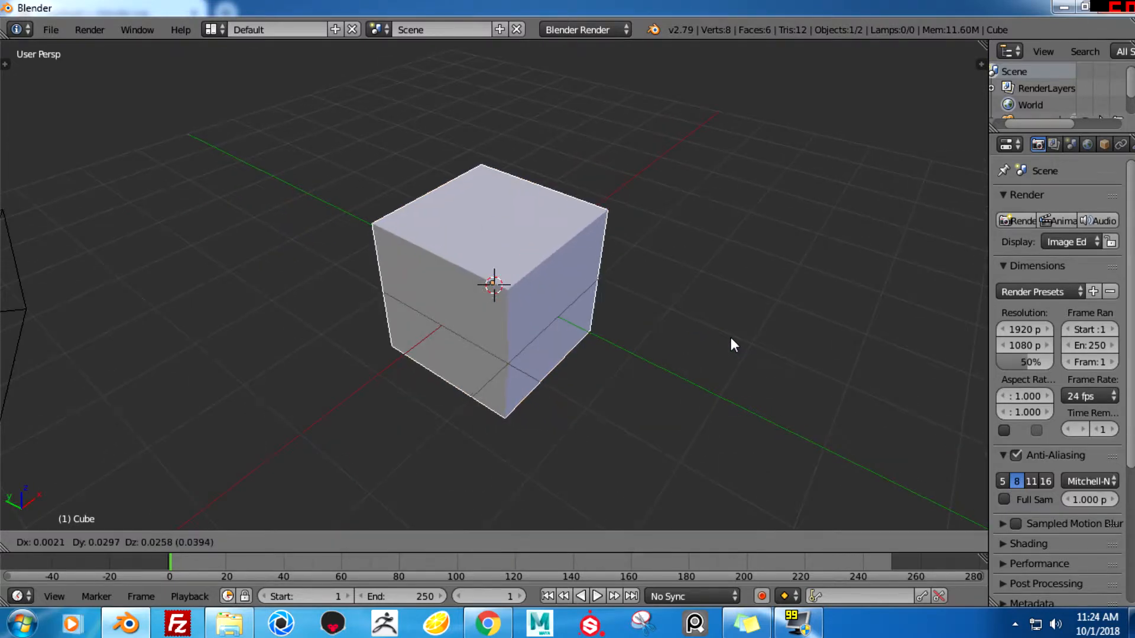
{"action": "key", "text": "z"}
{"action": "left_click", "coordinate": [691, 343]}
{"action": "key", "text": "ctrl+z"}
- Rotate the cube about the global X axis and then about the Y axis, undoing the rotation
{"action": "middle_click_drag", "start_coordinate": [690, 339], "coordinate": [591, 351]}
{"action": "key", "text": "r"}
{"action": "key", "text": "x"}
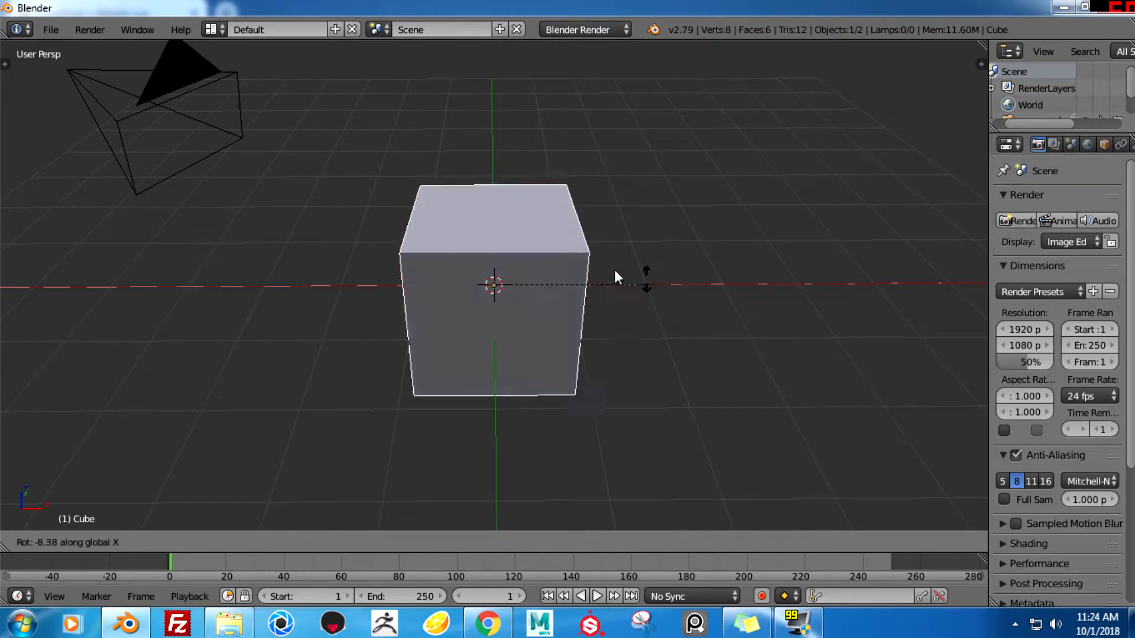
{"action": "left_click", "coordinate": [558, 224]}
{"action": "middle_click_drag", "start_coordinate": [558, 223], "coordinate": [651, 306]}
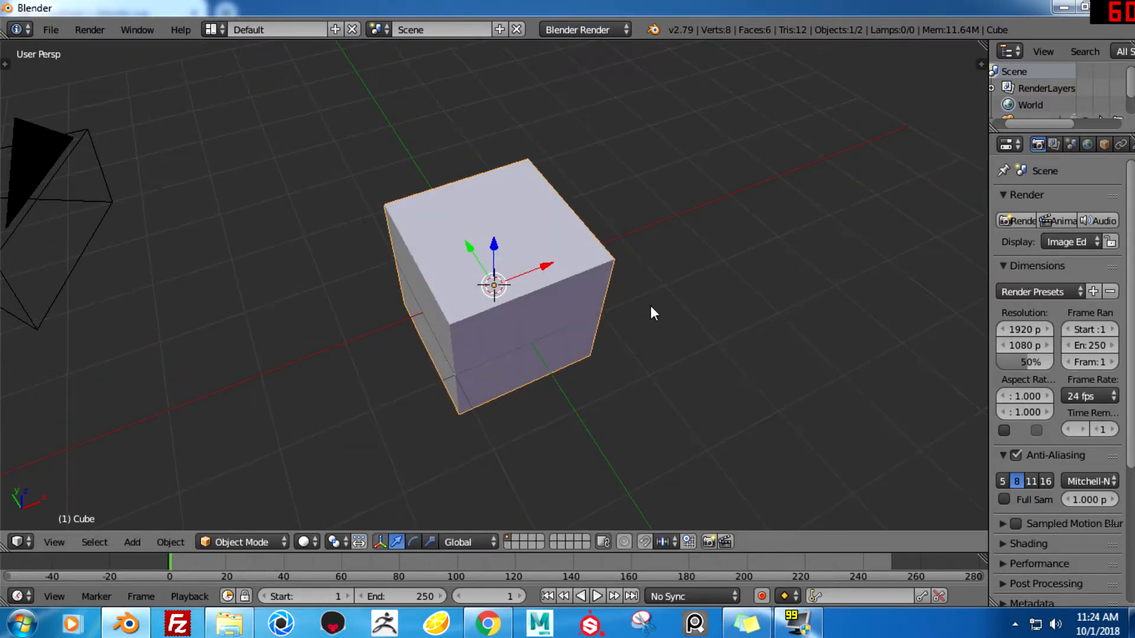
{"action": "key", "text": "r"}
{"action": "key", "text": "y"}
{"action": "left_click", "coordinate": [651, 248]}
{"action": "key", "text": "ctrl+z"}
- Try scaling the cube along the X, Y and Z axes one at a time, cancelling each scale
{"action": "middle_click_drag", "start_coordinate": [703, 337], "coordinate": [630, 304]}
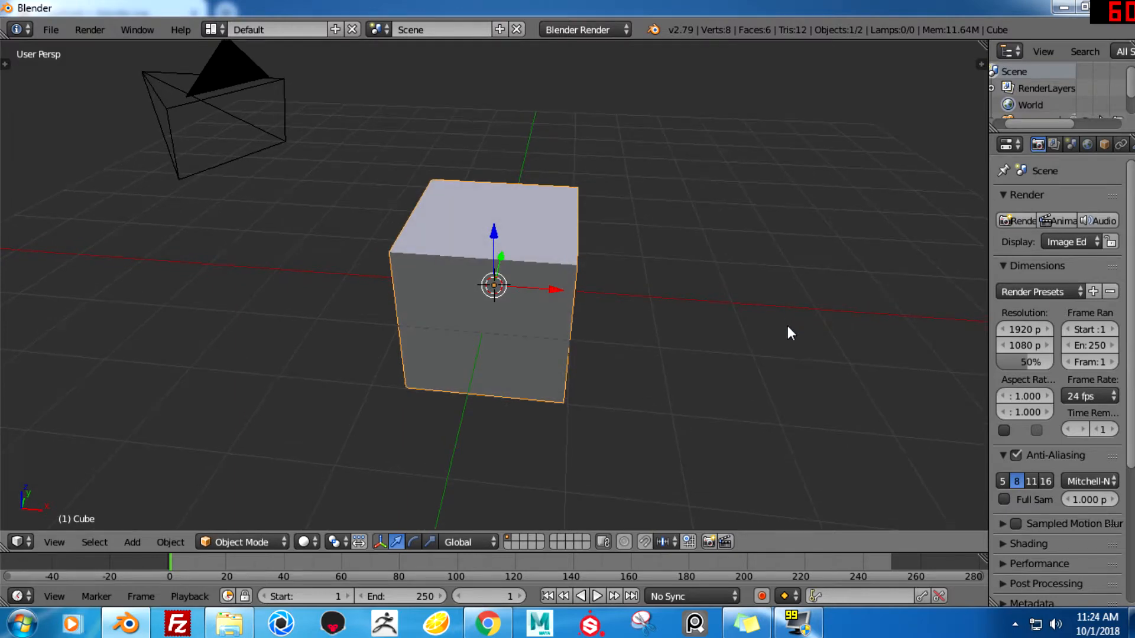
{"action": "key", "text": "s"}
{"action": "key", "text": "x"}
{"action": "key", "text": "Escape"}
{"action": "key", "text": "s"}
{"action": "key", "text": "y"}
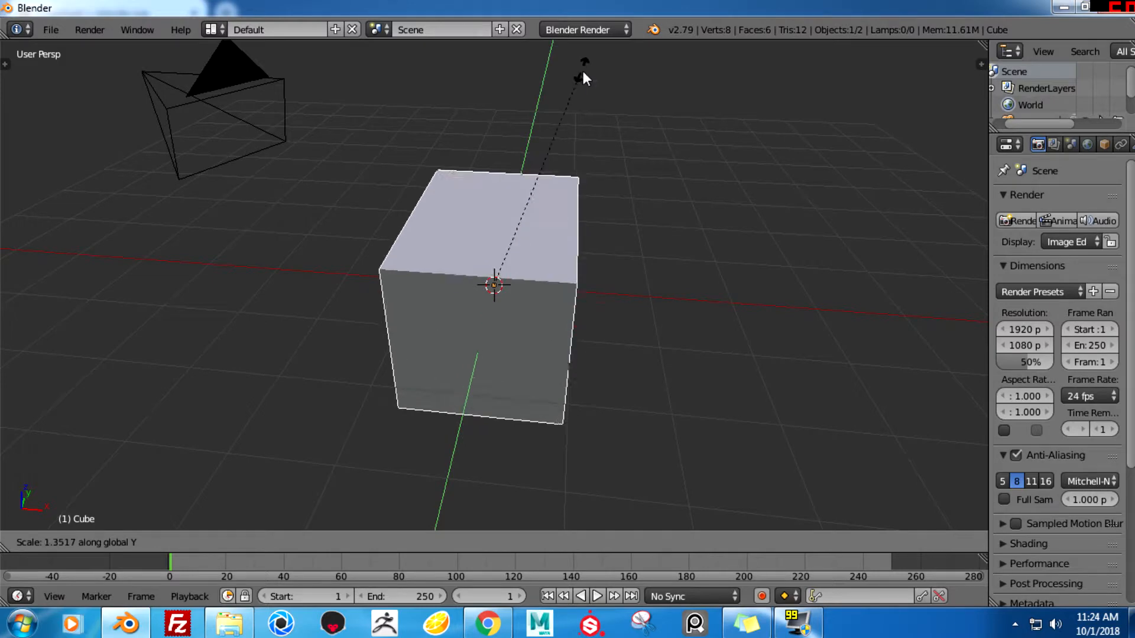
{"action": "key", "text": "Escape"}
{"action": "key", "text": "s"}
{"action": "key", "text": "z"}
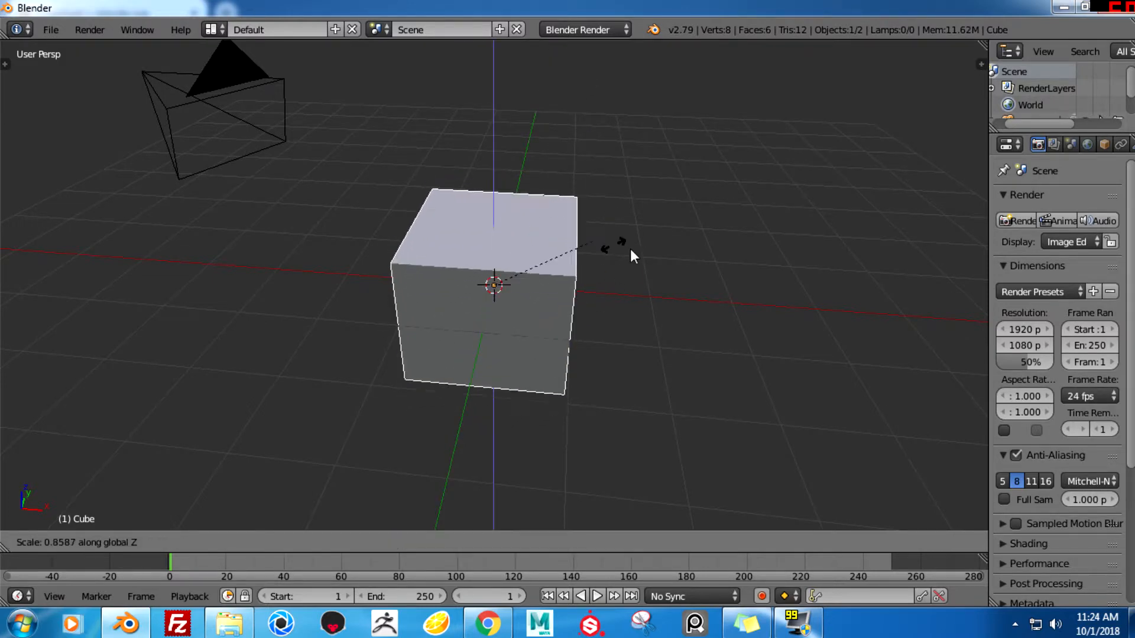
{"action": "key", "text": "Escape"}
- Switch the cube from Object Mode to Edit Mode
{"action": "middle_click_drag", "start_coordinate": [631, 266], "coordinate": [607, 335]}
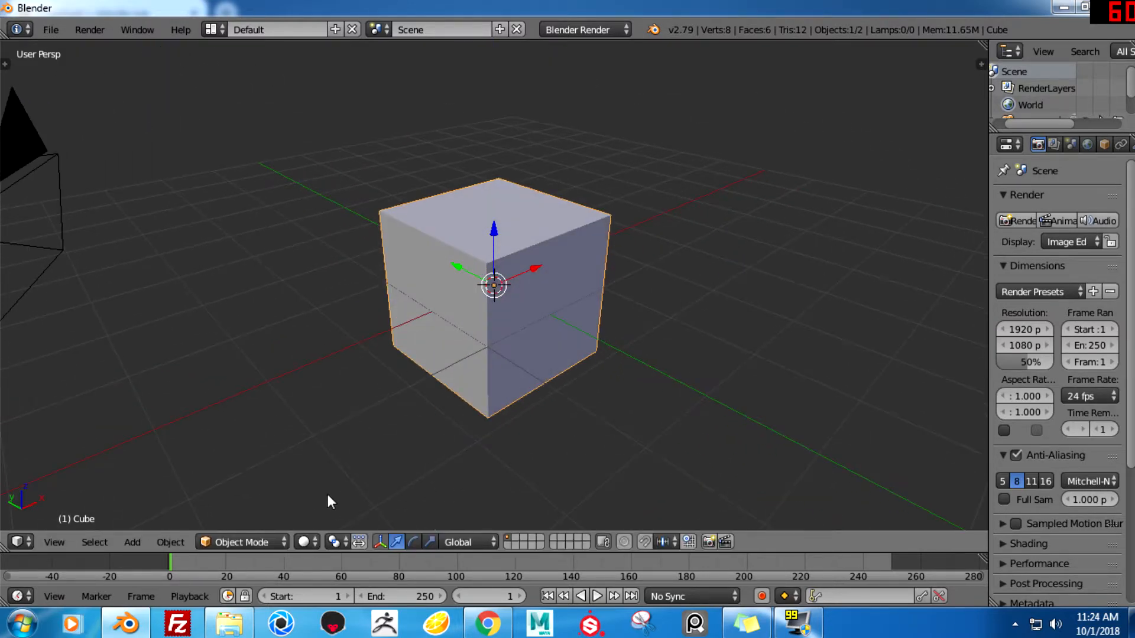
{"action": "middle_click_drag", "start_coordinate": [391, 406], "coordinate": [425, 402]}
{"action": "left_click", "coordinate": [274, 539]}
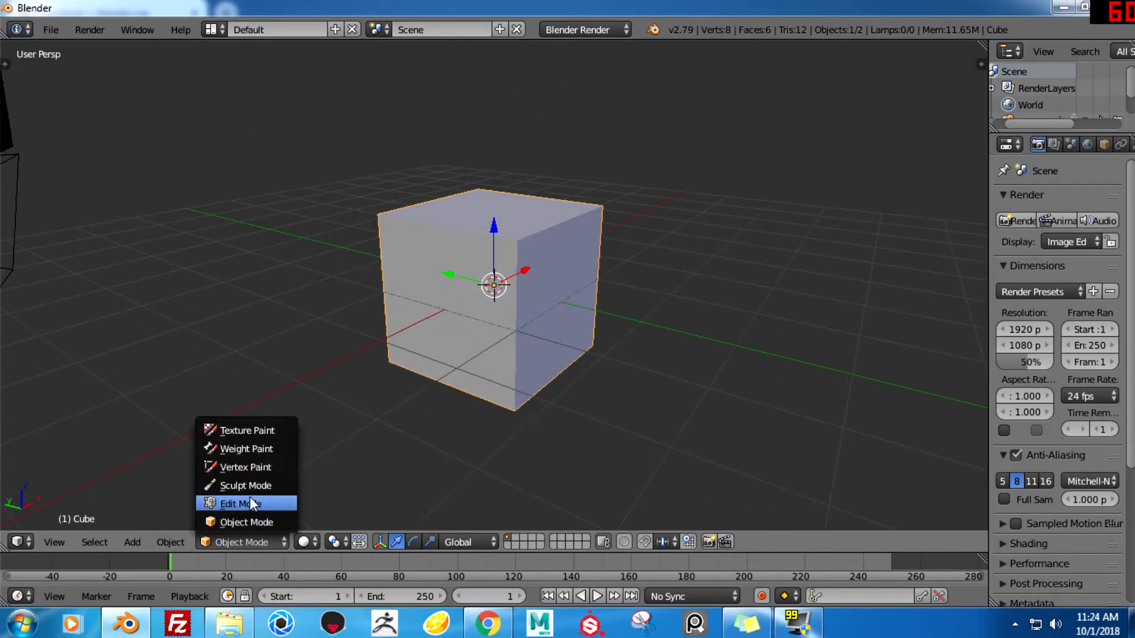
{"action": "left_click", "coordinate": [251, 506]}
{"action": "middle_click_drag", "start_coordinate": [445, 339], "coordinate": [236, 526]}
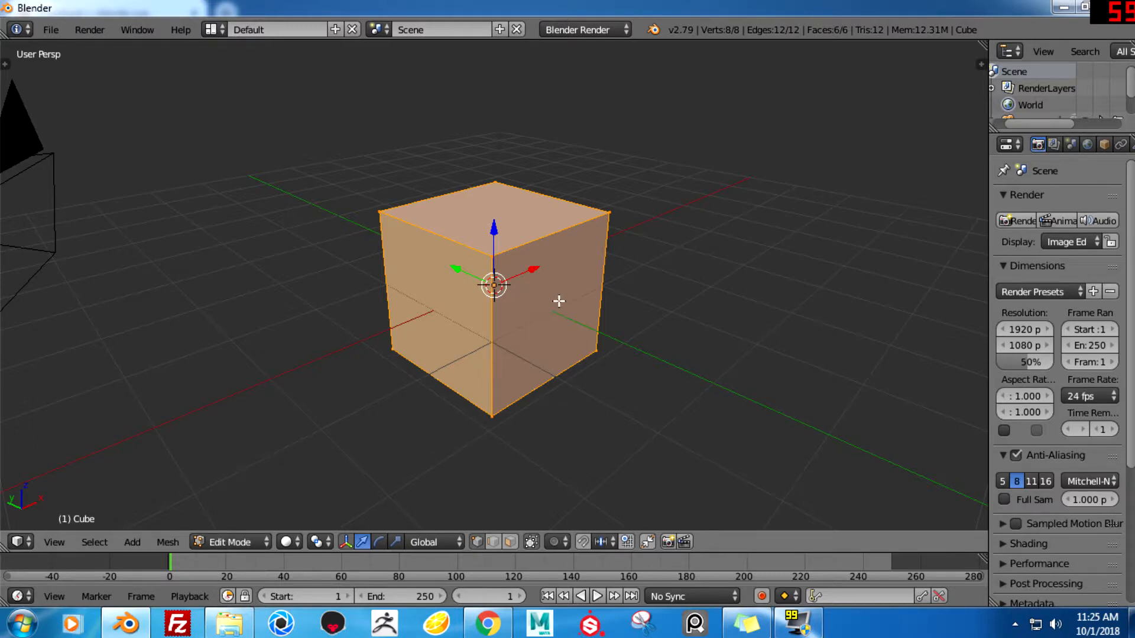
- Select the cube's corner vertices one after another, ending with the near corner of the top face
{"action": "middle_click_drag", "start_coordinate": [646, 278], "coordinate": [591, 228]}
{"action": "right_click", "coordinate": [587, 263]}
{"action": "right_click", "coordinate": [523, 247]}
{"action": "right_click", "coordinate": [378, 233]}
{"action": "right_click", "coordinate": [472, 182]}
{"action": "right_click", "coordinate": [392, 215]}
{"action": "right_click", "coordinate": [504, 258]}
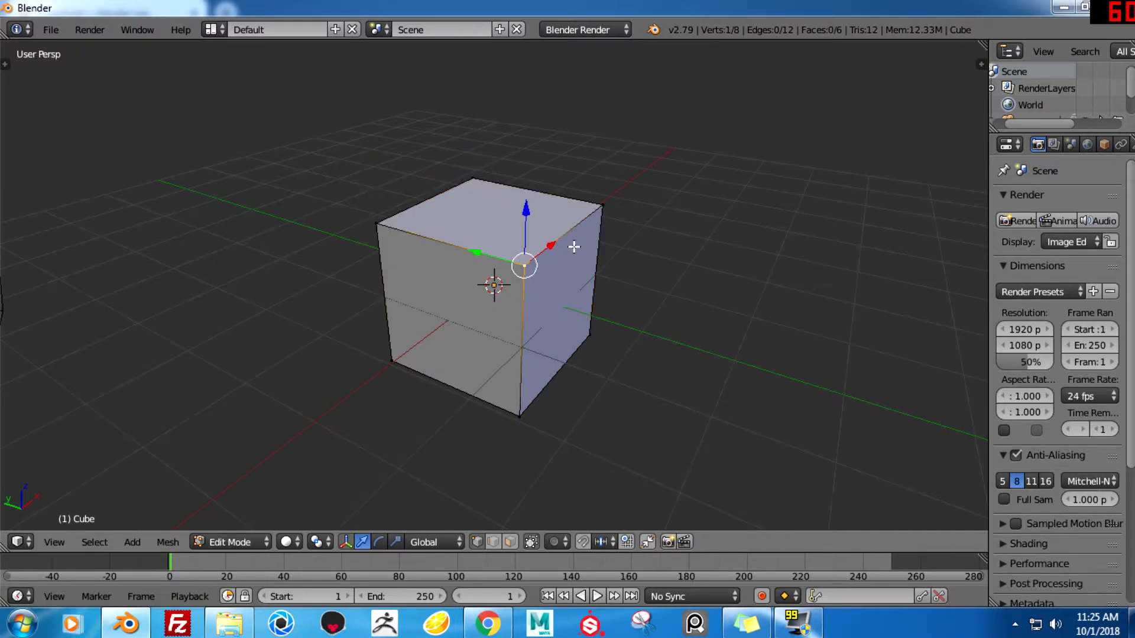
- Change the mesh select mode from Vertex to Face
{"action": "key", "text": "ctrl+Tab"}
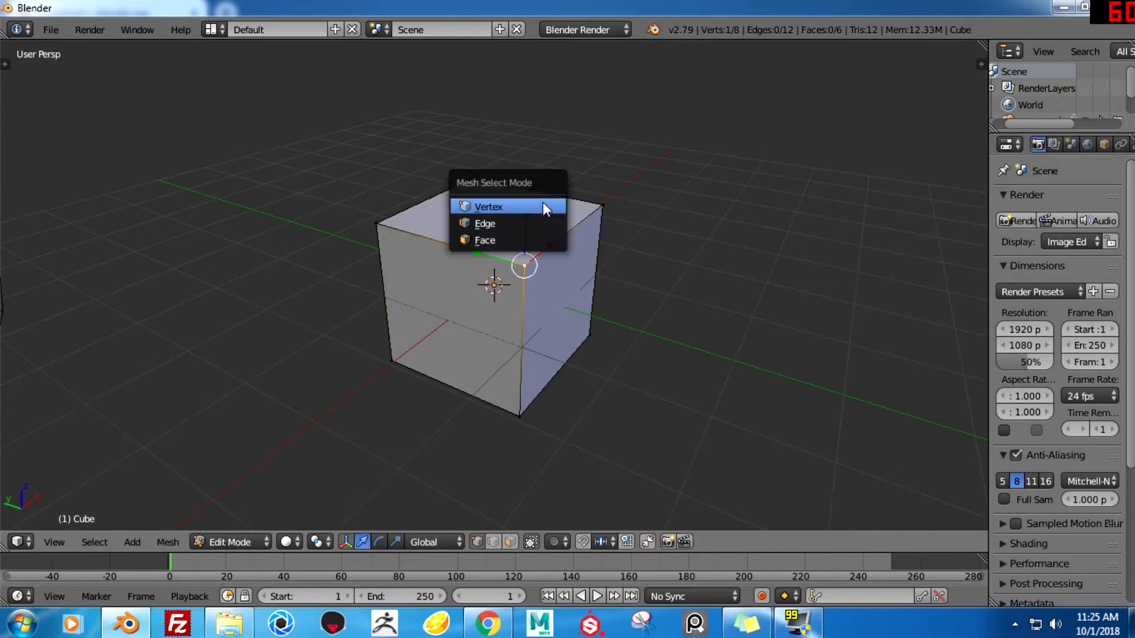
{"action": "left_click", "coordinate": [509, 240]}
{"action": "key", "text": "ctrl+Tab"}
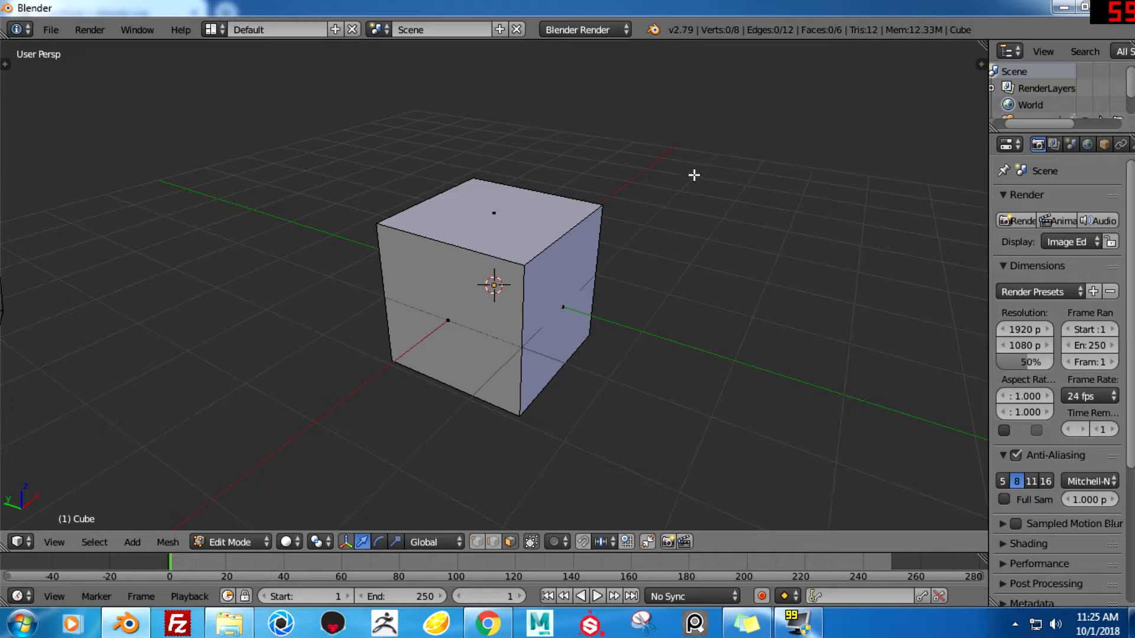
{"action": "key", "text": "ctrl+Tab"}
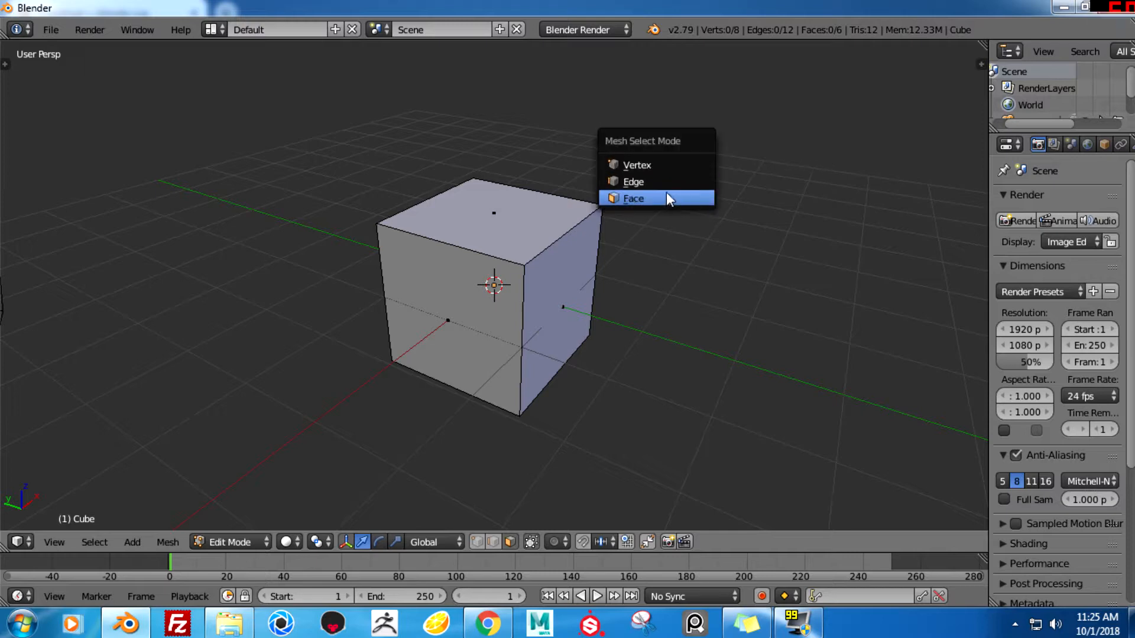
{"action": "mouse_move", "coordinate": [551, 305]}
{"action": "middle_mouse_down"}
{"action": "mouse_move", "coordinate": [466, 307]}
{"action": "mouse_move", "coordinate": [611, 325]}
{"action": "mouse_move", "coordinate": [534, 266]}
{"action": "mouse_move", "coordinate": [553, 281]}
{"action": "mouse_move", "coordinate": [633, 223]}
{"action": "mouse_move", "coordinate": [666, 315]}
{"action": "mouse_move", "coordinate": [562, 300]}
{"action": "middle_mouse_up"}
- Return to Vertex select mode and pick two of the cube's lower corner vertices in turn
{"action": "key", "text": "ctrl+Tab"}
{"action": "left_click", "coordinate": [612, 193]}
{"action": "right_click", "coordinate": [563, 301]}
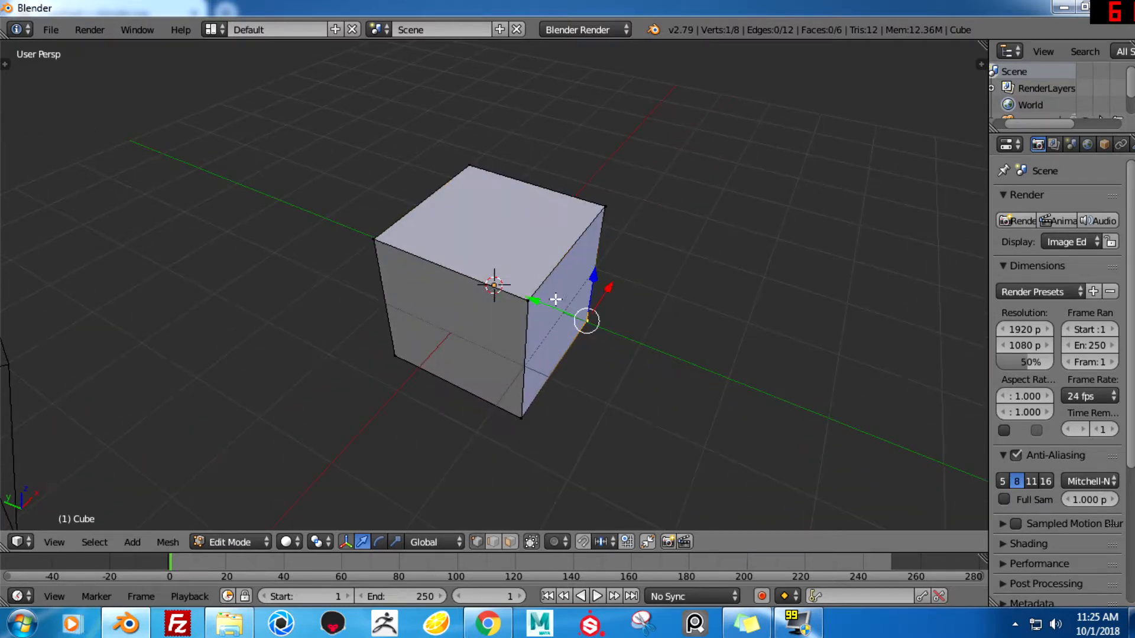
{"action": "right_click", "coordinate": [394, 368]}
- Switch to Edge select mode and select an upper edge of the cube, between the top face and a side face
{"action": "key", "text": "ctrl+Tab"}
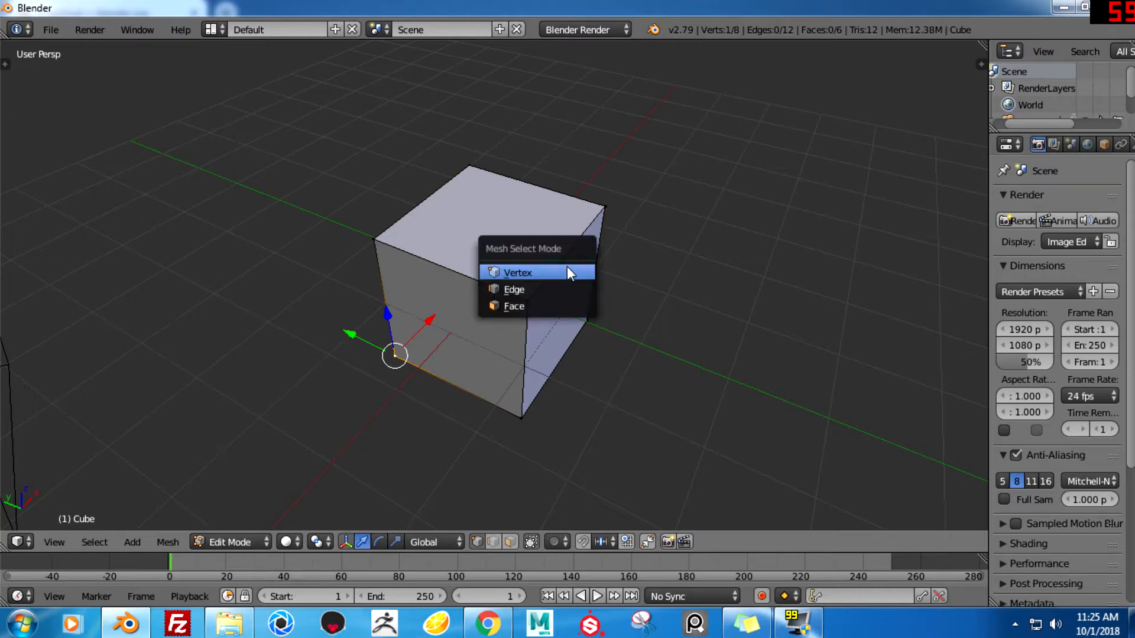
{"action": "left_click", "coordinate": [548, 293]}
{"action": "right_click", "coordinate": [505, 296]}
{"action": "right_click", "coordinate": [571, 234]}
{"action": "middle_click_drag", "start_coordinate": [482, 326], "coordinate": [566, 232]}
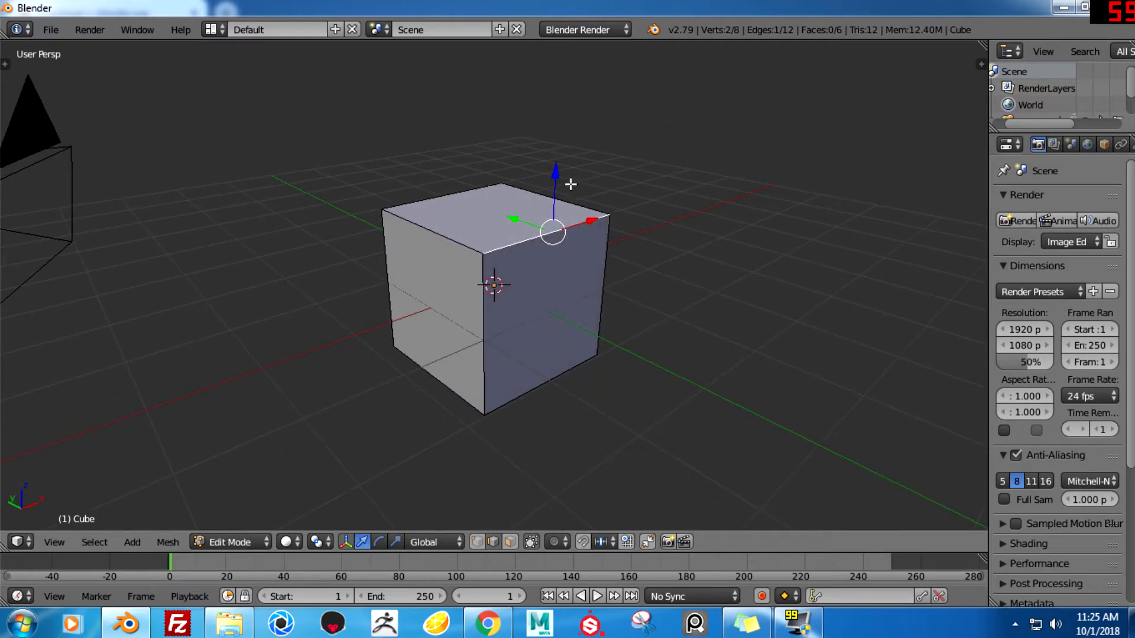
- Move the selected upper edge along the X axis and undo the move
{"action": "key", "text": "g"}
{"action": "key", "text": "x"}
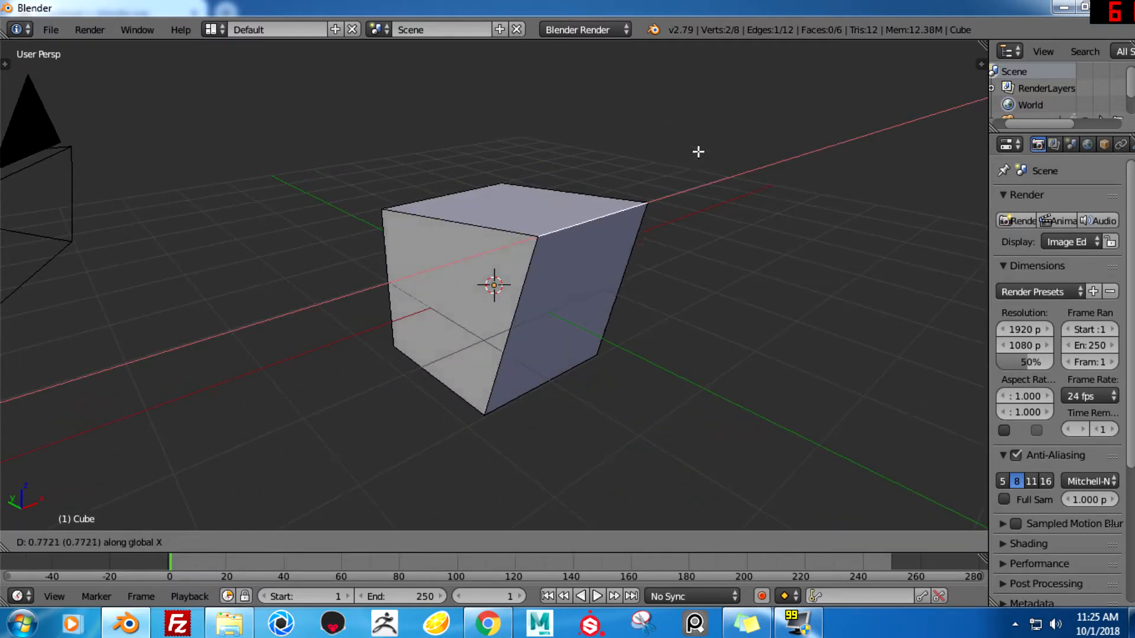
{"action": "left_click", "coordinate": [800, 221]}
{"action": "key", "text": "ctrl+z"}
- Look through the mesh edge operations and try Edge Crease on the selected upper edge
{"action": "middle_click_drag", "start_coordinate": [746, 235], "coordinate": [508, 259]}
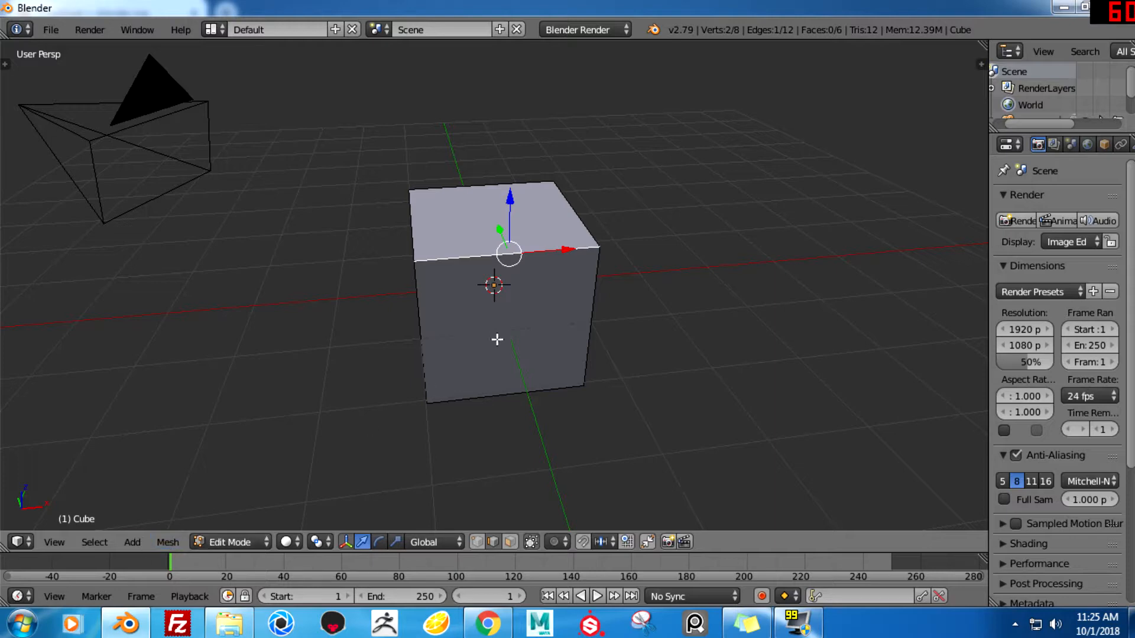
{"action": "left_click", "coordinate": [168, 542]}
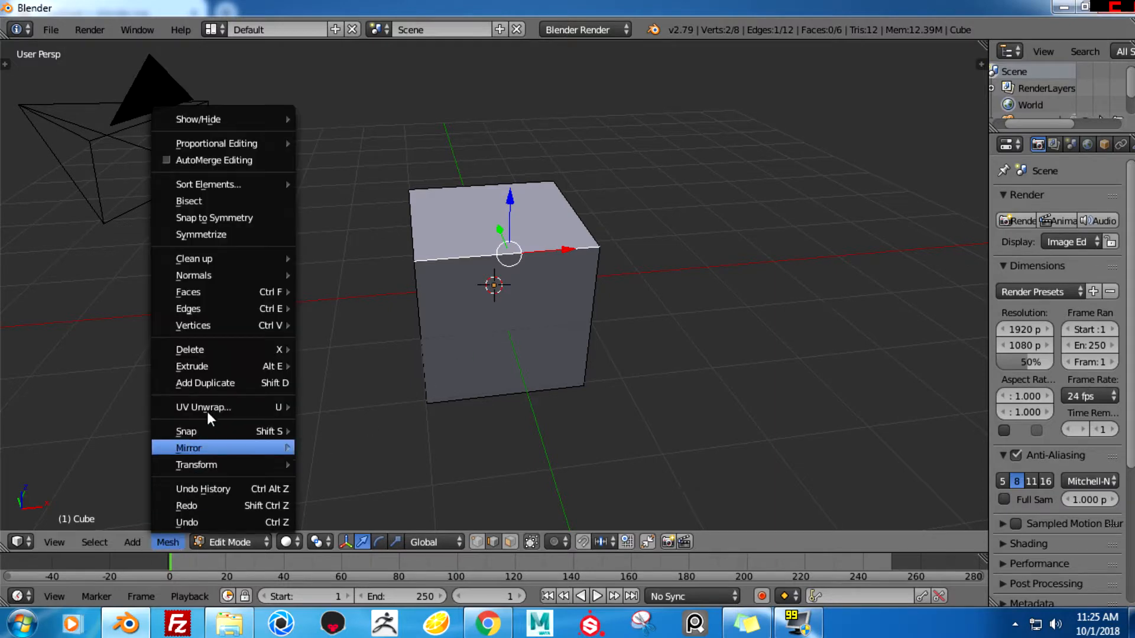
{"action": "mouse_move", "coordinate": [236, 307]}
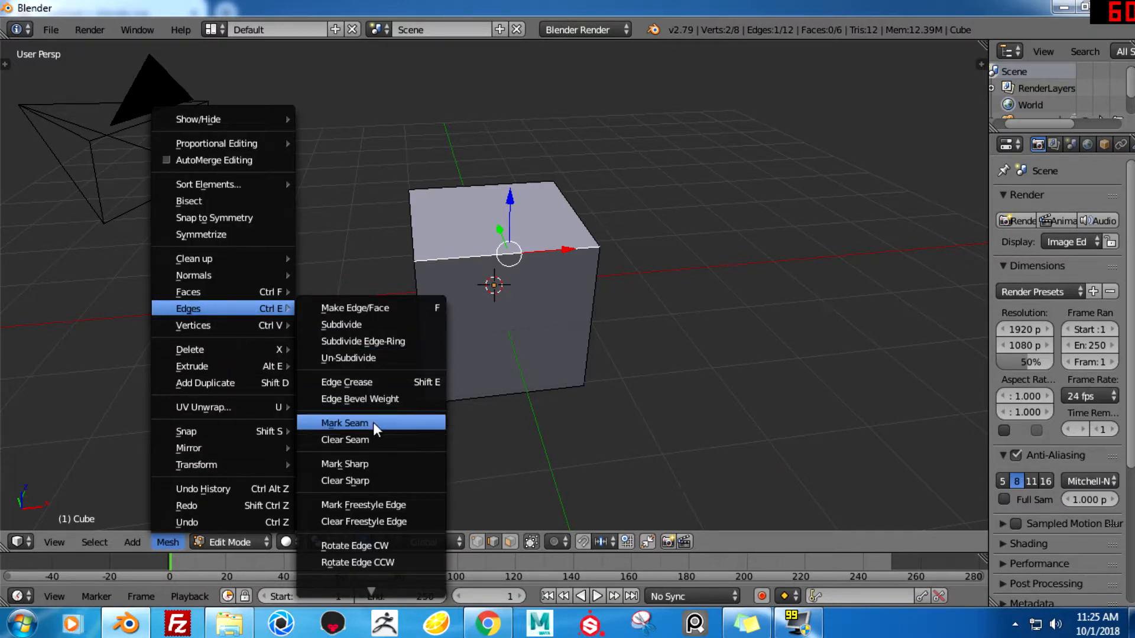
{"action": "left_click", "coordinate": [388, 382]}
{"action": "left_click", "coordinate": [514, 247]}
- Add a centred vertical loop cut around the cube and undo it
{"action": "middle_click_drag", "start_coordinate": [602, 239], "coordinate": [650, 300]}
{"action": "middle_click_drag", "start_coordinate": [570, 285], "coordinate": [520, 288]}
{"action": "key", "text": "ctrl+r"}
{"action": "left_click", "coordinate": [521, 290]}
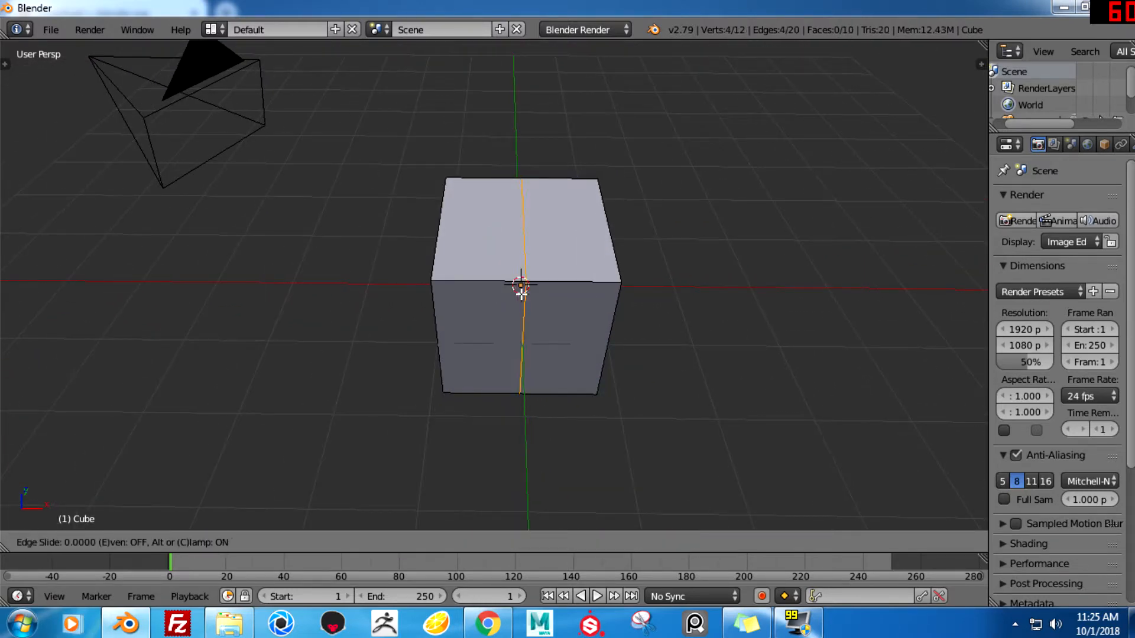
{"action": "right_click", "coordinate": [589, 297]}
{"action": "key", "text": "ctrl+z"}
- Switch to Face select mode and select the cube's top face
{"action": "middle_click_drag", "start_coordinate": [595, 297], "coordinate": [474, 272]}
{"action": "middle_click_drag", "start_coordinate": [530, 140], "coordinate": [575, 204]}
{"action": "key", "text": "ctrl+Tab"}
{"action": "left_click", "coordinate": [543, 207]}
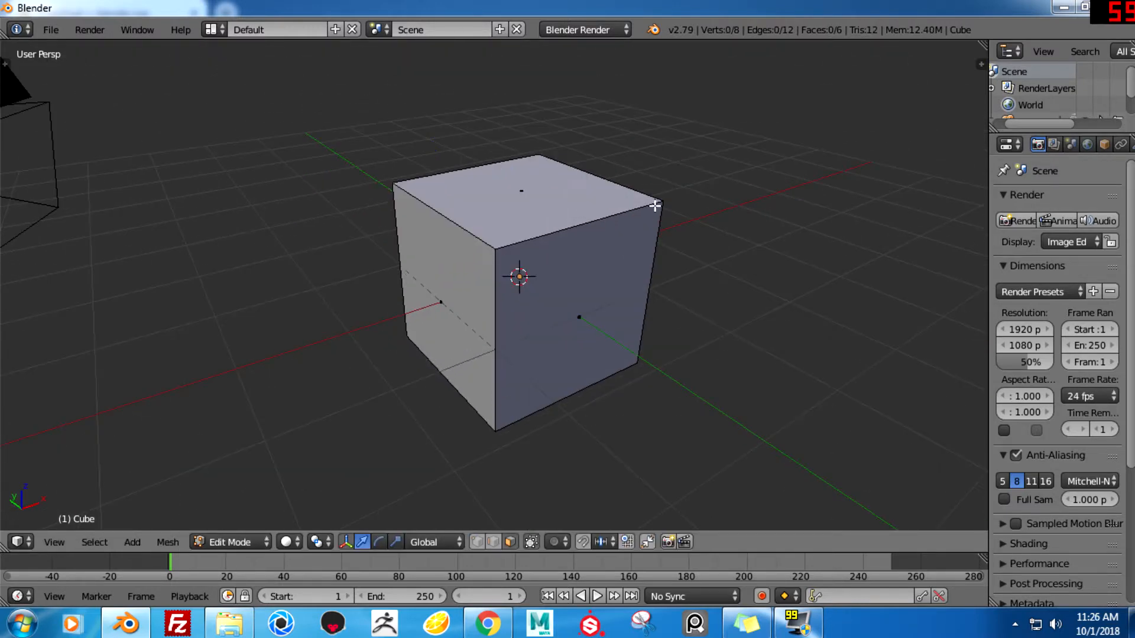
{"action": "middle_click_drag", "start_coordinate": [654, 204], "coordinate": [506, 316]}
{"action": "right_click", "coordinate": [506, 316]}
{"action": "middle_click_drag", "start_coordinate": [640, 324], "coordinate": [558, 317]}
{"action": "key", "text": "ctrl+Tab"}
{"action": "left_click", "coordinate": [624, 298]}
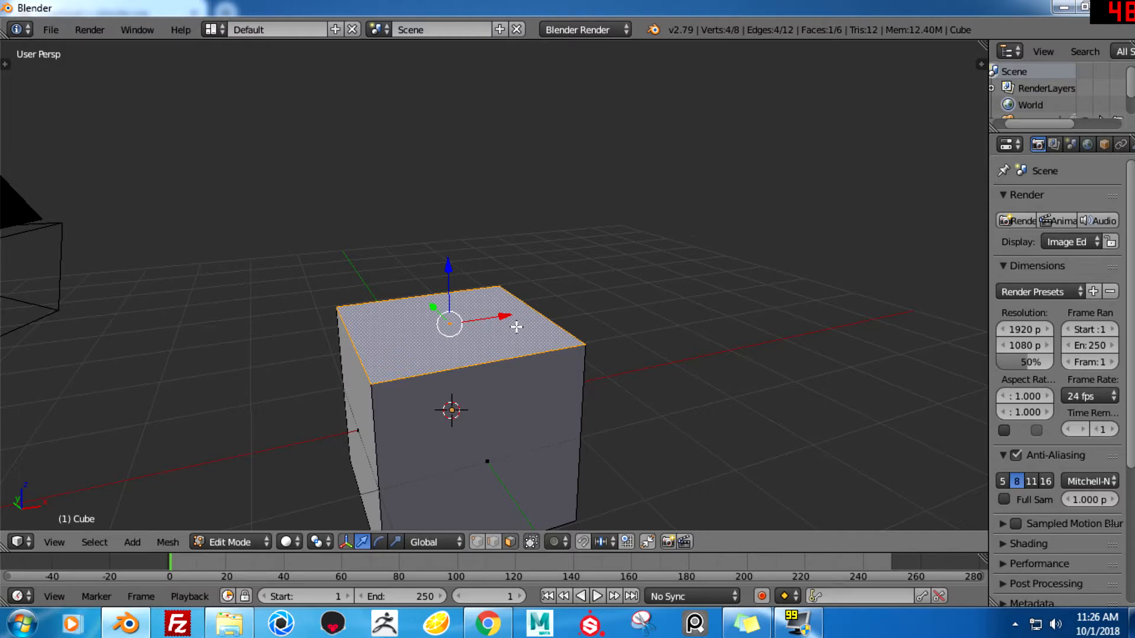
- Extrude the cube's top face upward and scale it down to form a tapered top
{"action": "key", "text": "e"}
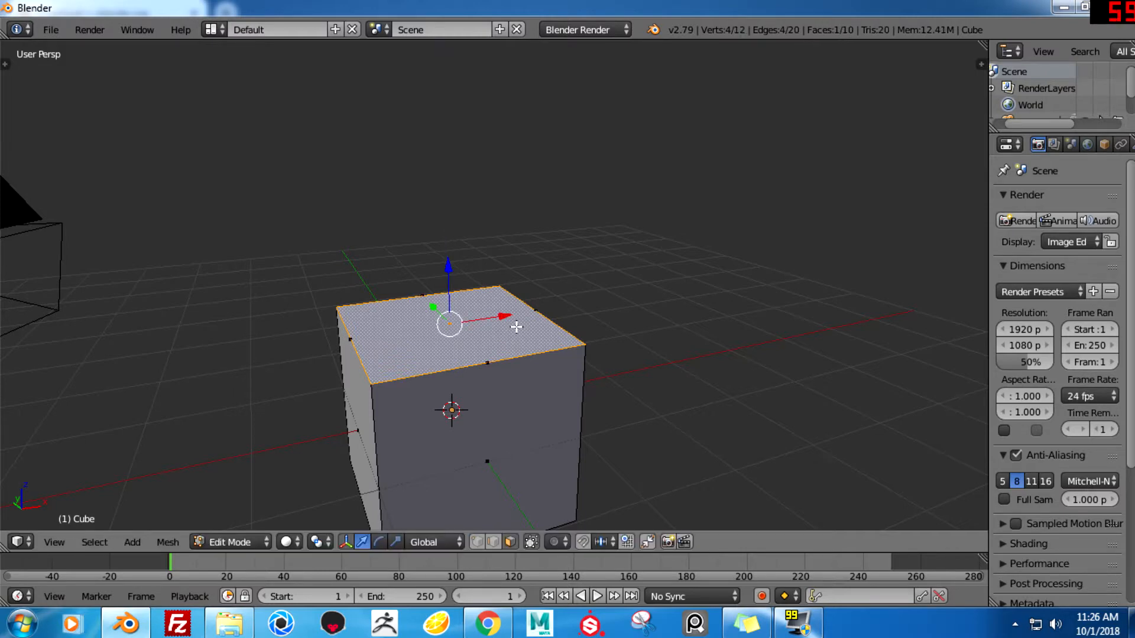
{"action": "key", "text": "g"}
{"action": "key", "text": "z"}
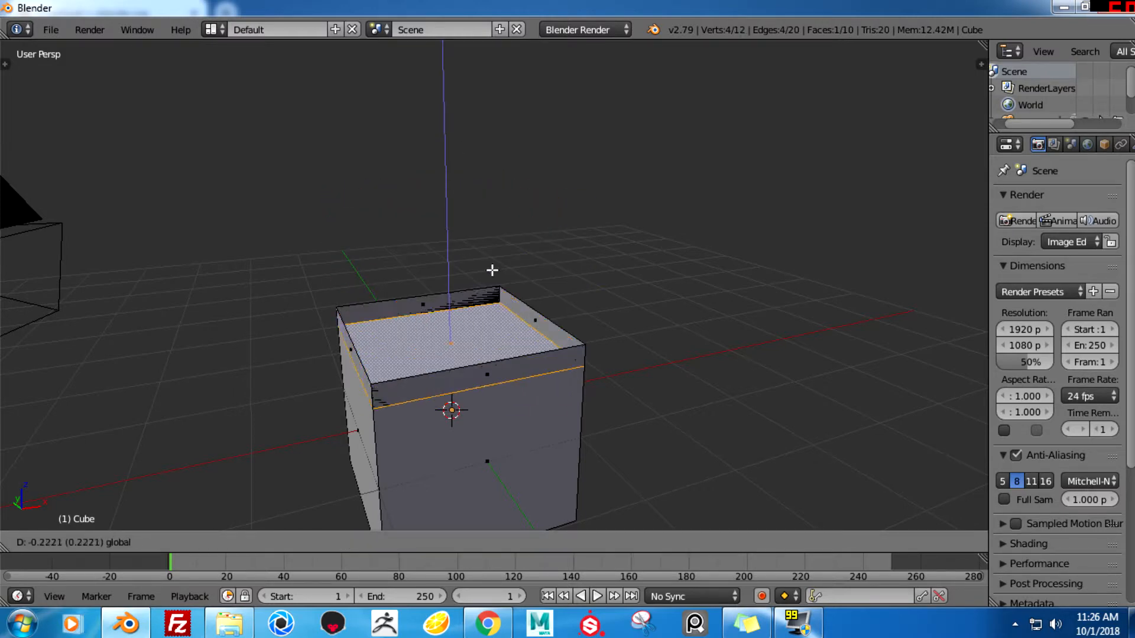
{"action": "key", "text": "Escape"}
{"action": "key", "text": "s"}
{"action": "left_click", "coordinate": [633, 350]}
{"action": "middle_click_drag", "start_coordinate": [633, 351], "coordinate": [601, 384]}
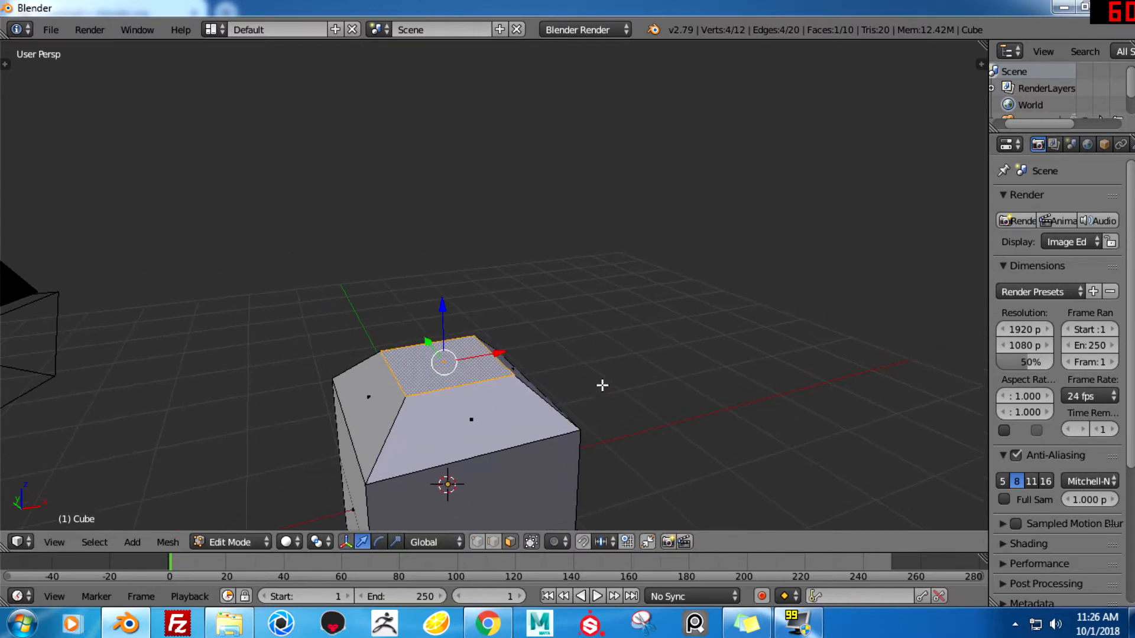
- Extrude the small top face straight up to form a neck
{"action": "key", "text": "e"}
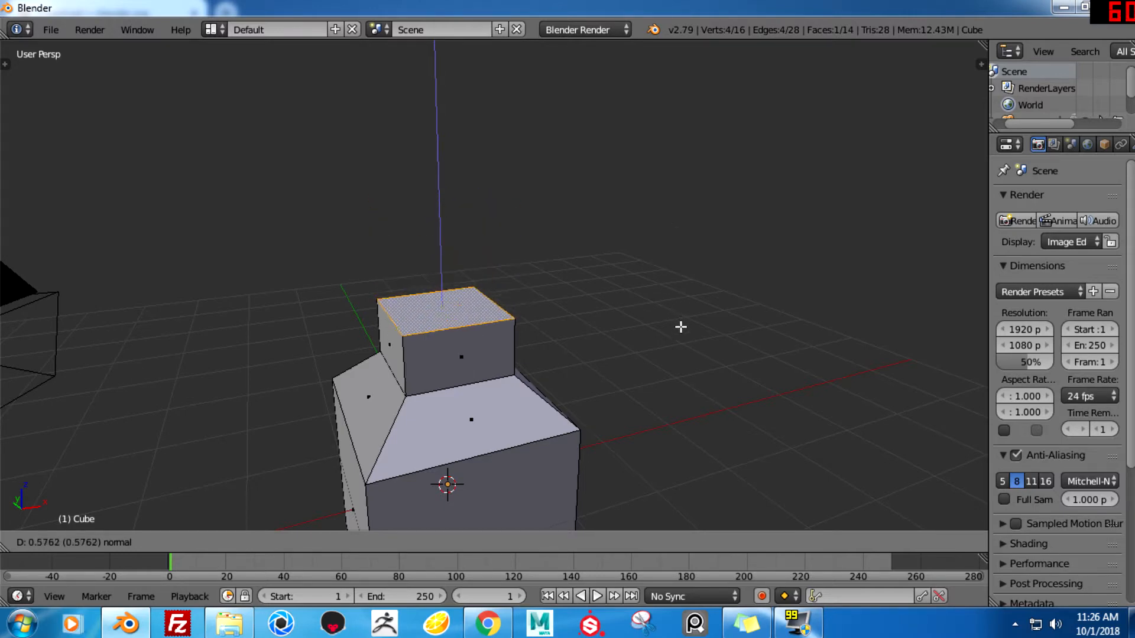
{"action": "left_click", "coordinate": [580, 306]}
{"action": "middle_click_drag", "start_coordinate": [580, 306], "coordinate": [667, 326]}
- Tilt the neck's top face about the X axis with the rotate manipulator and extrude it along its normal
{"action": "left_click", "coordinate": [381, 541]}
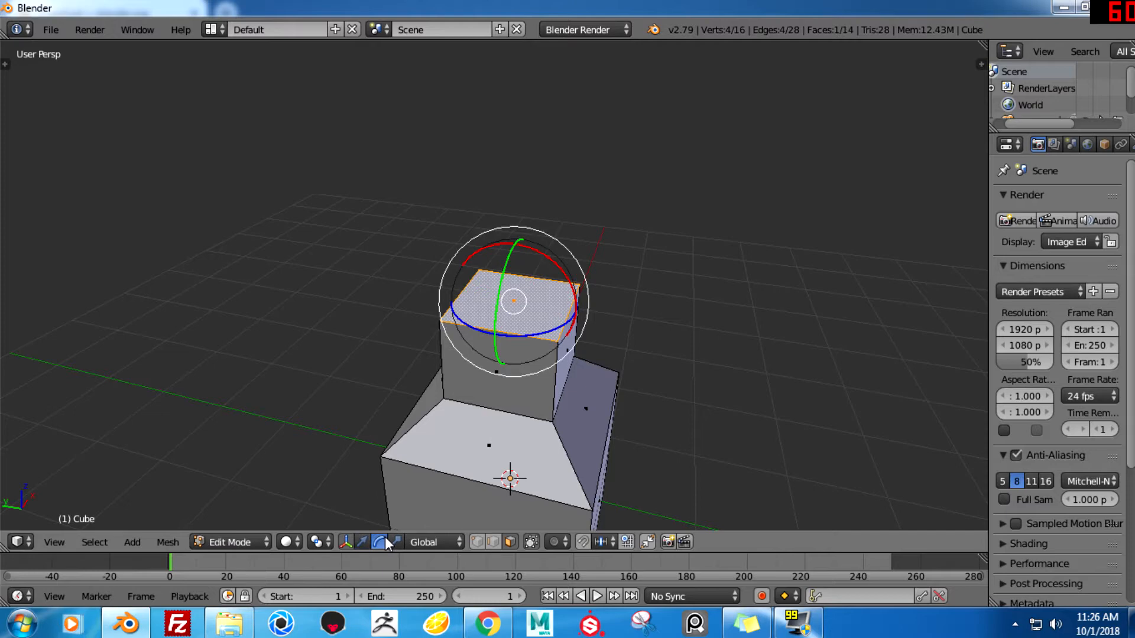
{"action": "left_click_drag", "start_coordinate": [546, 259], "coordinate": [608, 320]}
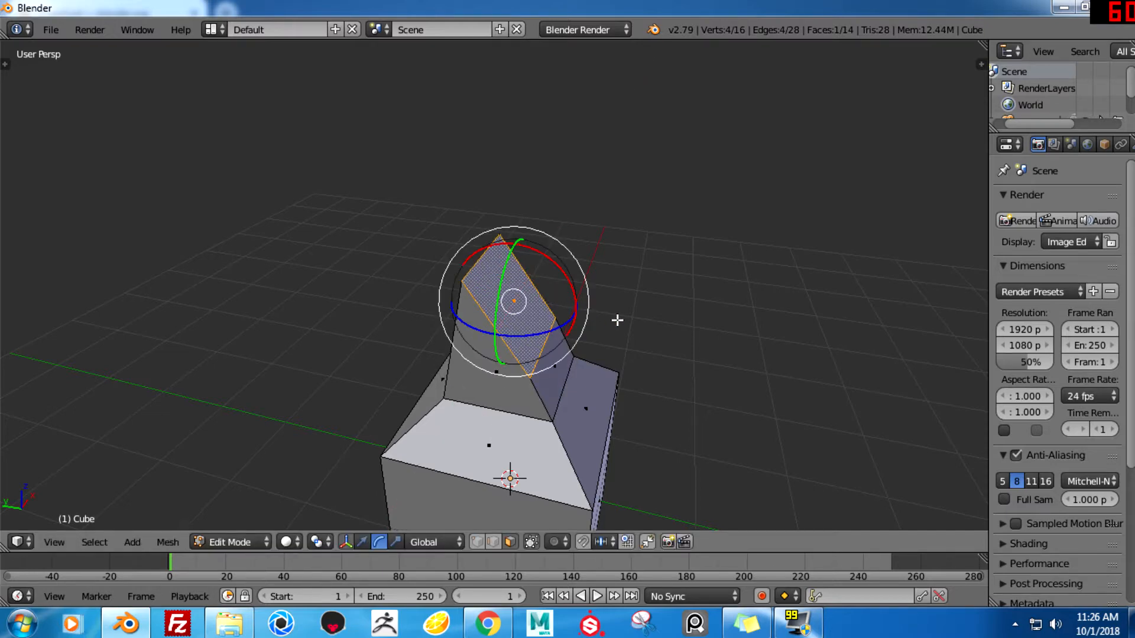
{"action": "key", "text": "e"}
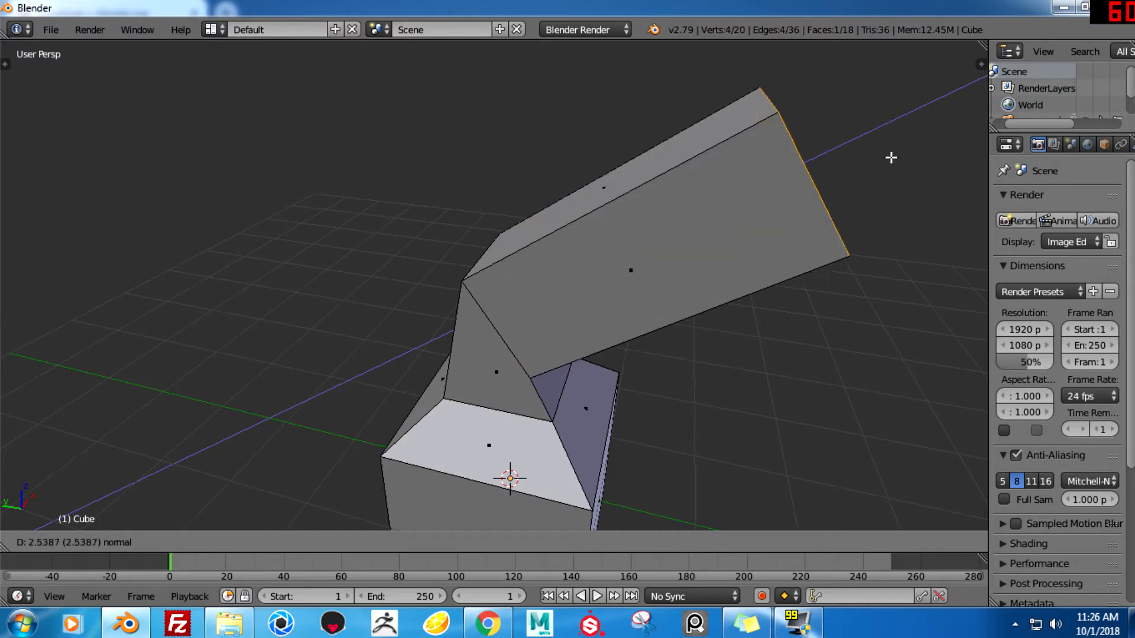
{"action": "left_click", "coordinate": [706, 296]}
{"action": "middle_click_drag", "start_coordinate": [698, 289], "coordinate": [588, 278]}
- Undo the top face's extrusions, rotation and scaling, and choose Face as the mesh select mode
{"action": "key", "text": "ctrl+z"}
{"action": "key", "text": "ctrl+z"}
{"action": "key", "text": "ctrl+z"}
{"action": "key", "text": "ctrl+z"}
{"action": "key", "text": "ctrl+z"}
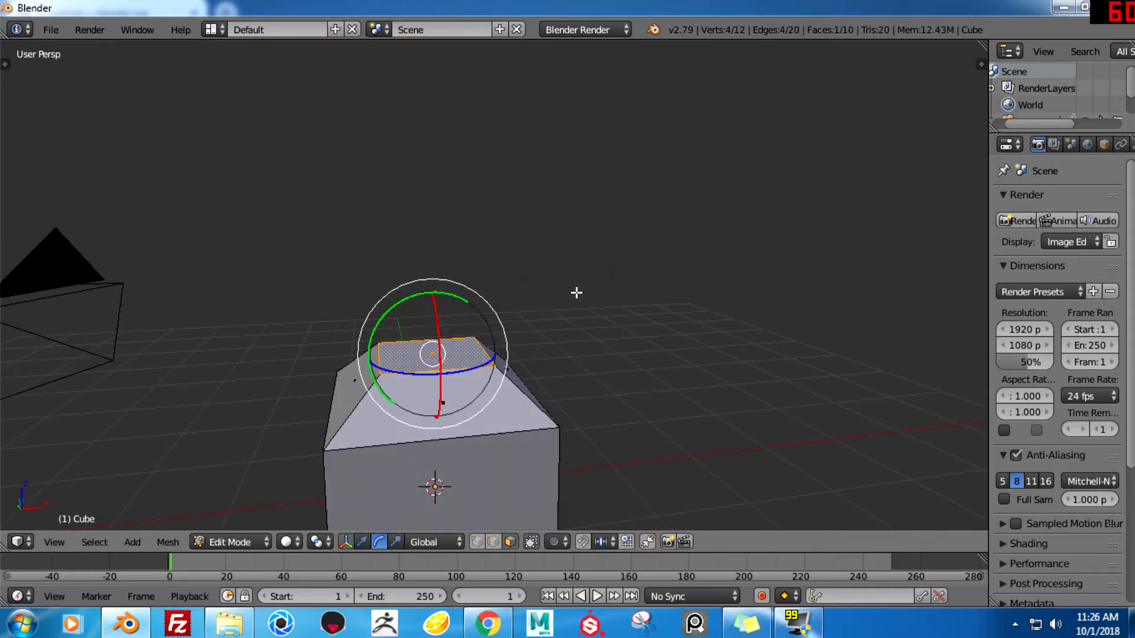
{"action": "middle_click_drag", "start_coordinate": [642, 460], "coordinate": [671, 342]}
{"action": "key", "text": "ctrl+Tab"}
{"action": "left_click", "coordinate": [571, 269]}
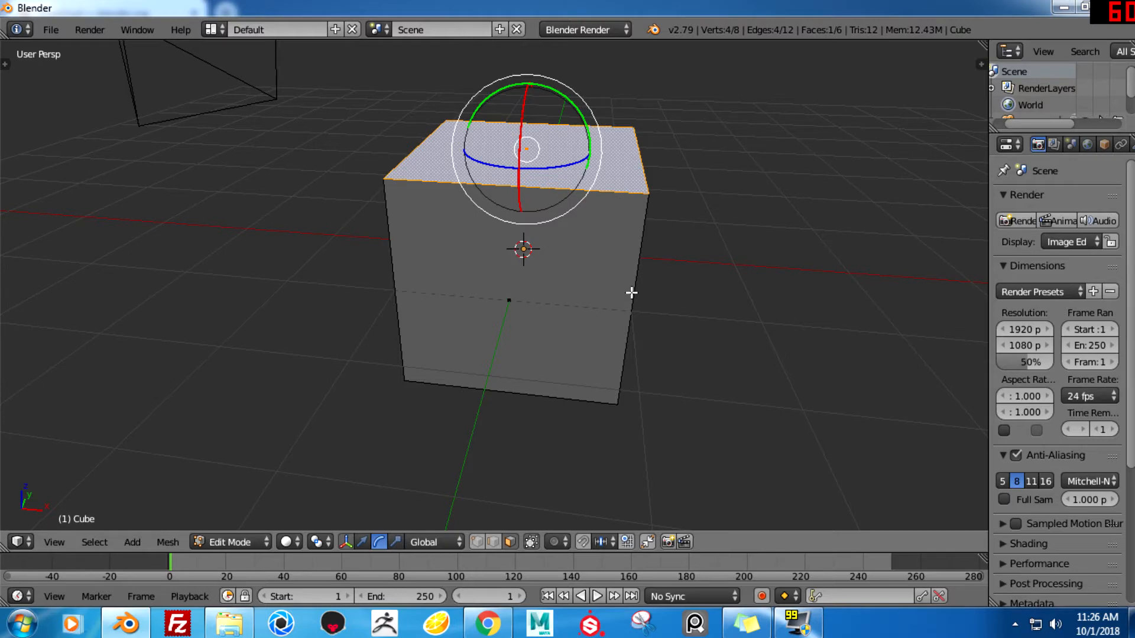
- Deselect the whole mesh and preview the cube in Rendered and Texture viewport shading
{"action": "middle_click_drag", "start_coordinate": [571, 269], "coordinate": [738, 314]}
{"action": "key", "text": "a"}
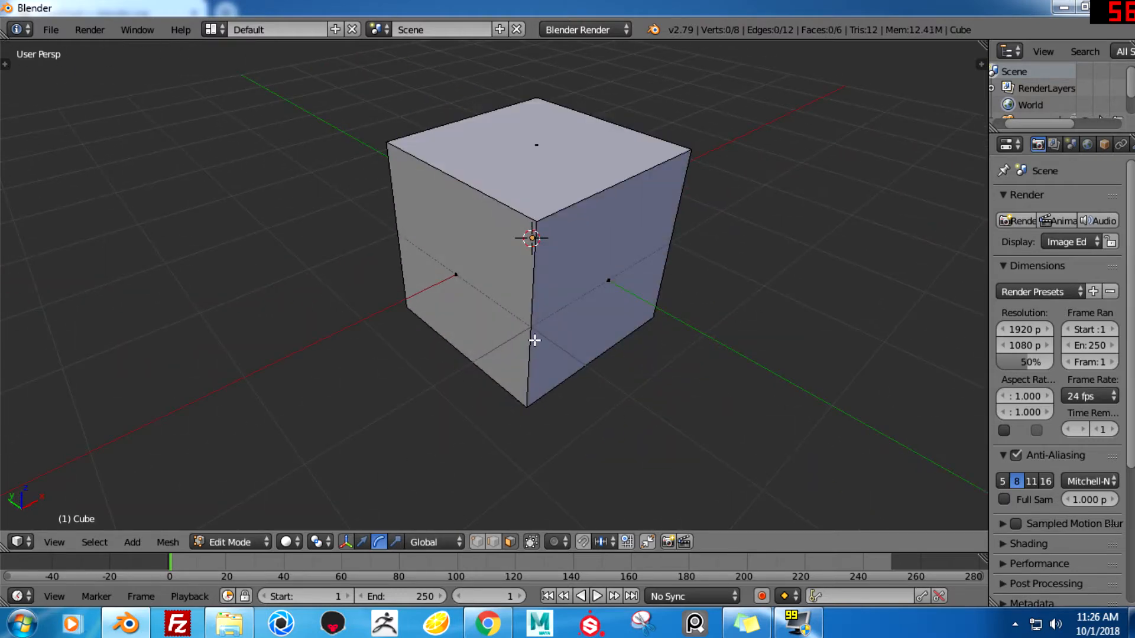
{"action": "left_click", "coordinate": [317, 542]}
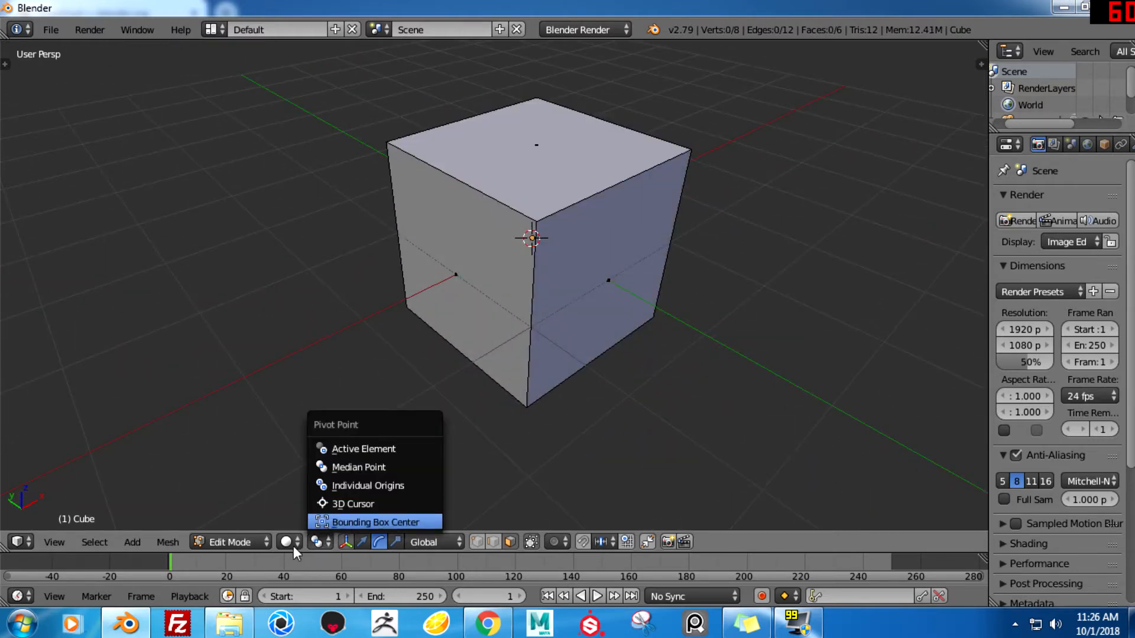
{"action": "left_click", "coordinate": [290, 545]}
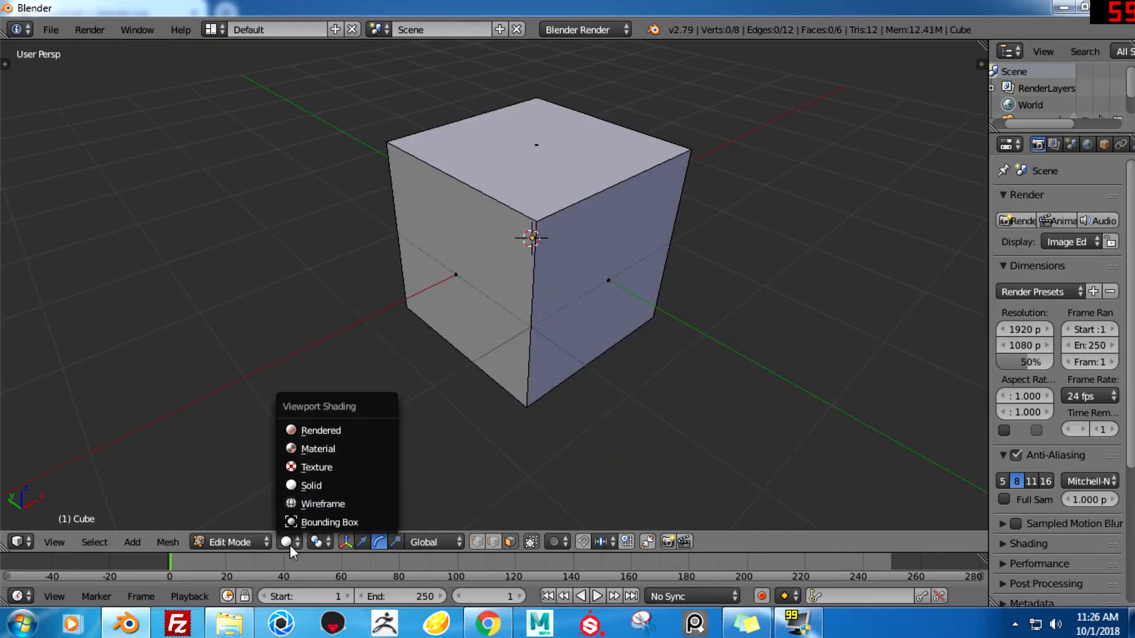
{"action": "left_click", "coordinate": [332, 432]}
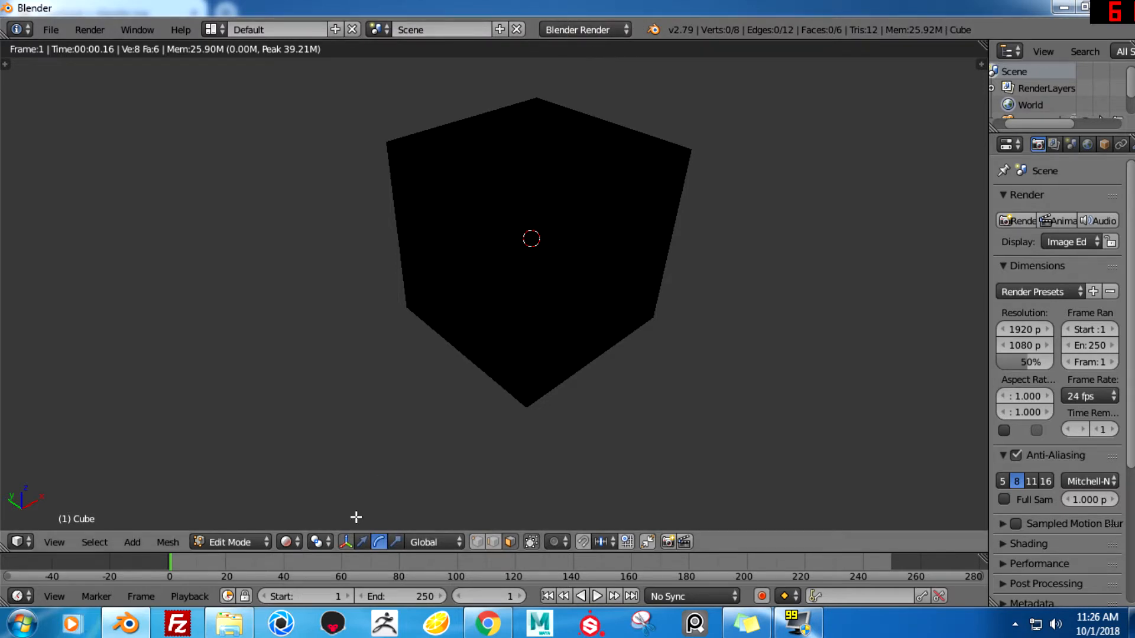
{"action": "left_click", "coordinate": [296, 544]}
{"action": "left_click", "coordinate": [319, 468]}
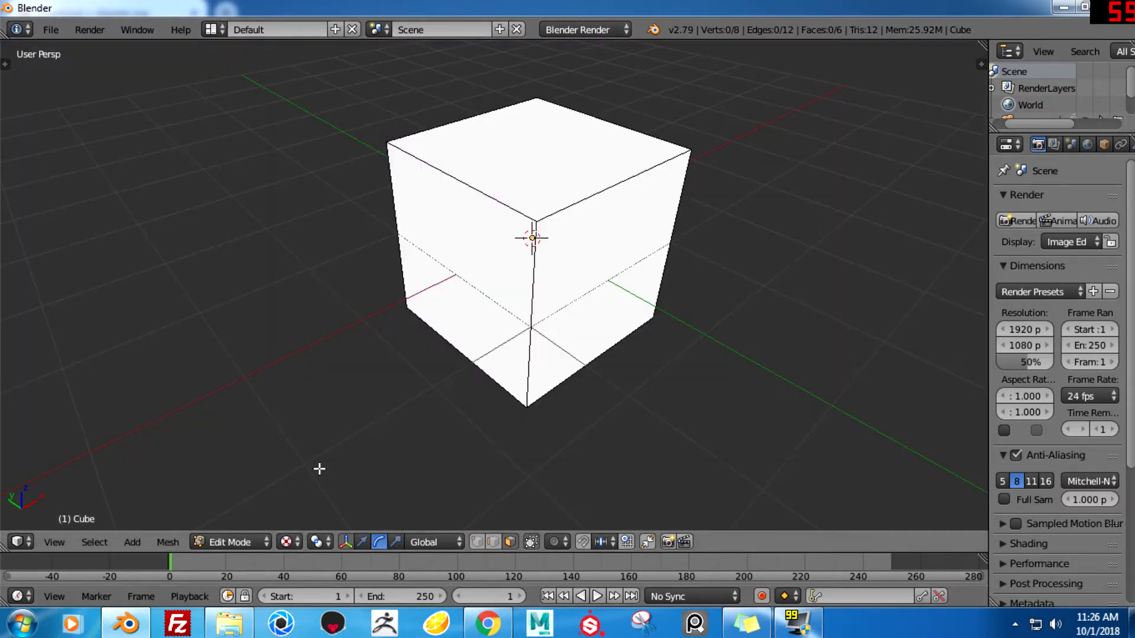
- Preview the cube in Material and Wireframe viewport shading, returning to Solid shading after each one
{"action": "left_click", "coordinate": [289, 543]}
{"action": "left_click", "coordinate": [321, 446]}
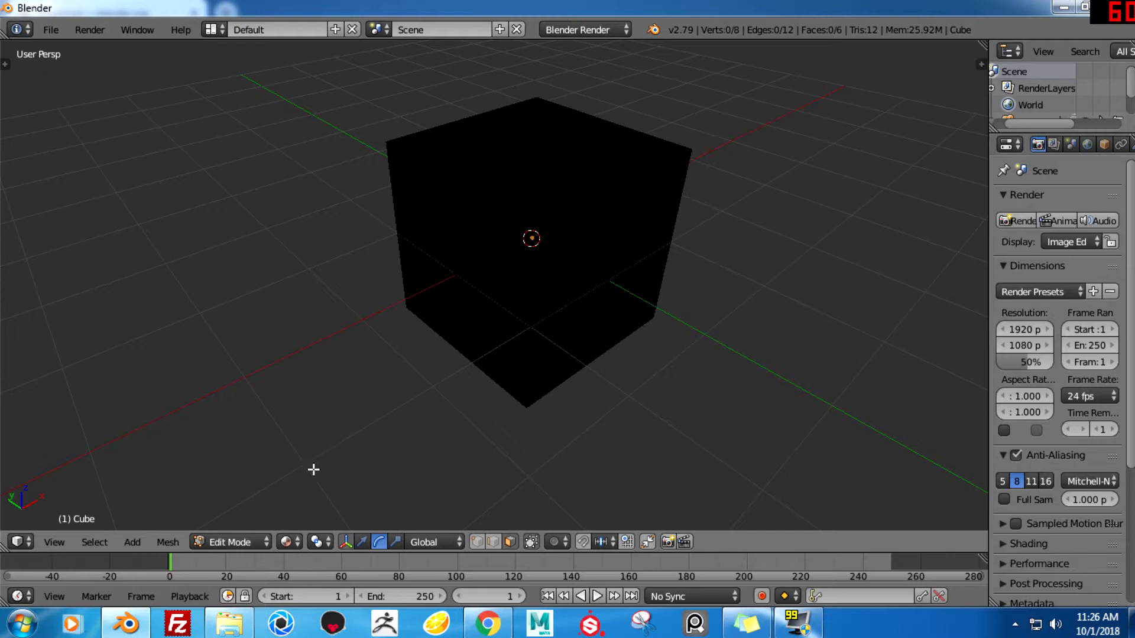
{"action": "left_click", "coordinate": [286, 542]}
{"action": "left_click", "coordinate": [307, 488]}
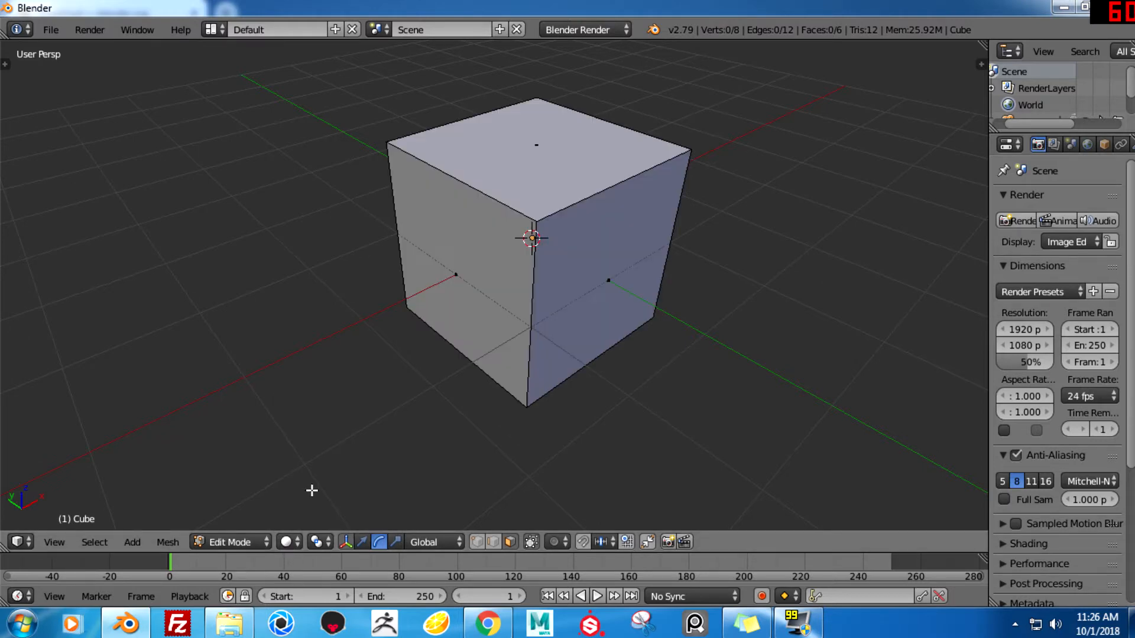
{"action": "left_click", "coordinate": [297, 537]}
{"action": "left_click", "coordinate": [313, 504]}
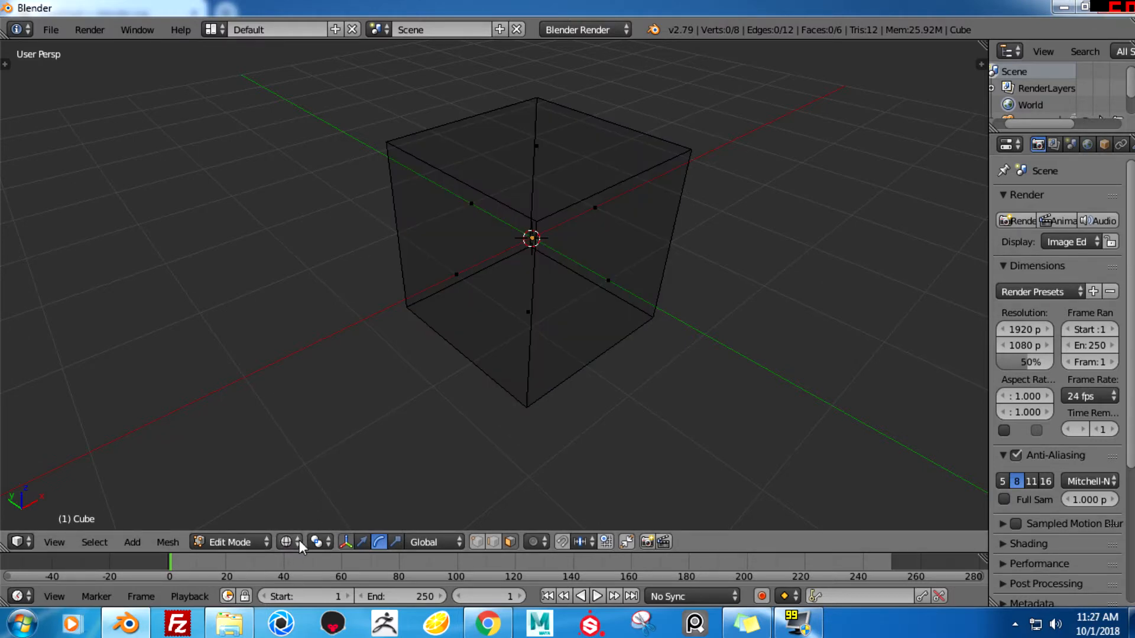
{"action": "left_click", "coordinate": [293, 539]}
{"action": "left_click", "coordinate": [316, 486]}
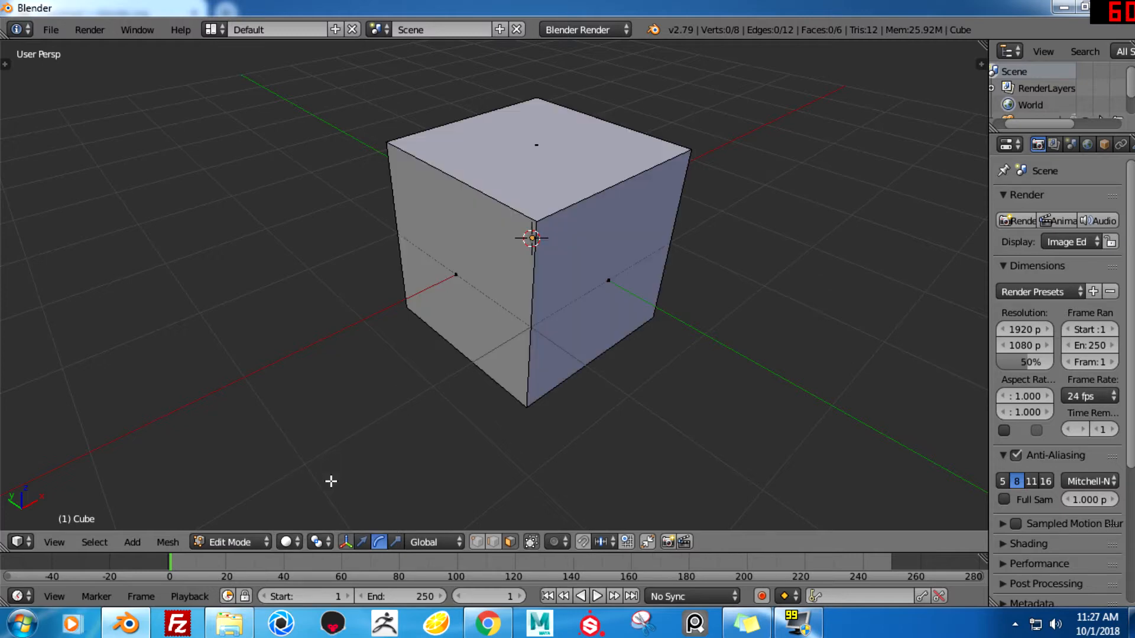
- Return to Object Mode and select the cube with the translate manipulator active
{"action": "middle_click_drag", "start_coordinate": [692, 370], "coordinate": [502, 280]}
{"action": "key", "text": "Tab"}
{"action": "key", "text": "a"}
{"action": "middle_click_drag", "start_coordinate": [701, 335], "coordinate": [591, 397], "text": "shift"}
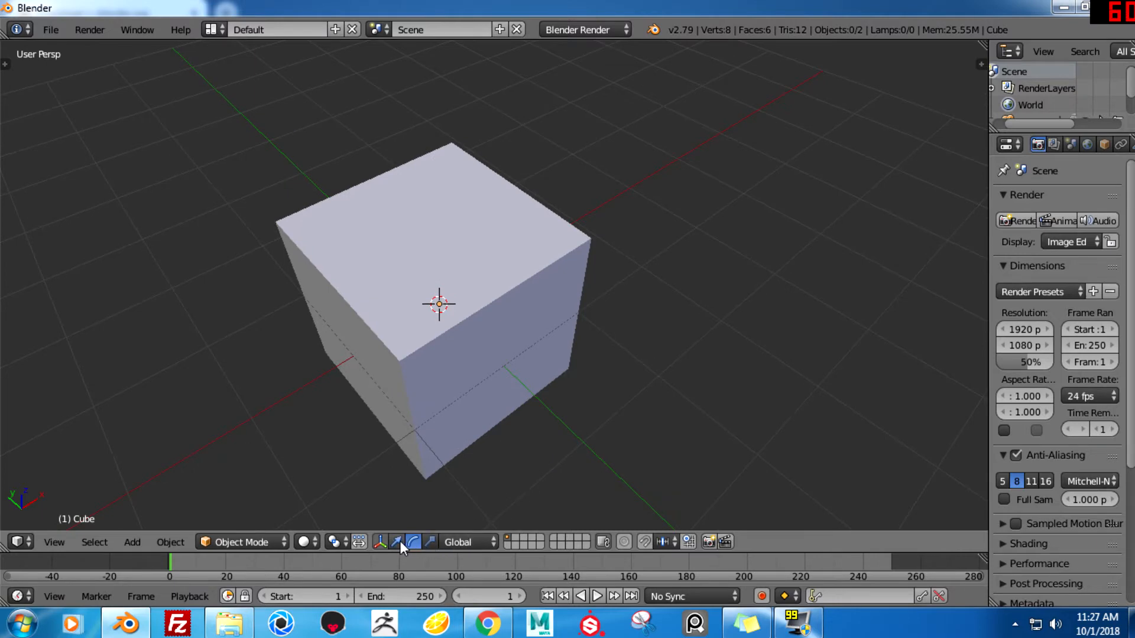
{"action": "middle_click_drag", "start_coordinate": [534, 457], "coordinate": [428, 253]}
{"action": "right_click", "coordinate": [428, 253]}
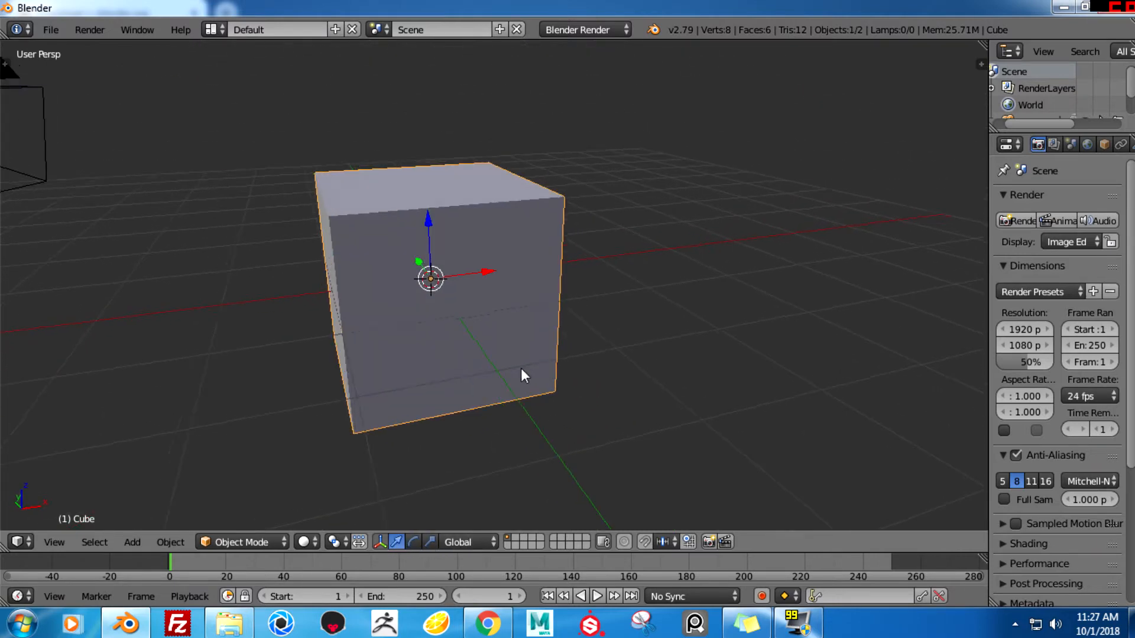
{"action": "middle_click_drag", "start_coordinate": [514, 372], "coordinate": [488, 516]}
{"action": "left_click", "coordinate": [458, 540]}
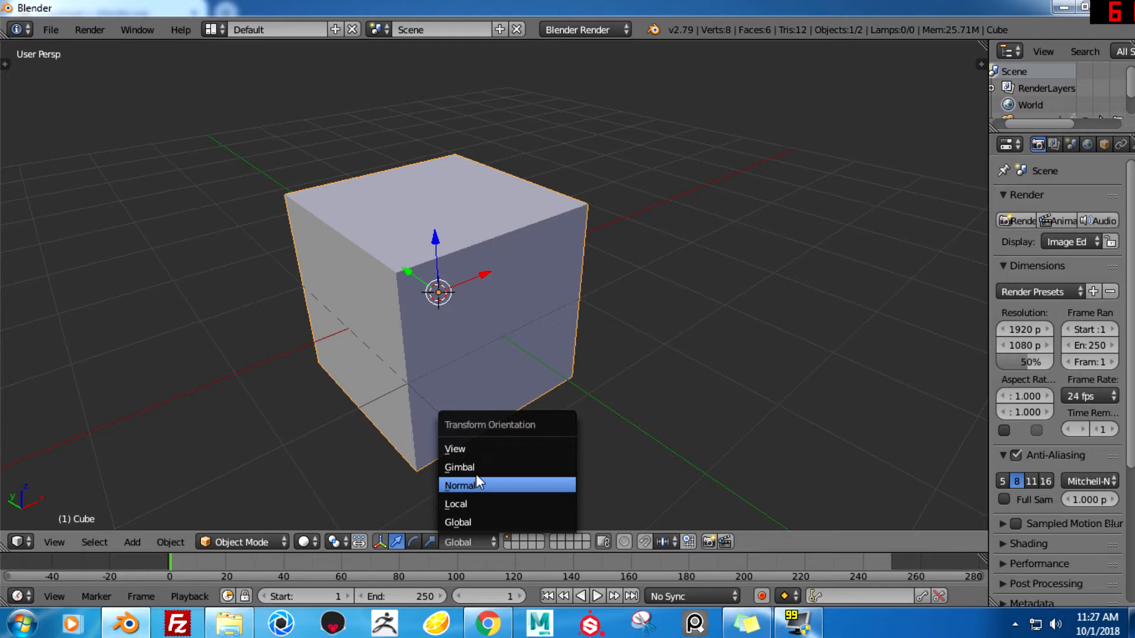
{"action": "middle_click_drag", "start_coordinate": [530, 469], "coordinate": [638, 506]}
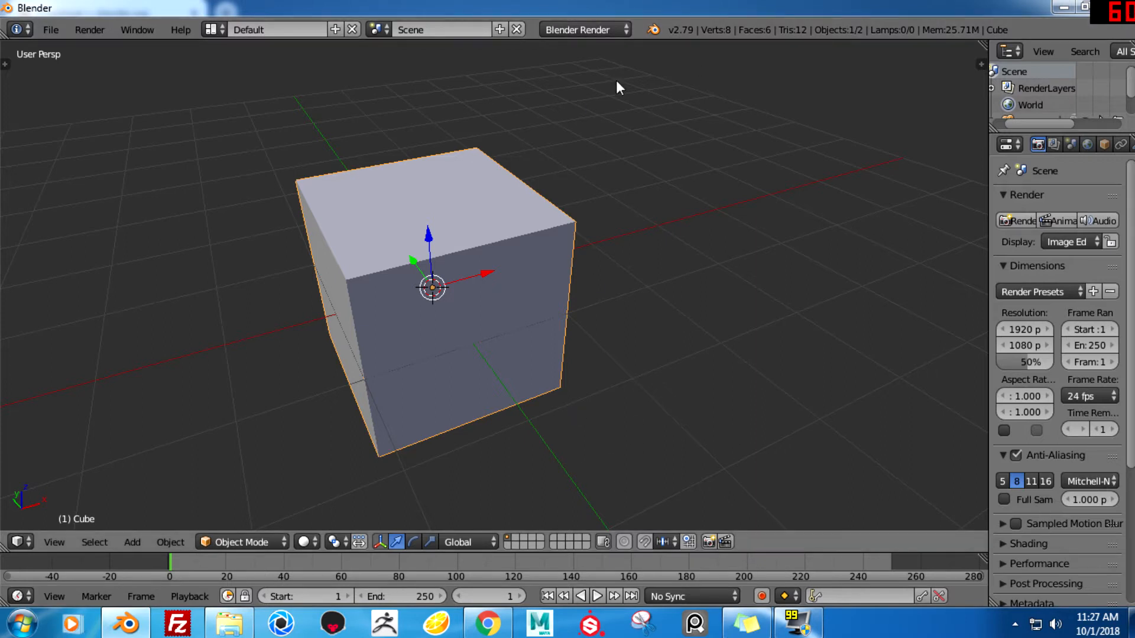
- Split the 3D viewport vertically into two side-by-side areas of about equal width
{"action": "right_click", "coordinate": [782, 552]}
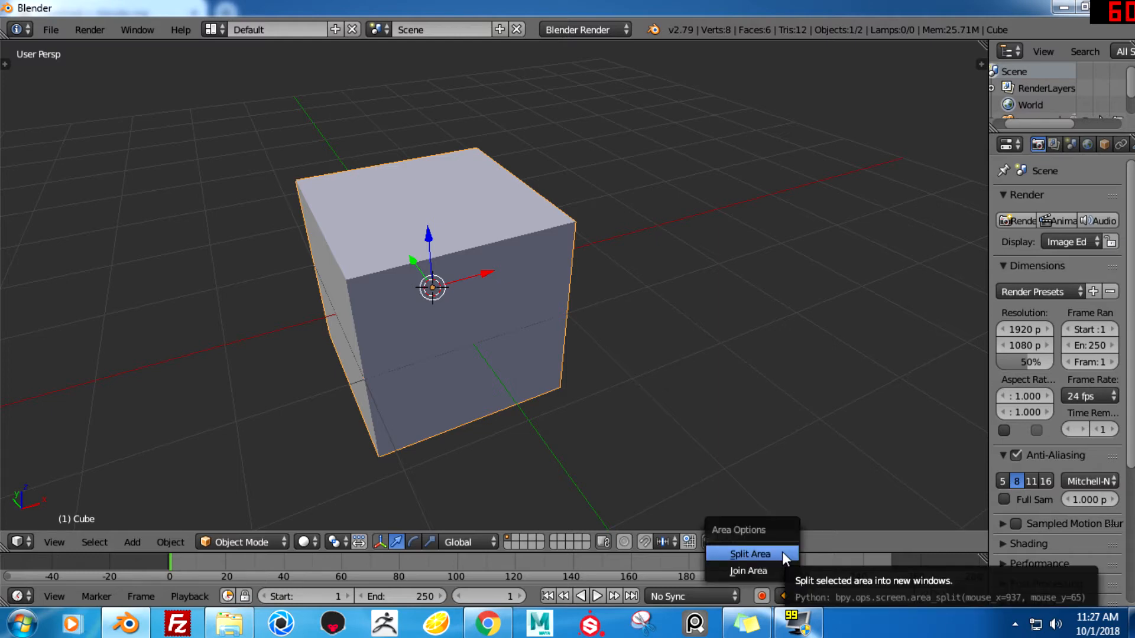
{"action": "left_click", "coordinate": [782, 553]}
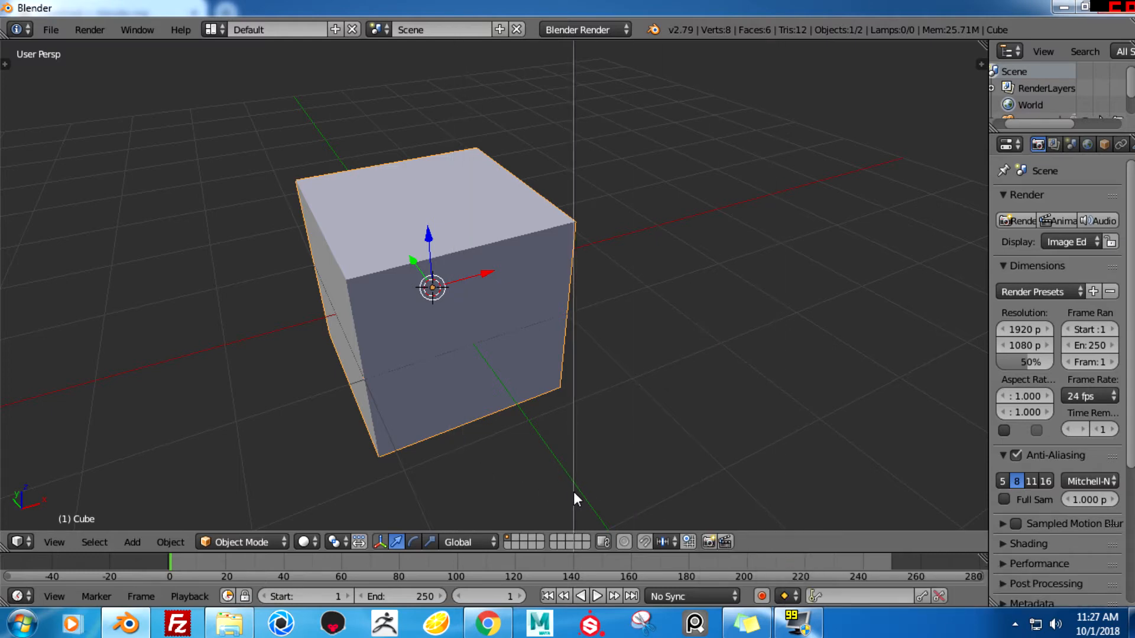
{"action": "left_click", "coordinate": [496, 470]}
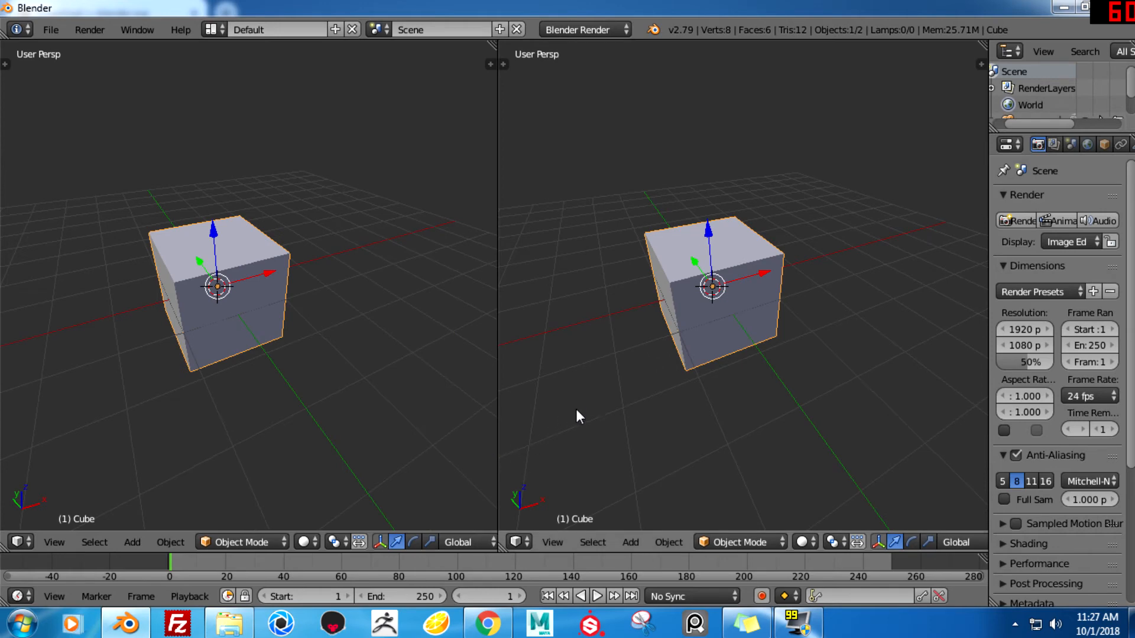
- Change the new area's editor type to UV/Image Editor and after that to Dope Sheet
{"action": "left_click", "coordinate": [519, 541]}
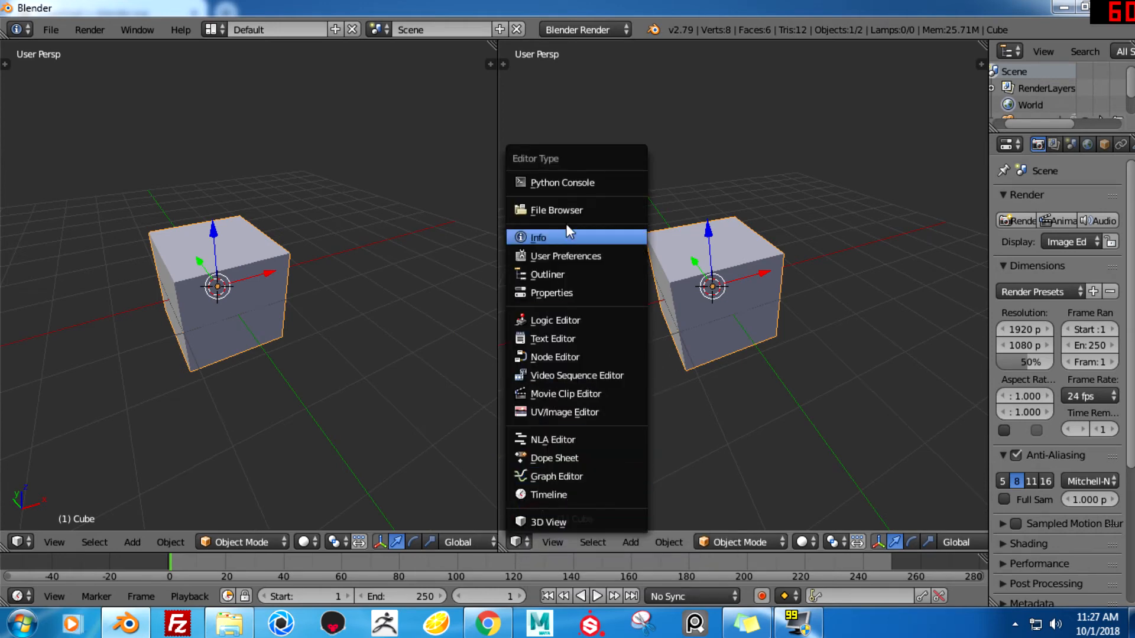
{"action": "left_click", "coordinate": [562, 413]}
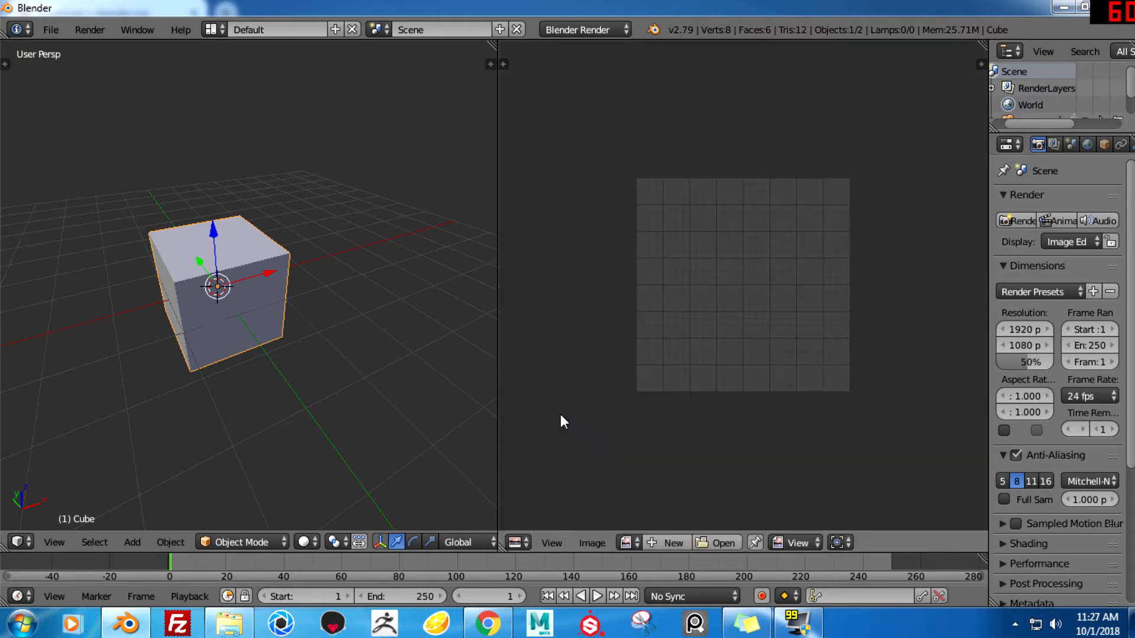
{"action": "left_click", "coordinate": [519, 542]}
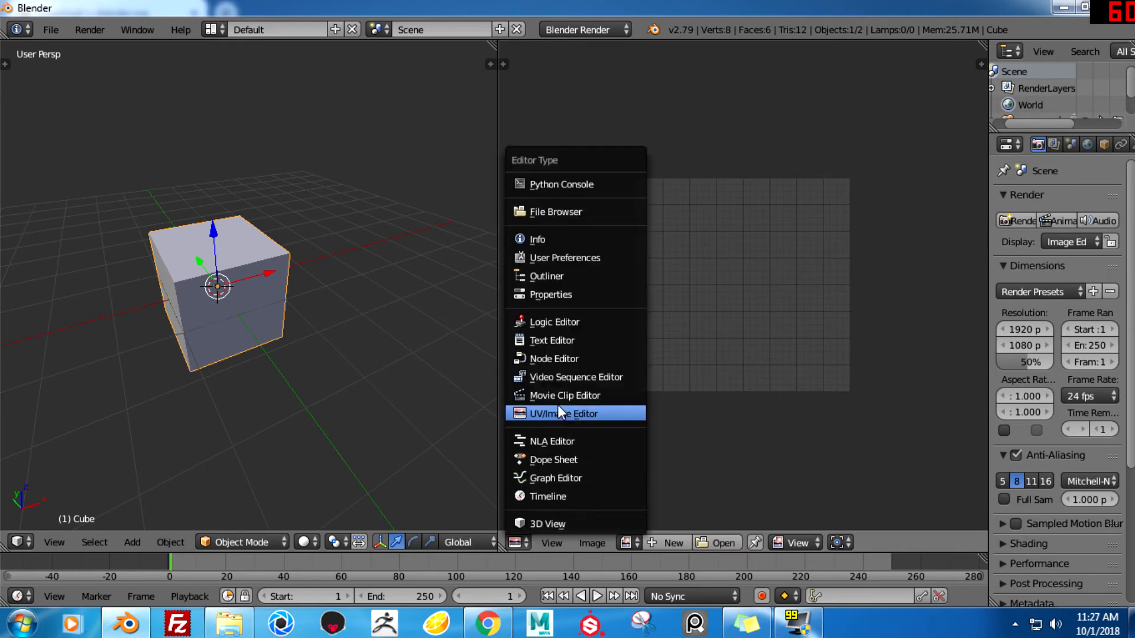
{"action": "left_click", "coordinate": [571, 464]}
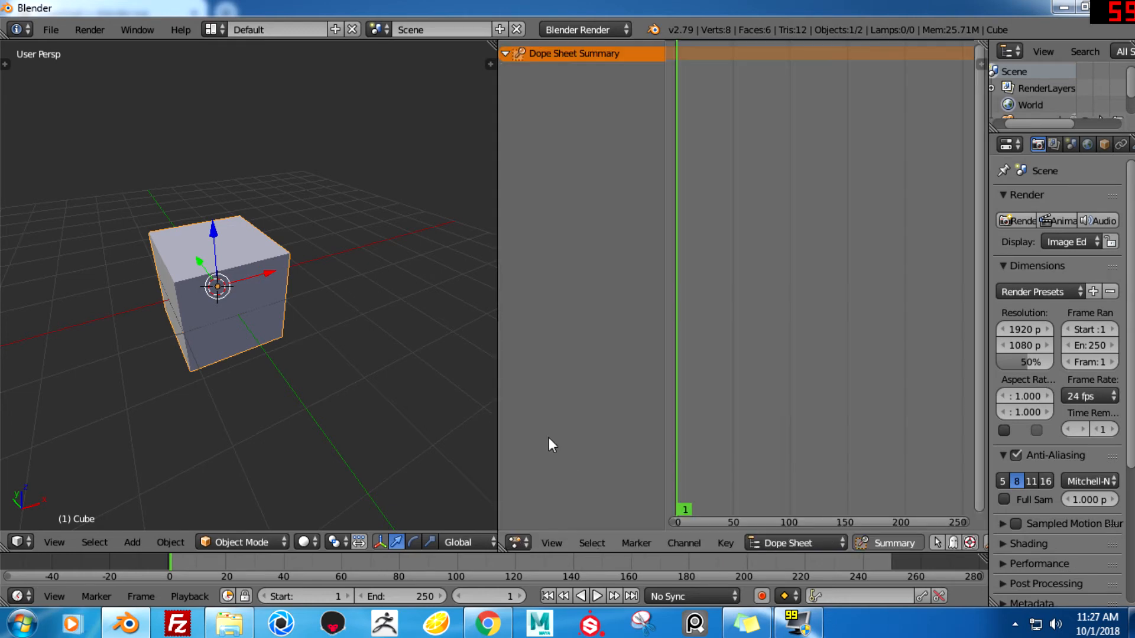
- Switch the Dope Sheet area to the Timeline editor and after that to the Properties editor
{"action": "left_click", "coordinate": [520, 542]}
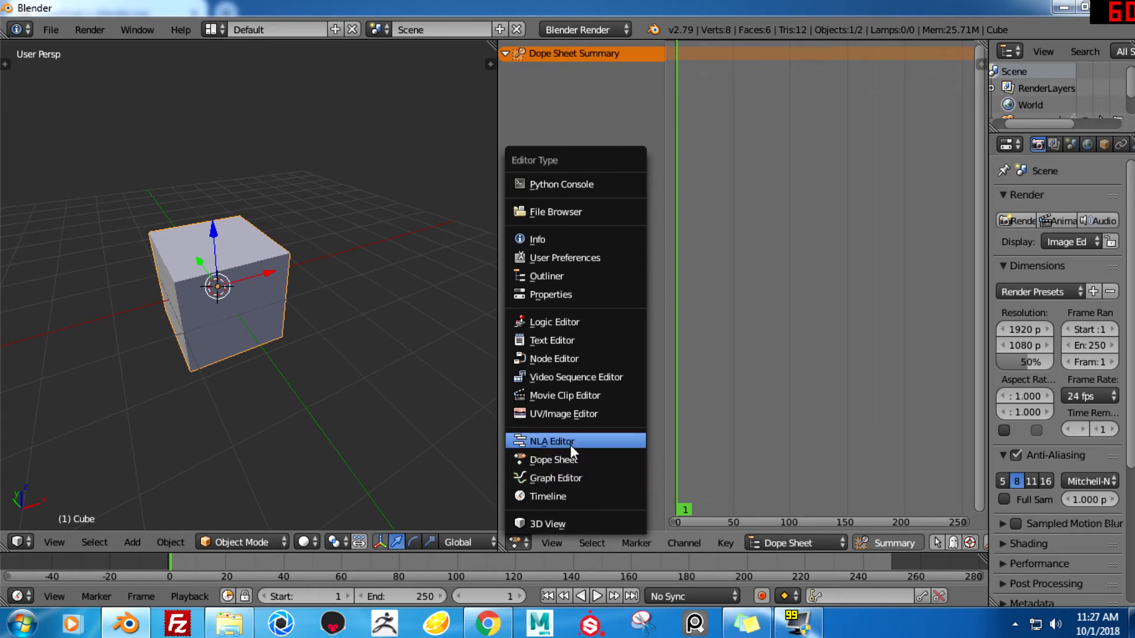
{"action": "left_click", "coordinate": [574, 497]}
{"action": "left_click", "coordinate": [521, 542]}
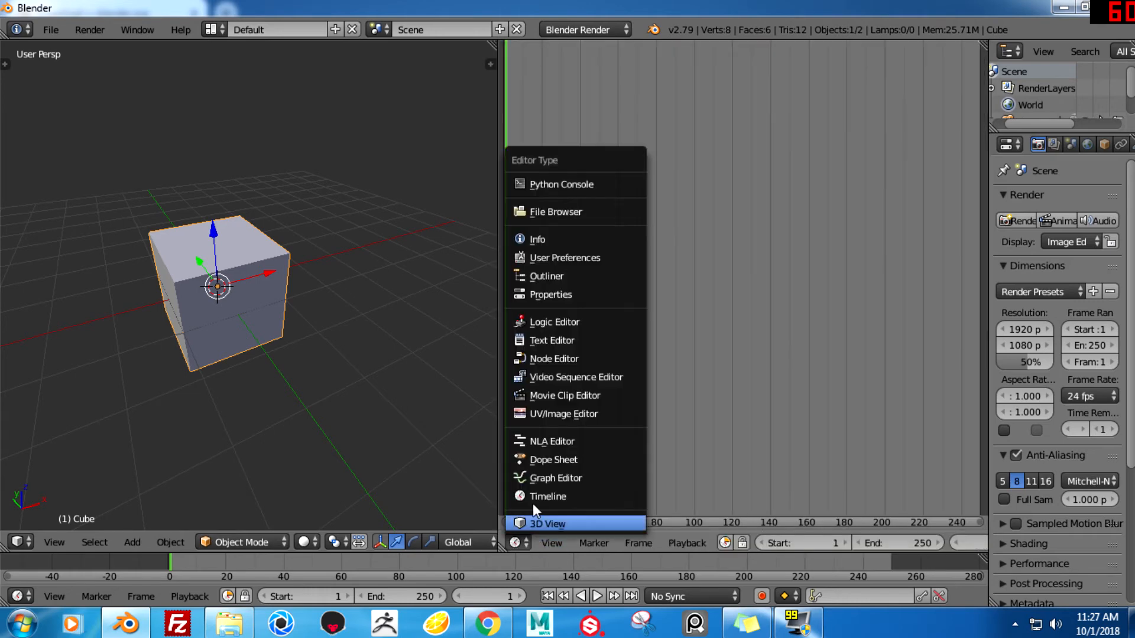
{"action": "left_click", "coordinate": [576, 294]}
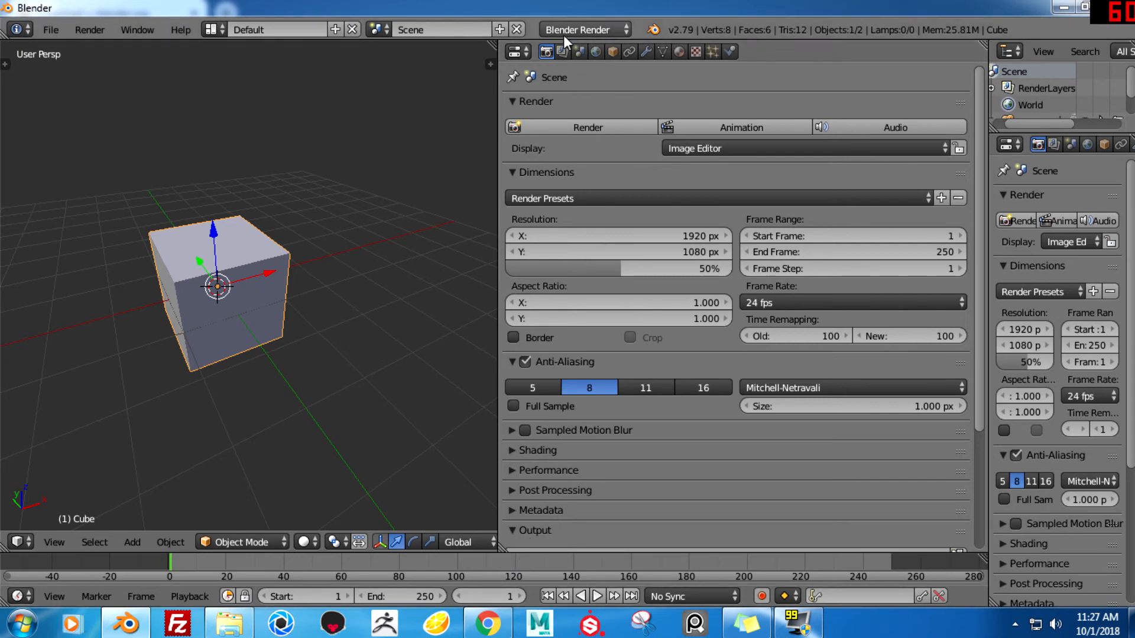
{"action": "left_click", "coordinate": [519, 51]}
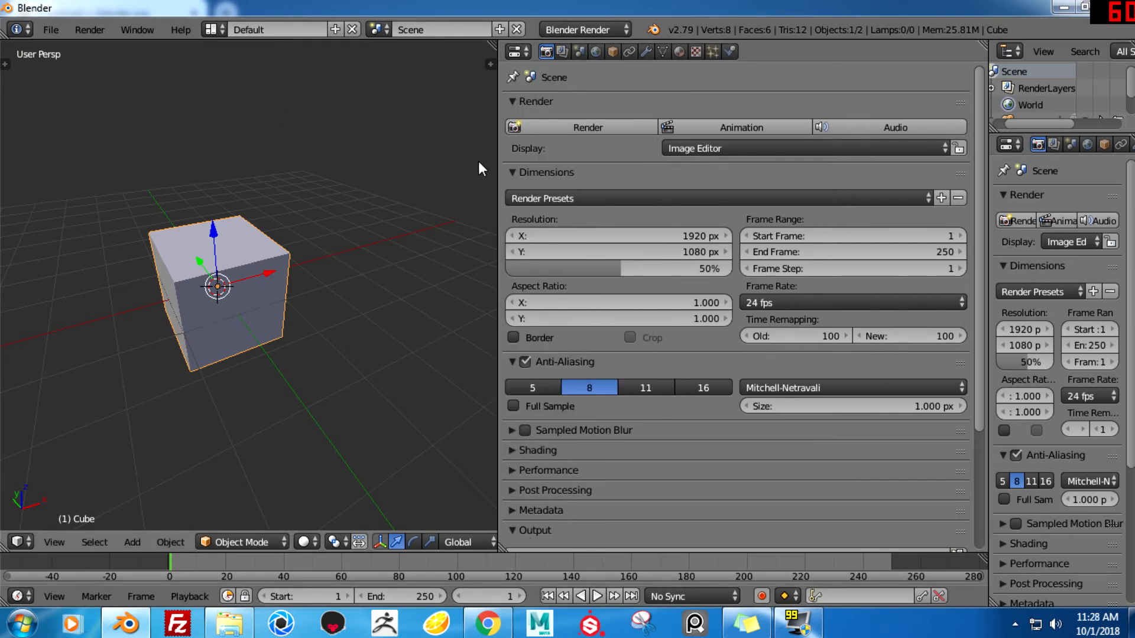
- Join the two split areas so the 3D viewport takes over the Properties editor's space
{"action": "right_click", "coordinate": [497, 161]}
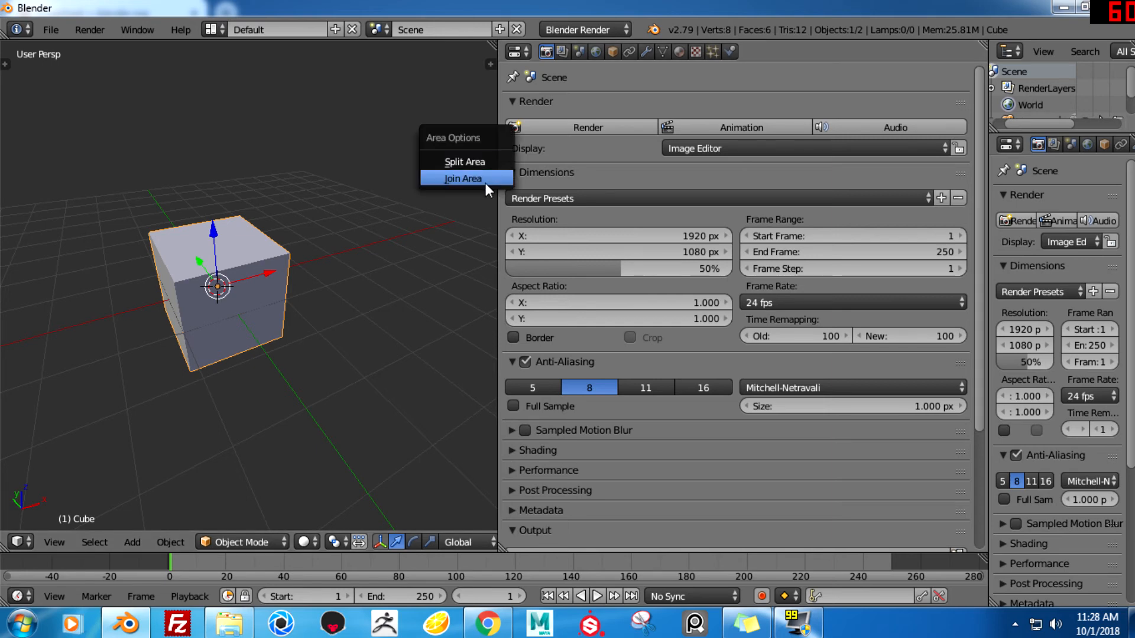
{"action": "left_click", "coordinate": [463, 178]}
{"action": "left_click", "coordinate": [691, 219]}
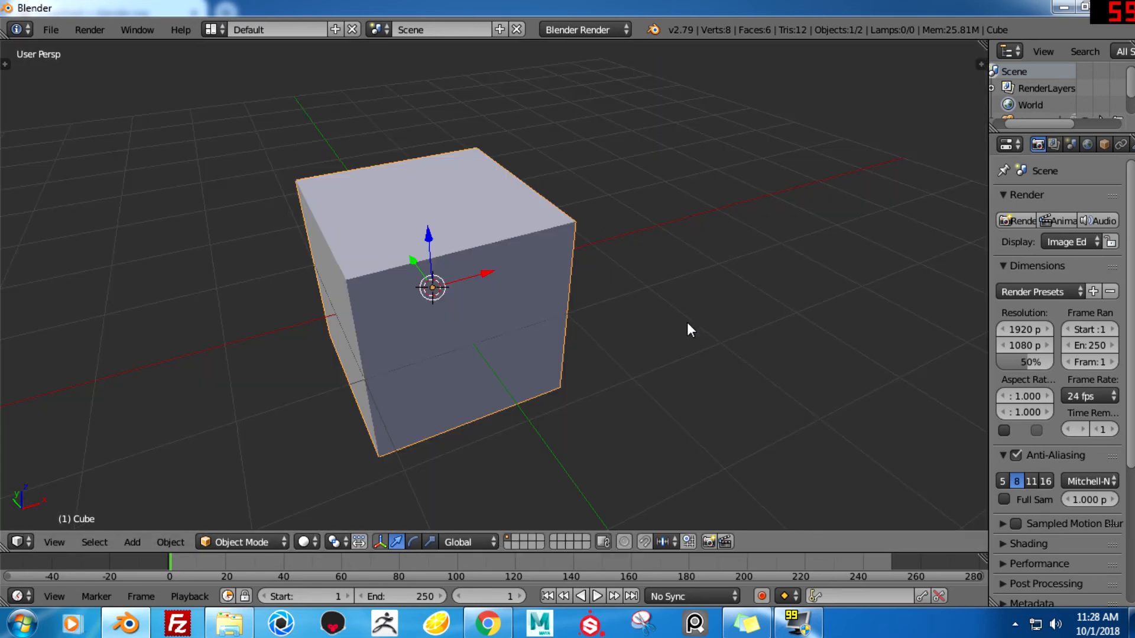